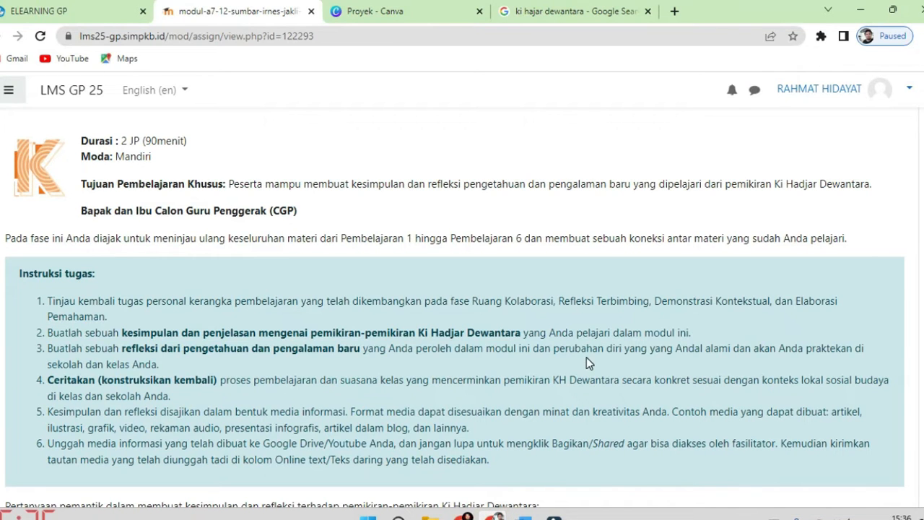
- Read through the assignment's learning objective, the task instructions and the guiding questions on Ki Hadjar Dewantara's thinking
scroll(588, 361, up, 3)
scroll(589, 361, down, 3)
scroll(587, 361, down, 1)
scroll(588, 362, up, 1)
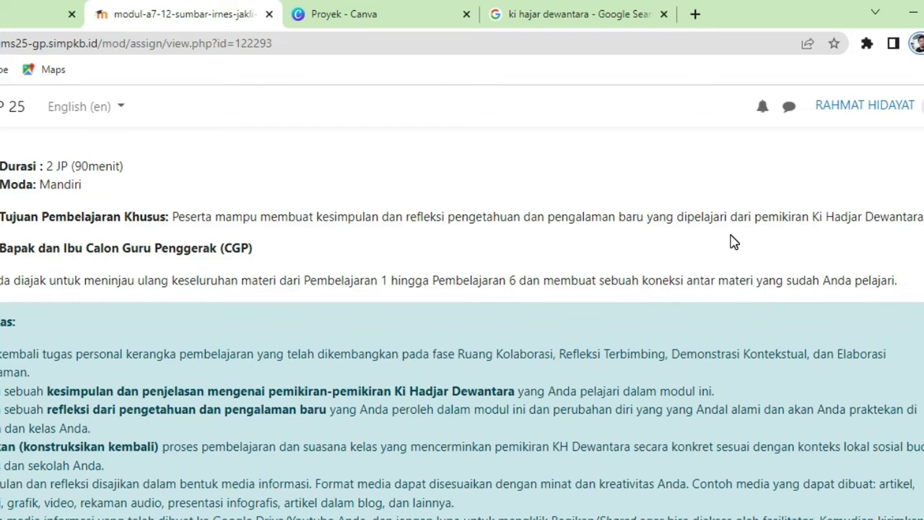
scroll(175, 230, down, 1)
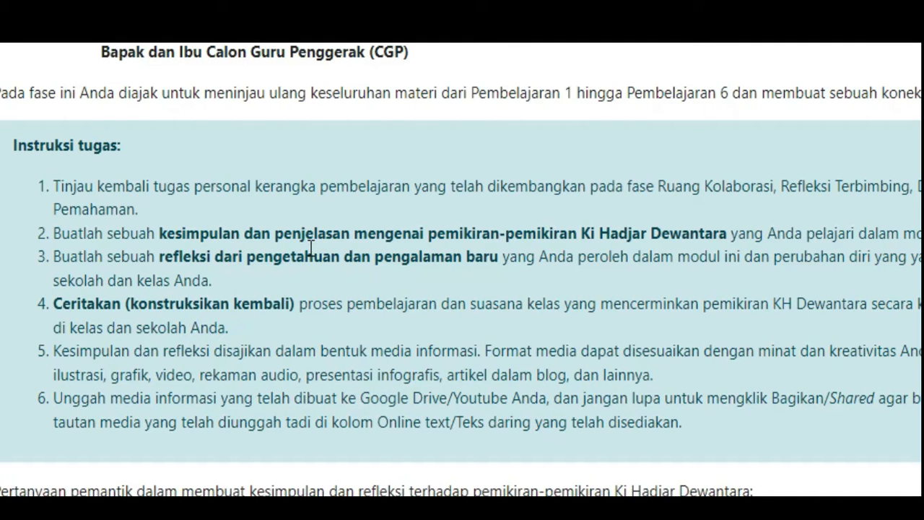
scroll(310, 248, down, 3)
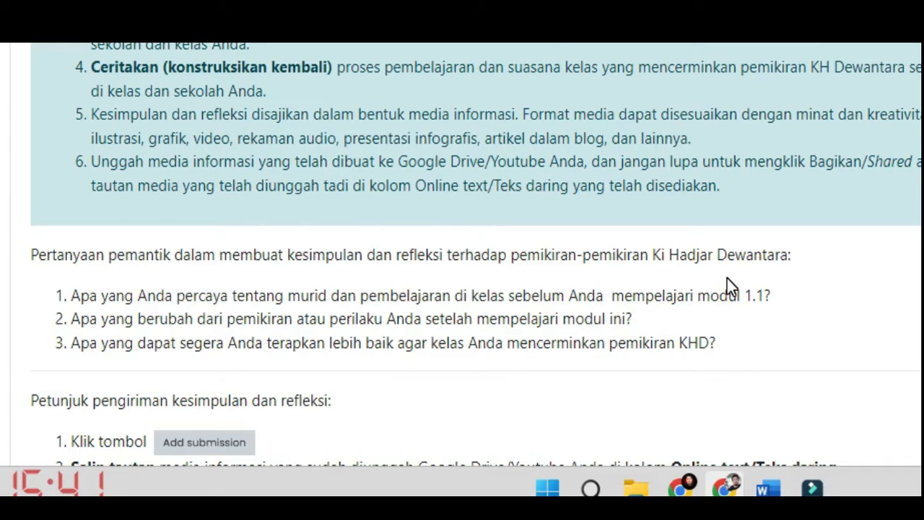
scroll(848, 382, up, 3)
scroll(849, 381, up, 3)
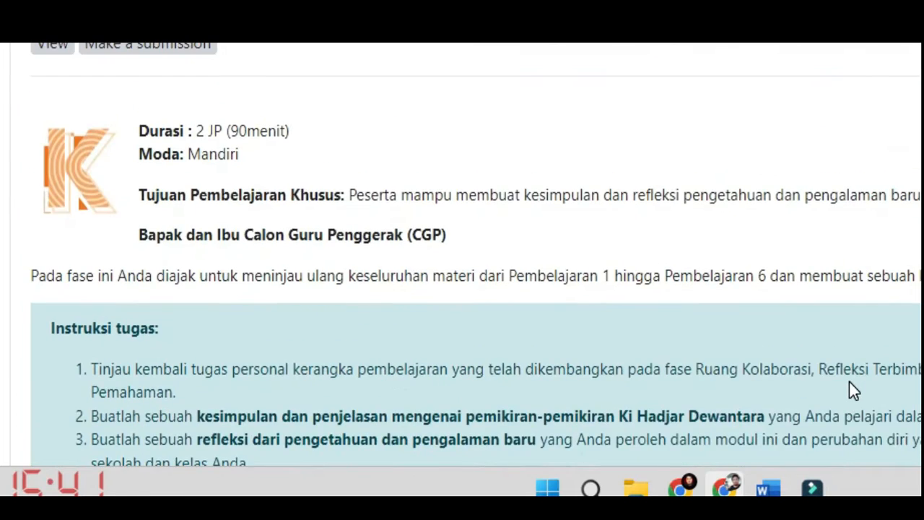
- Examine the submission guidance for the conclusion and reflection, and recheck the required media formats in the task instructions
scroll(849, 382, down, 7)
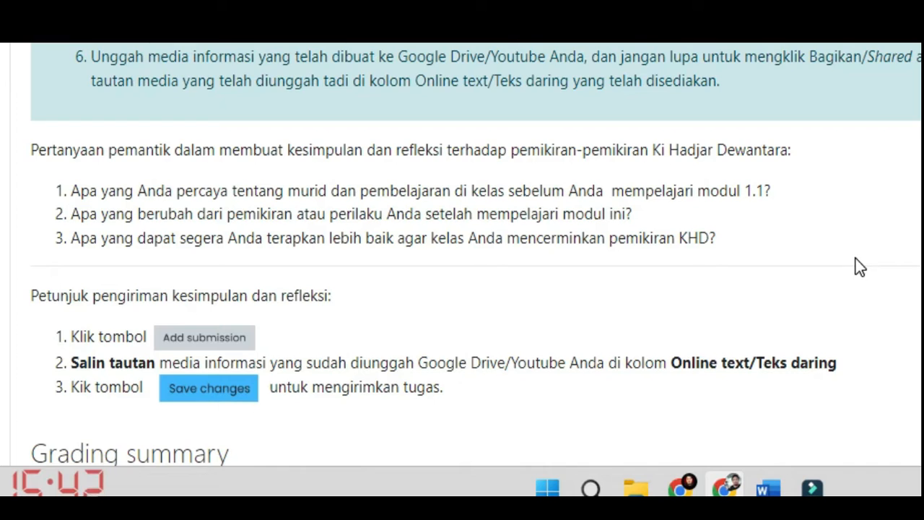
scroll(855, 258, up, 3)
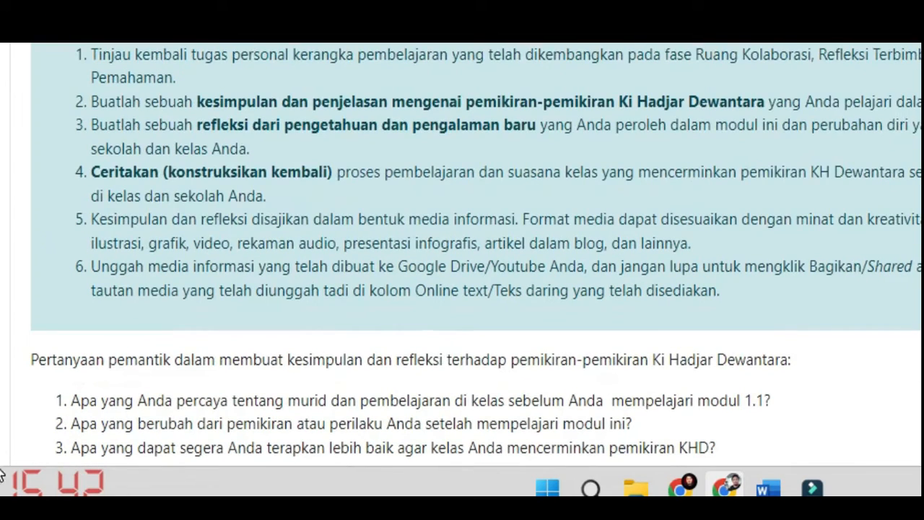
scroll(885, 318, down, 3)
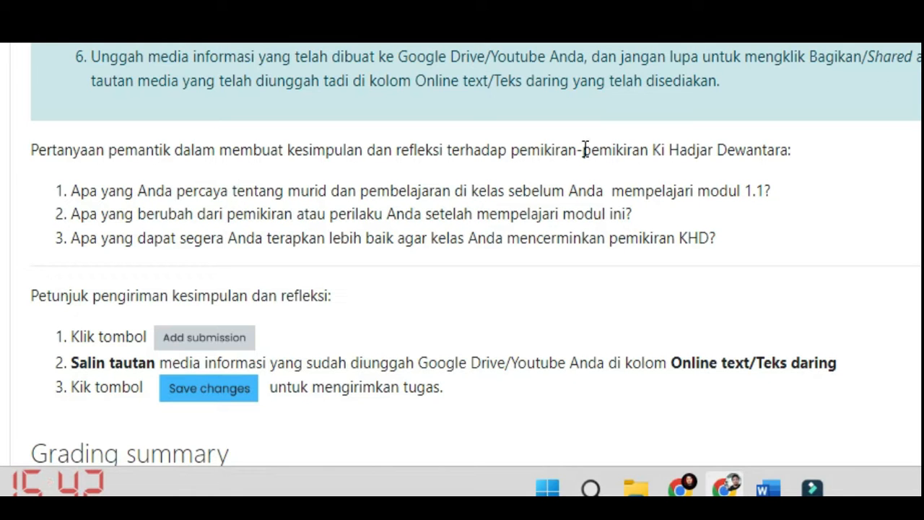
scroll(918, 209, up, 1)
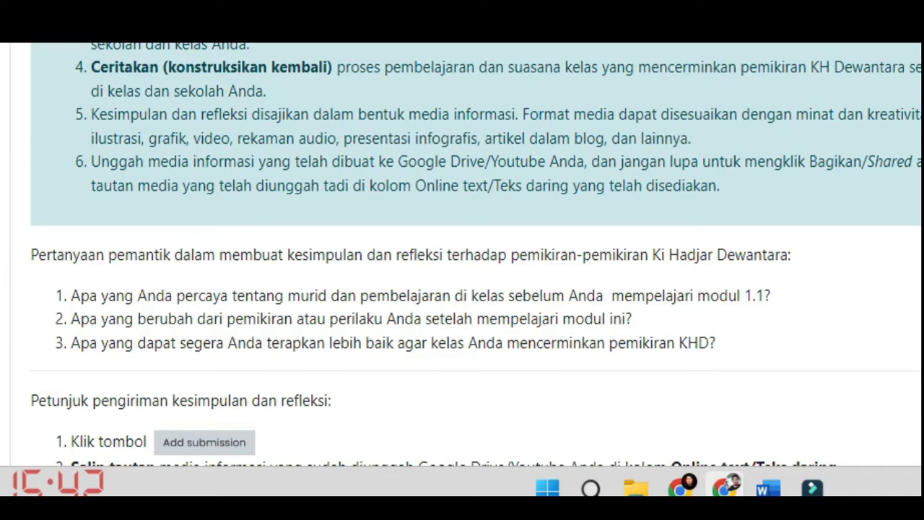
scroll(477, 263, up, 3)
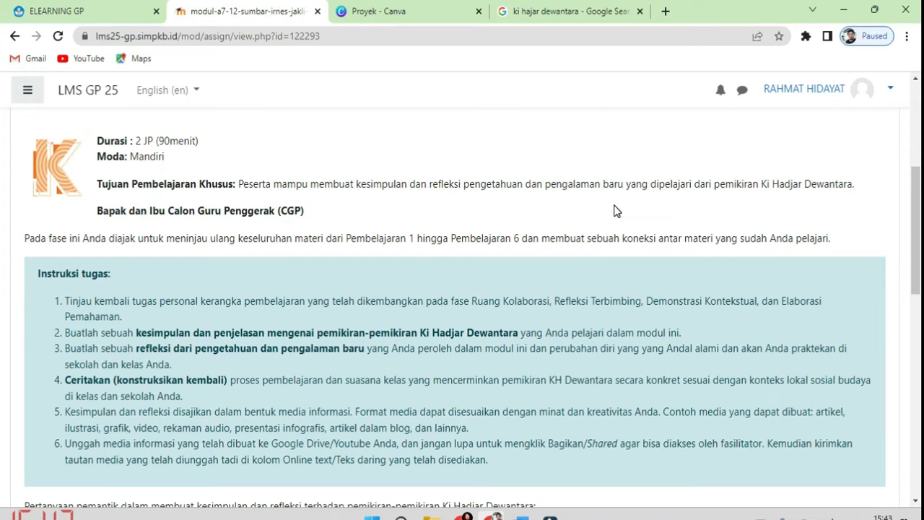
scroll(596, 245, down, 2)
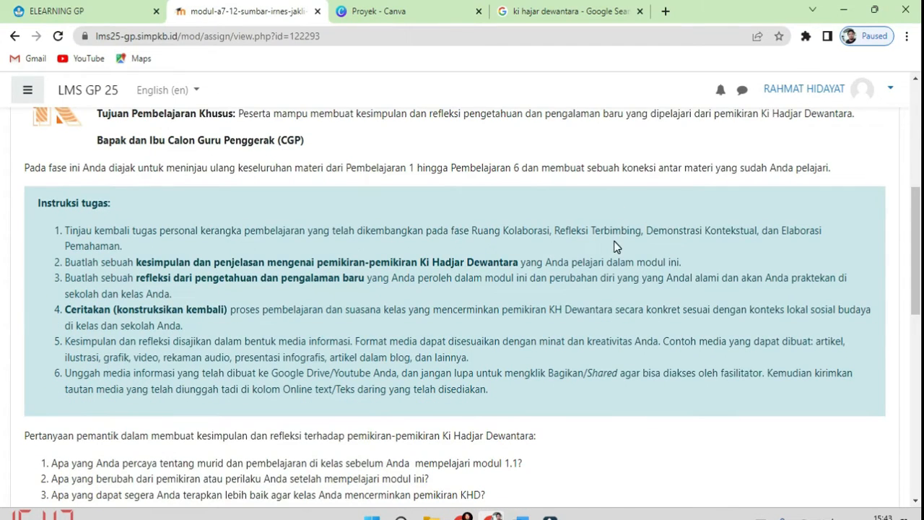
scroll(616, 245, up, 2)
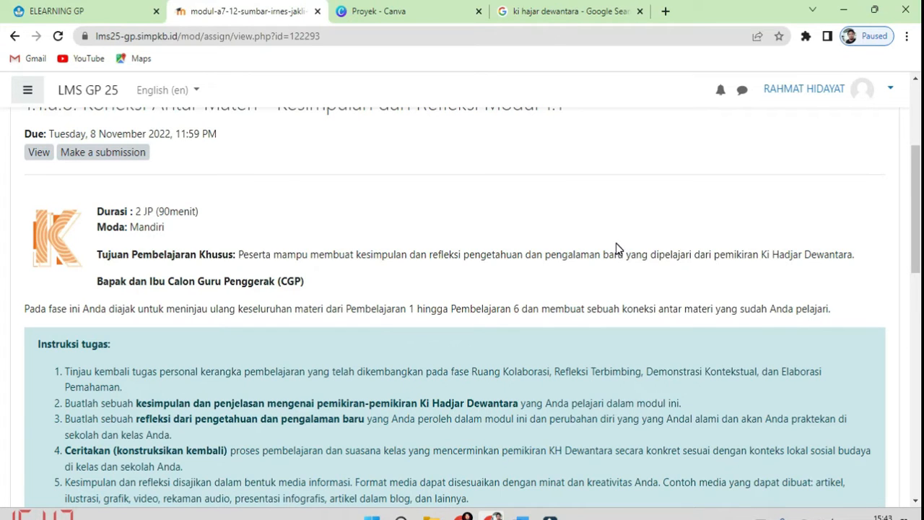
scroll(428, 370, down, 2)
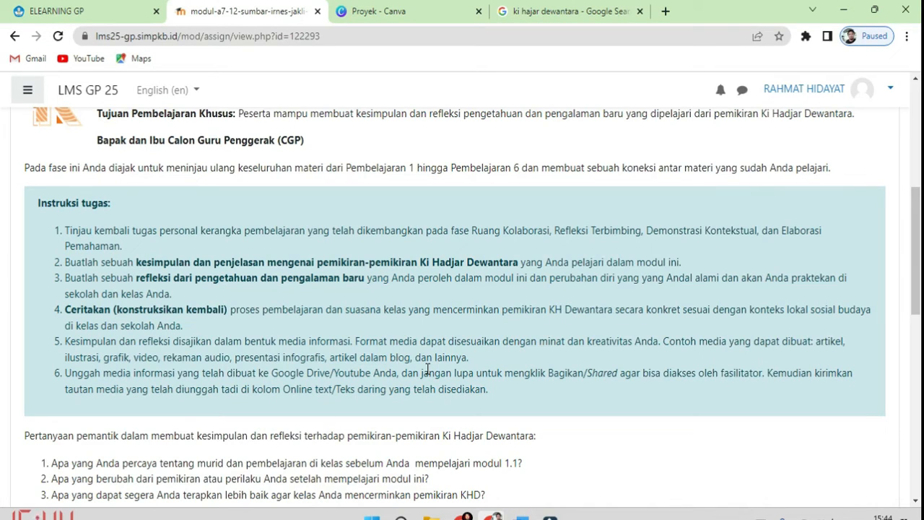
click(407, 9)
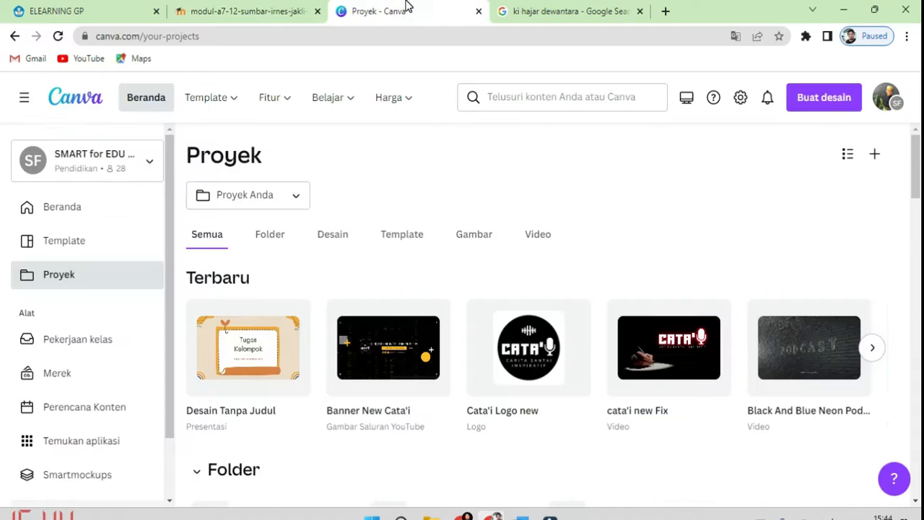
click(238, 13)
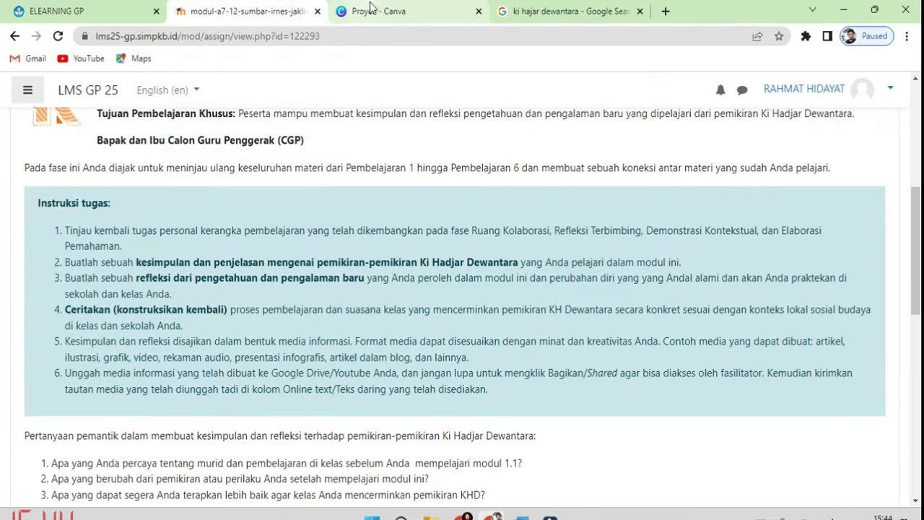
mouse_move(384, 9)
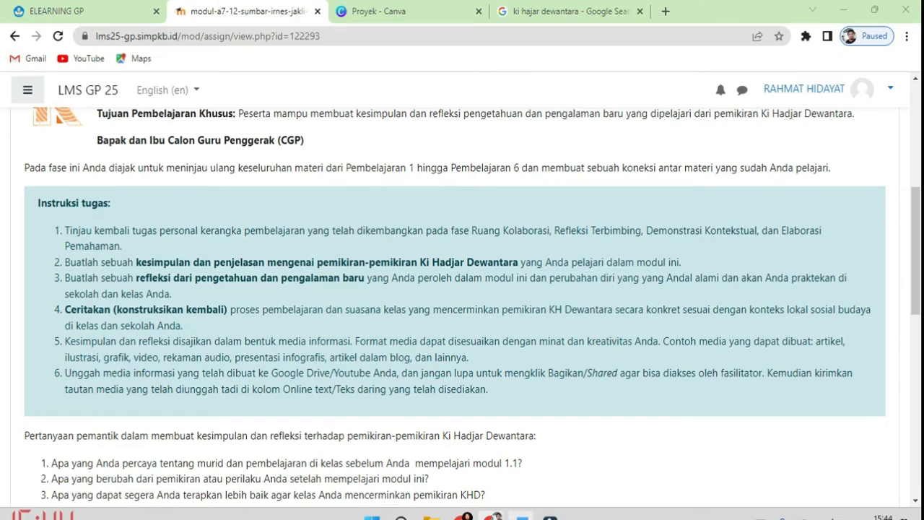
- Switch to the Koneksi Antar Materi document in Word and review its introduction, six philosophical principles, conclusion and teaching methods
click(523, 513)
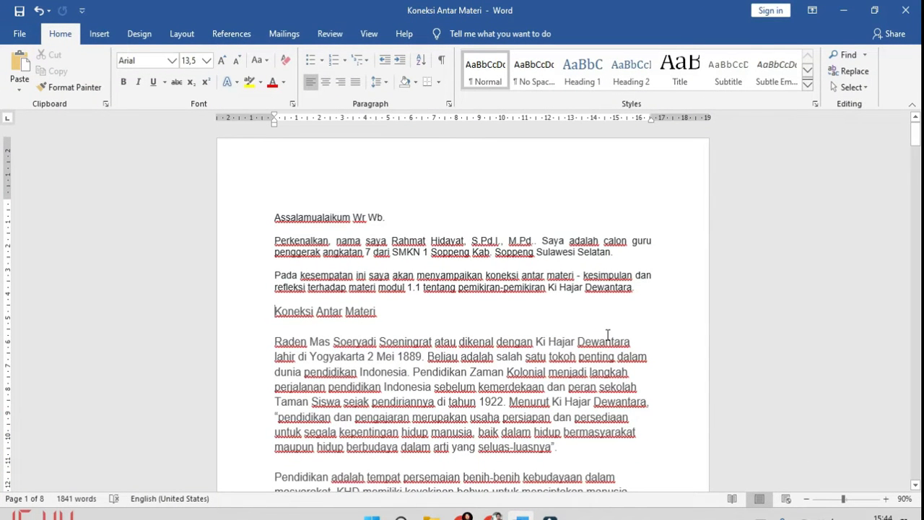
scroll(608, 334, down, 1)
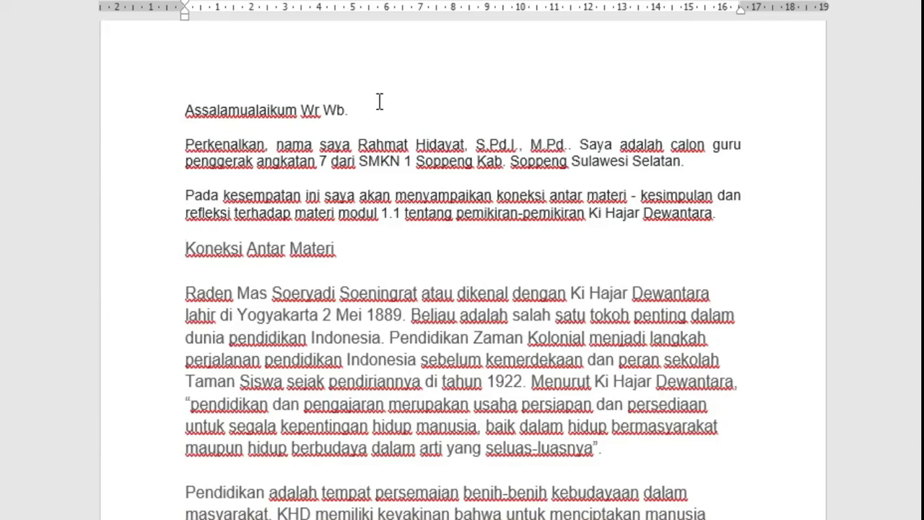
scroll(525, 233, down, 1)
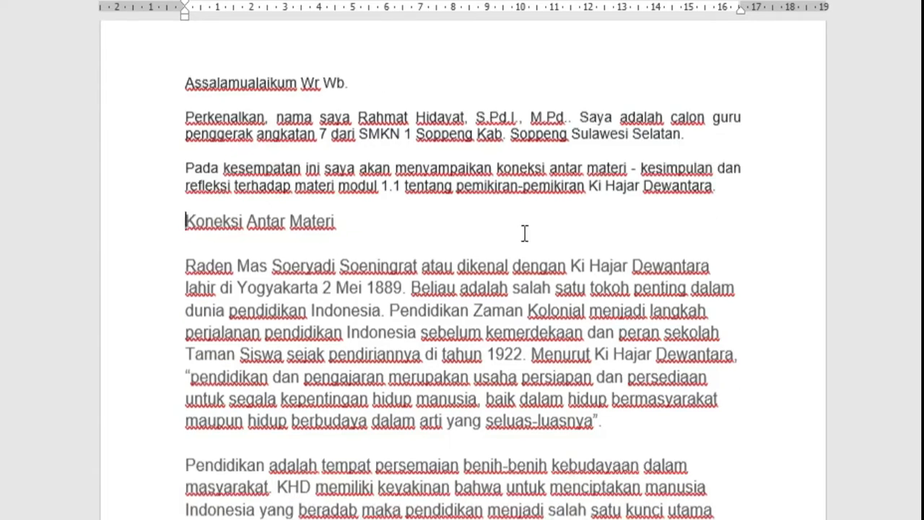
scroll(524, 232, down, 1)
scroll(456, 240, down, 10)
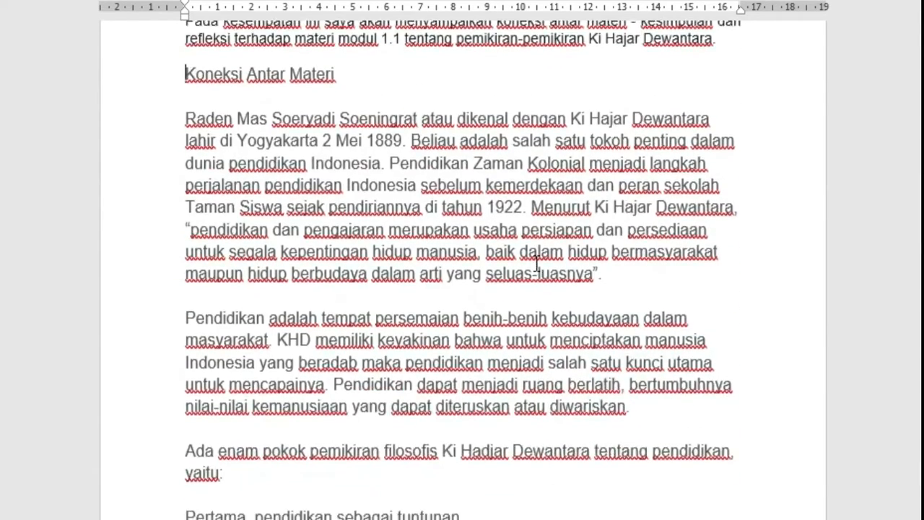
scroll(514, 275, down, 1)
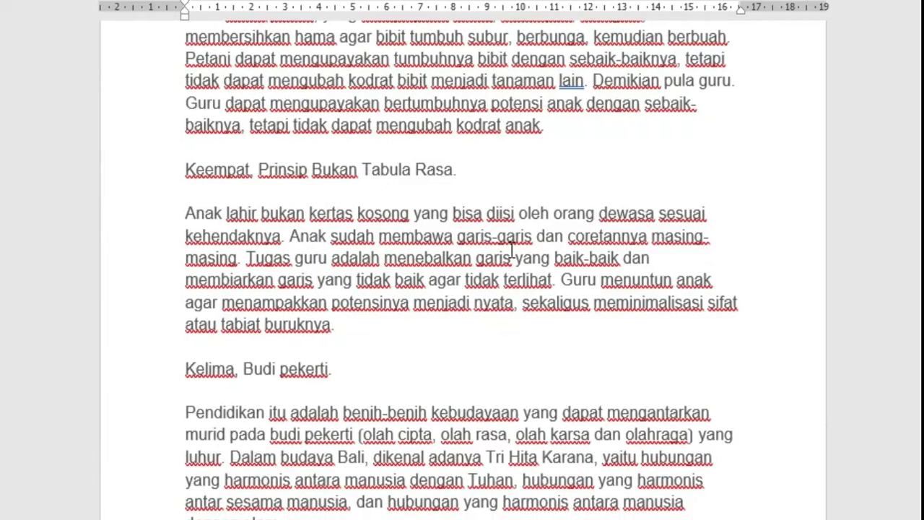
scroll(513, 249, down, 9)
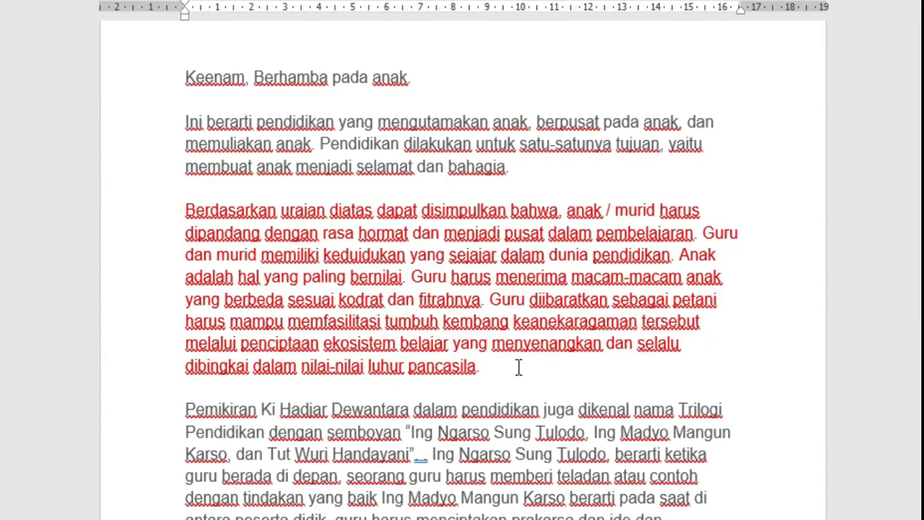
scroll(534, 342, down, 3)
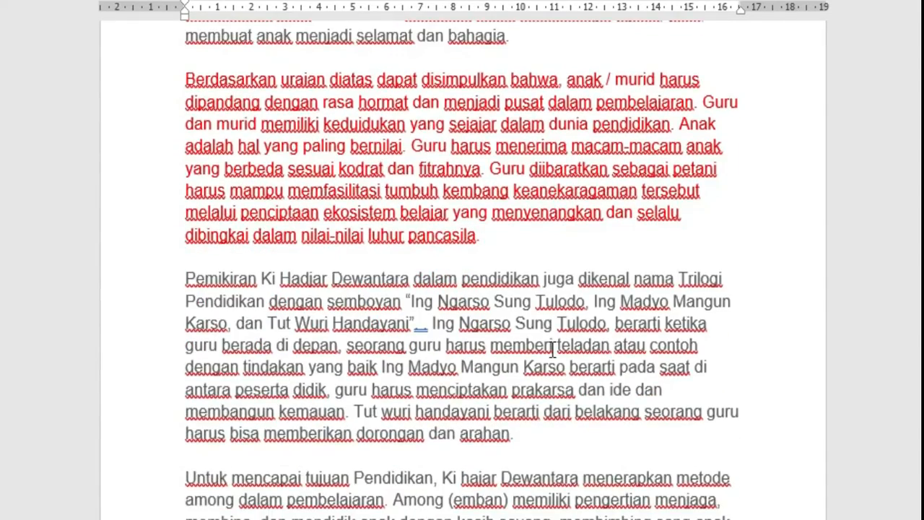
scroll(557, 347, down, 7)
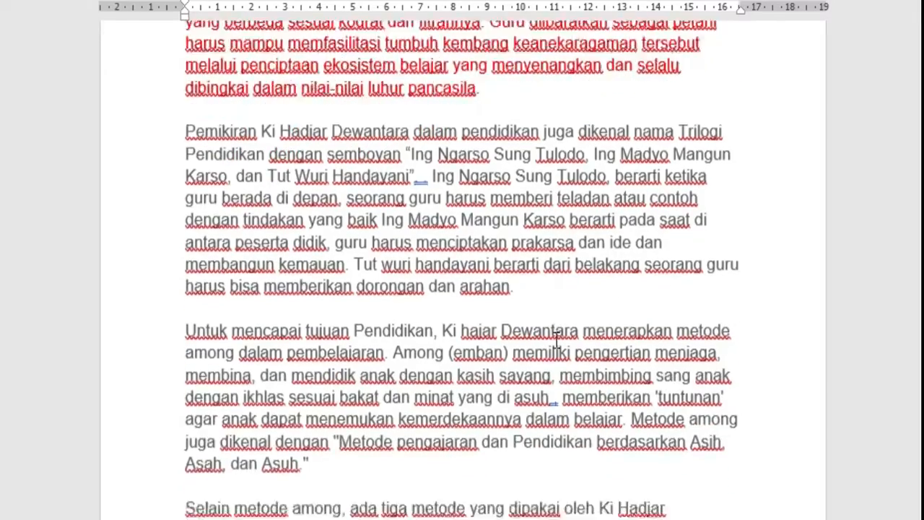
scroll(577, 302, down, 9)
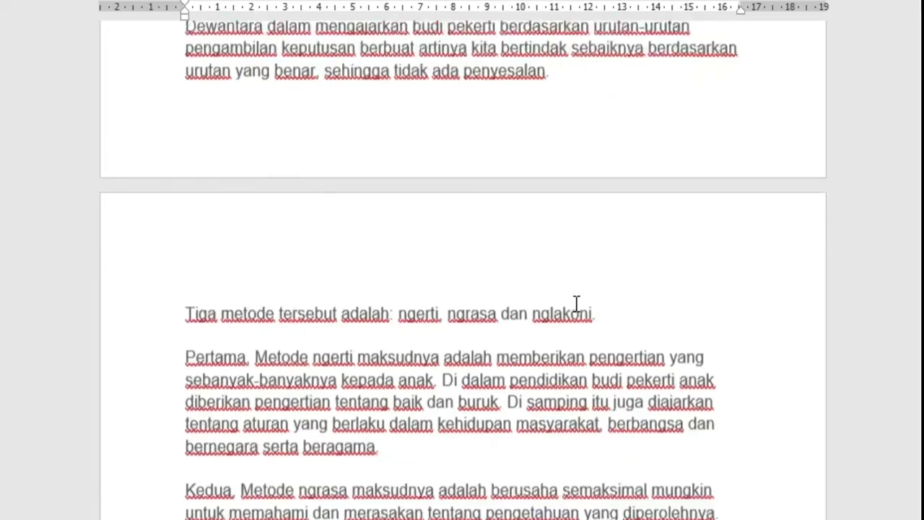
scroll(650, 397, up, 20)
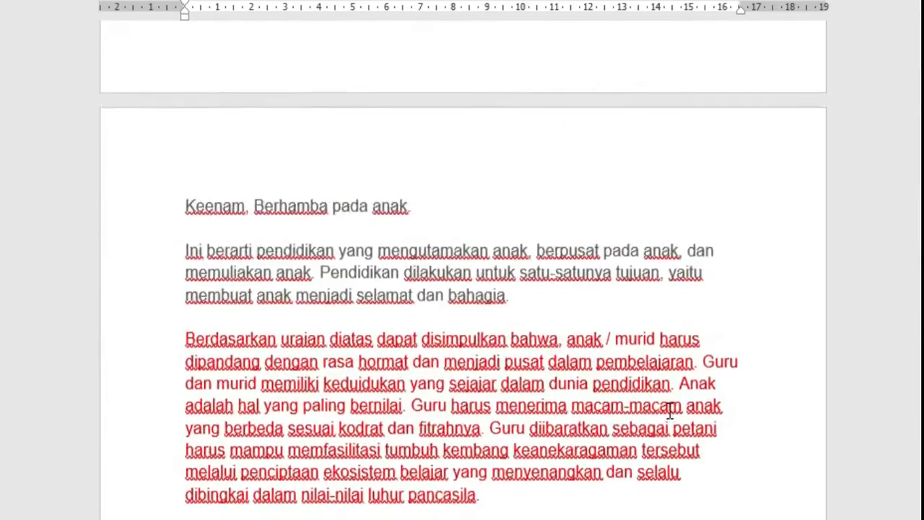
- Switch to Canva and create a blank Presentasi (16:9) design
click(353, 11)
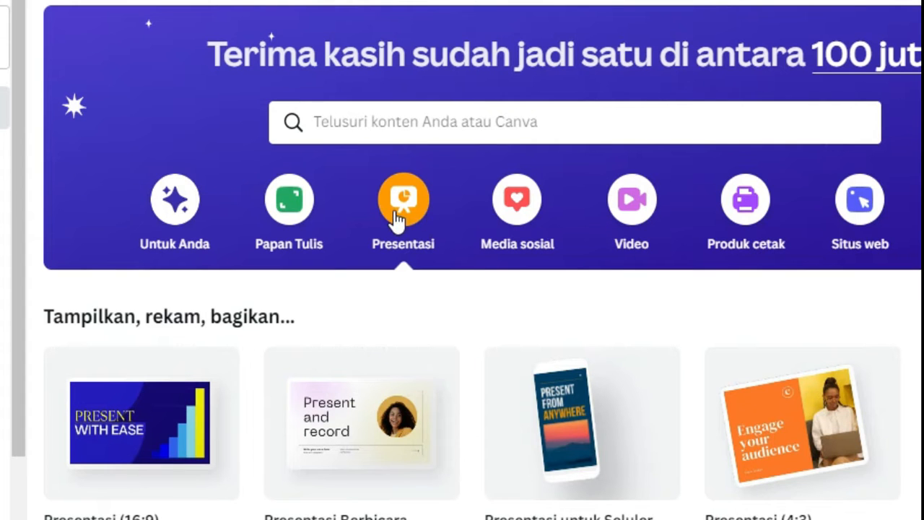
scroll(397, 217, down, 2)
mouse_move(316, 358)
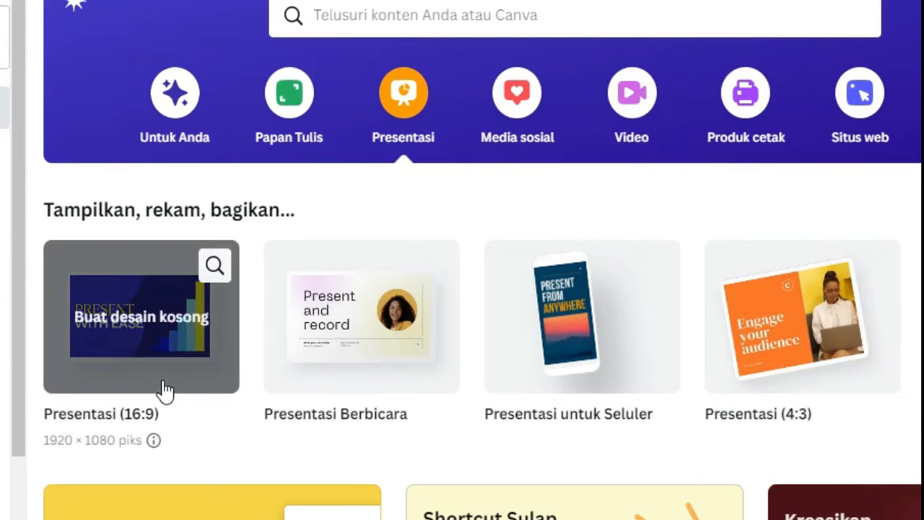
mouse_move(175, 371)
click(183, 364)
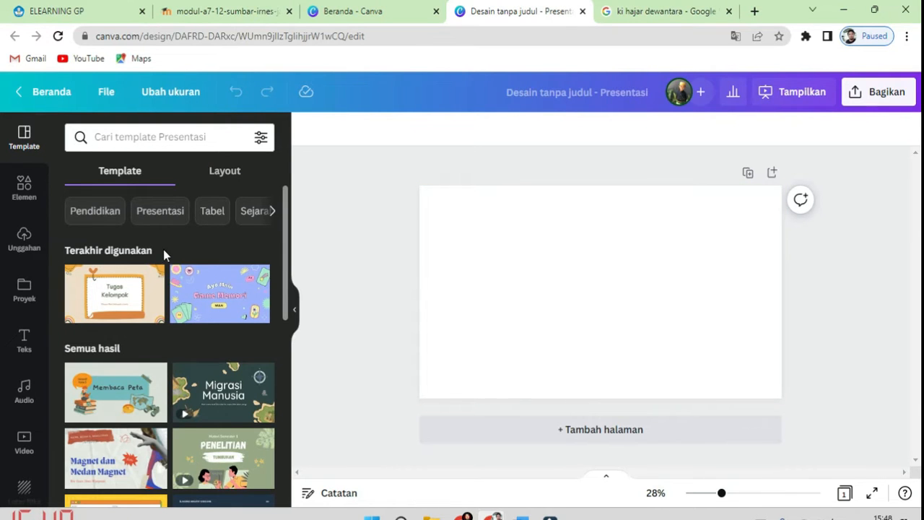
- Browse the presentation templates and open the "Red and White Modern Group Project Presentation" template
scroll(184, 300, down, 2)
scroll(184, 300, down, 5)
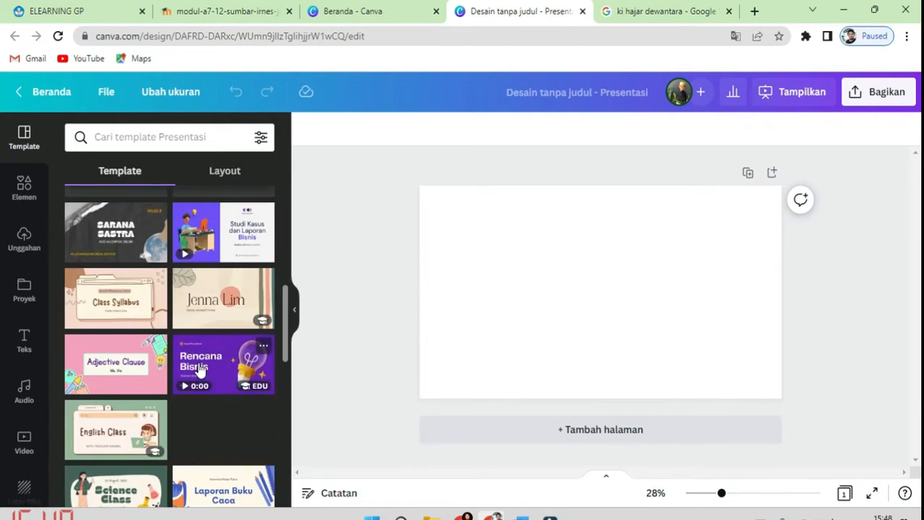
scroll(200, 370, down, 2)
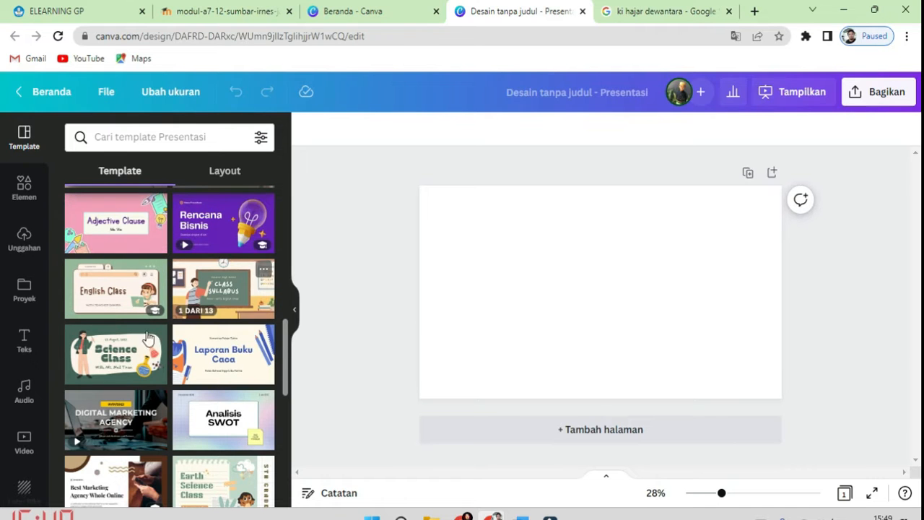
scroll(228, 418, down, 1)
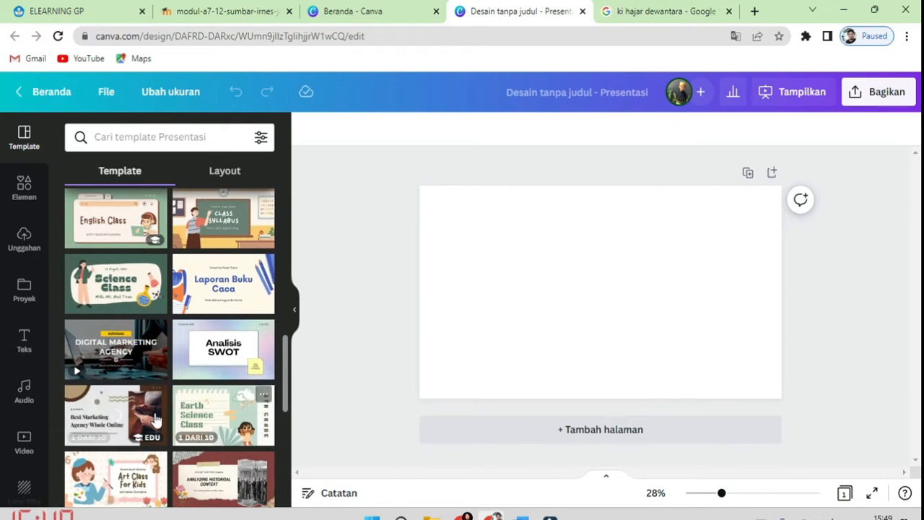
scroll(235, 424, down, 2)
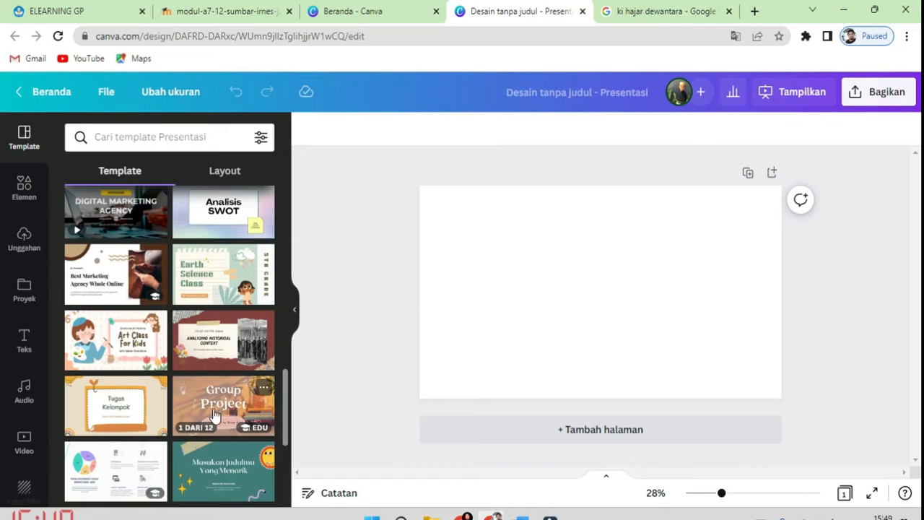
scroll(214, 415, down, 10)
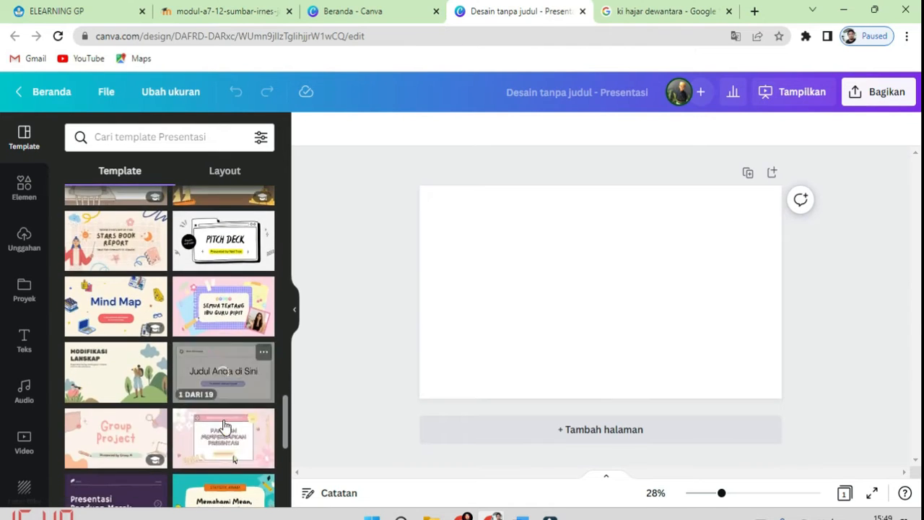
scroll(224, 422, up, 10)
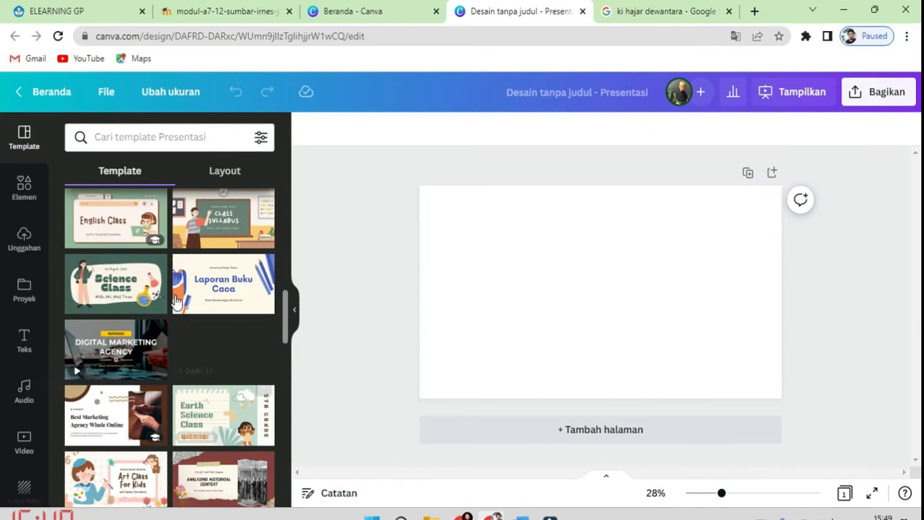
scroll(208, 387, up, 3)
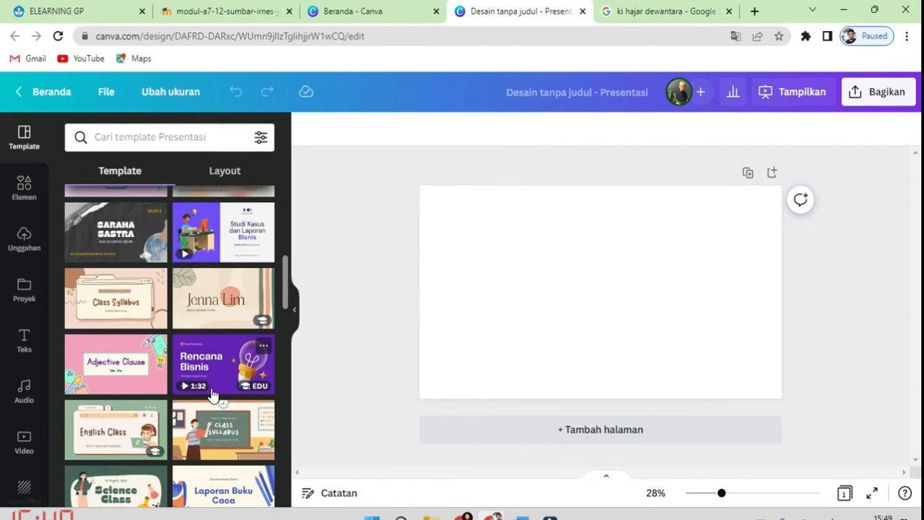
scroll(211, 393, down, 10)
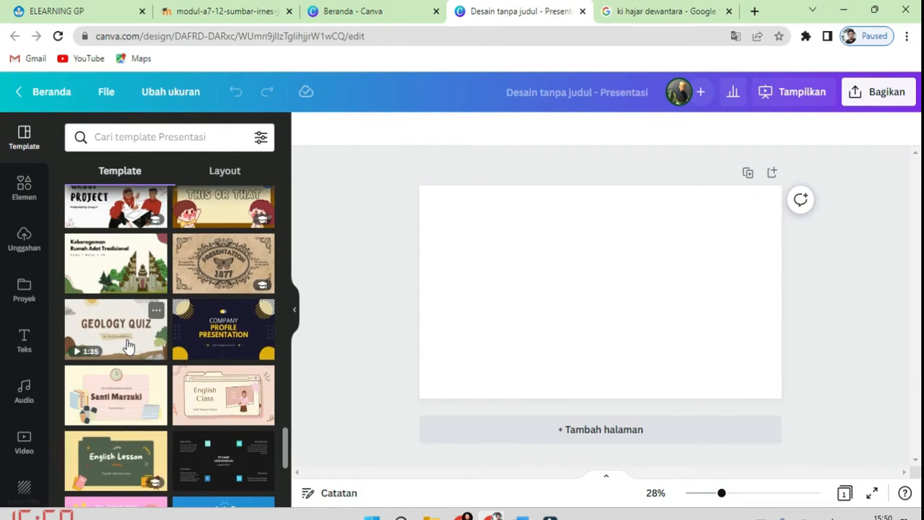
click(115, 208)
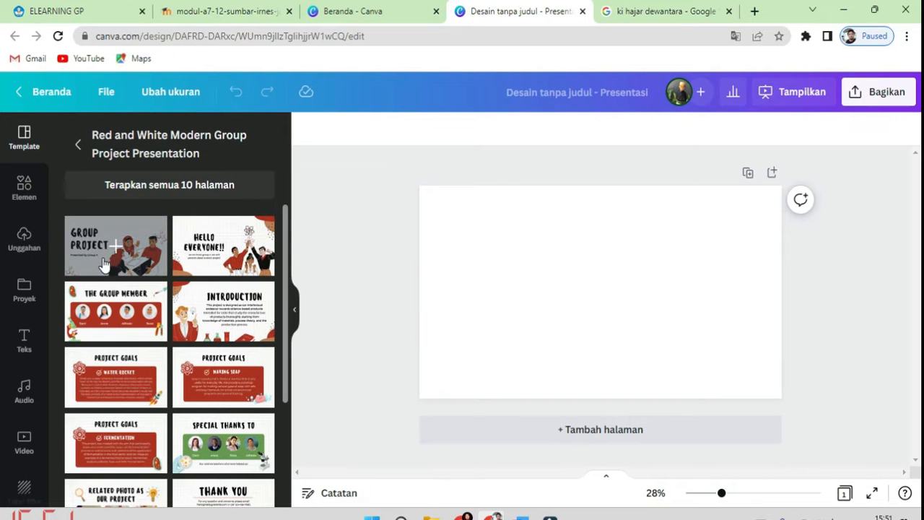
- Review the template's pages and apply all 10 of them to the blank design
scroll(217, 339, down, 3)
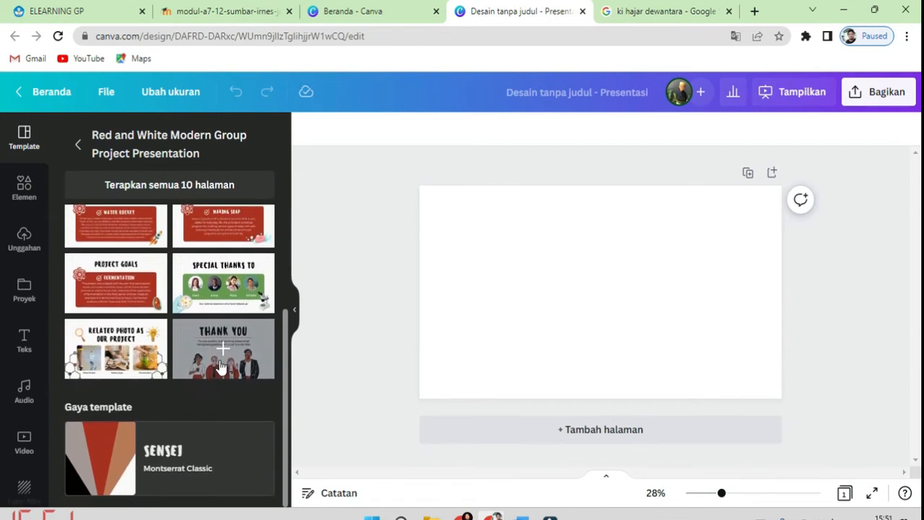
scroll(220, 367, up, 3)
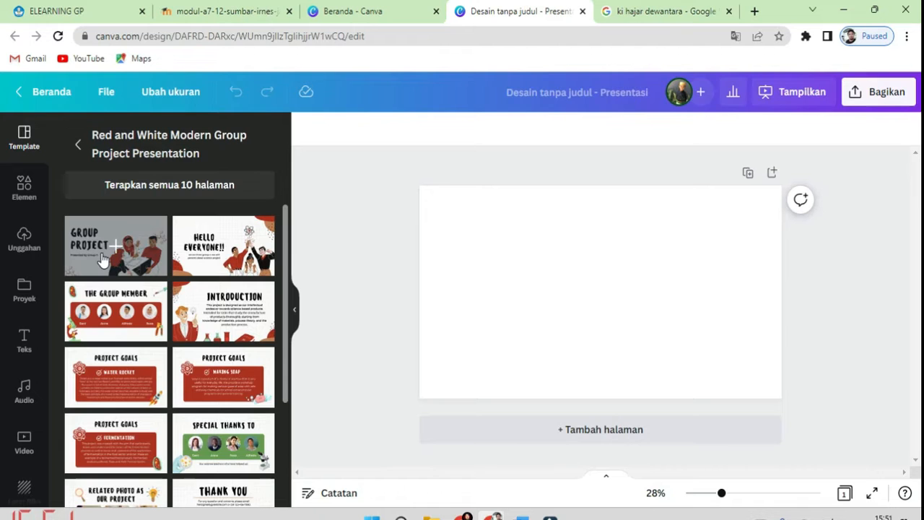
drag(103, 259, 504, 329)
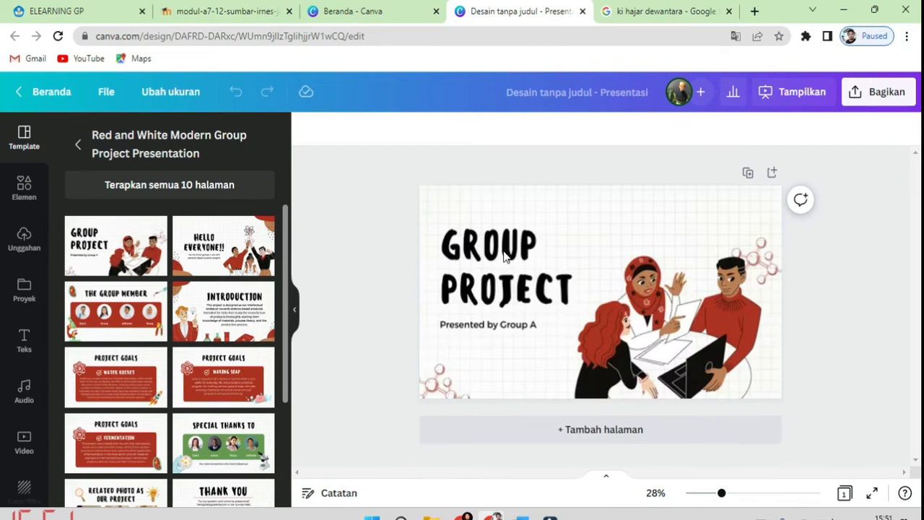
click(553, 377)
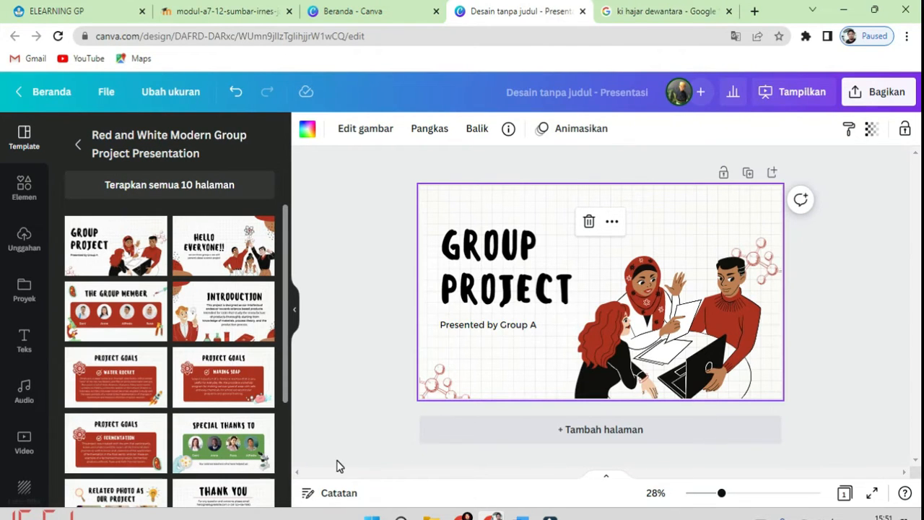
- Show the page thumbnails, collapse the template list and look over the first three slides, returning to slide 1
click(608, 478)
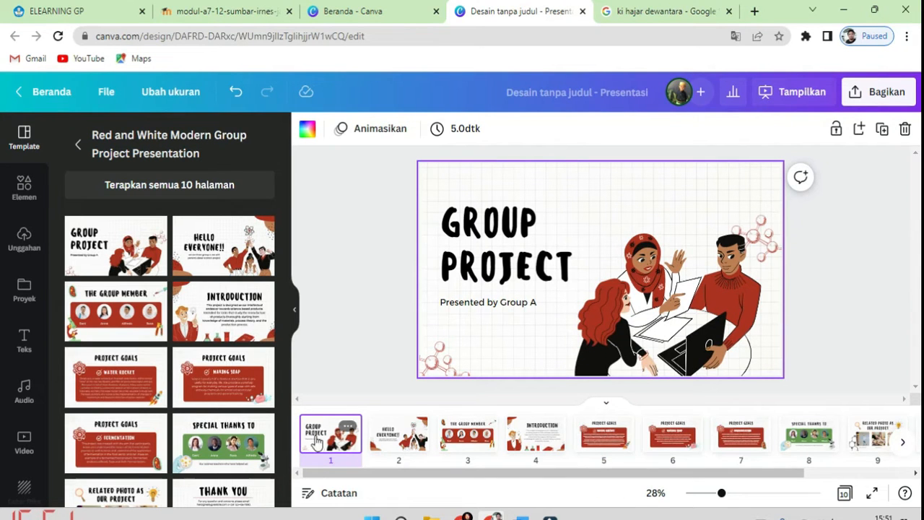
click(292, 323)
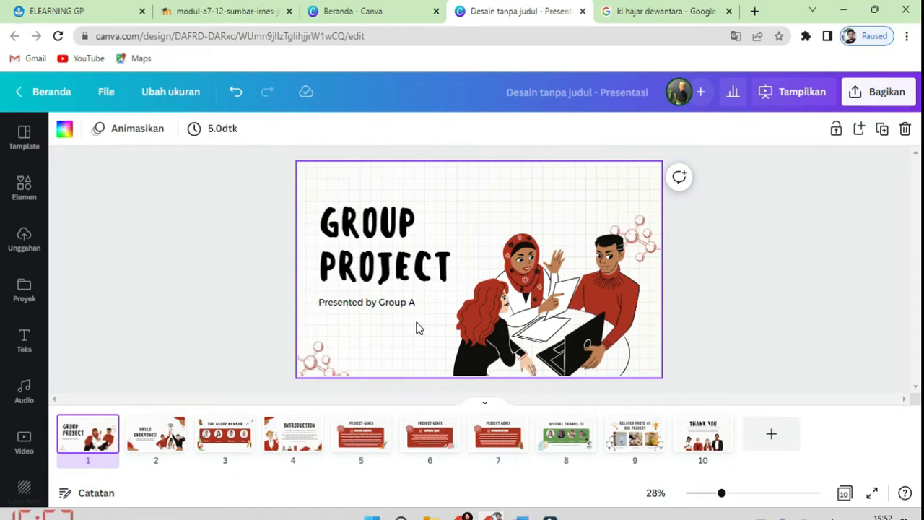
click(209, 455)
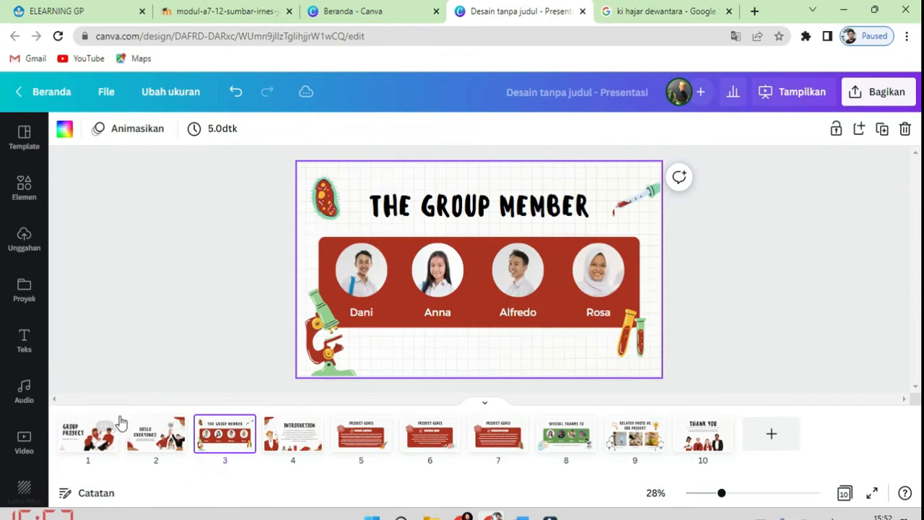
click(157, 443)
click(93, 440)
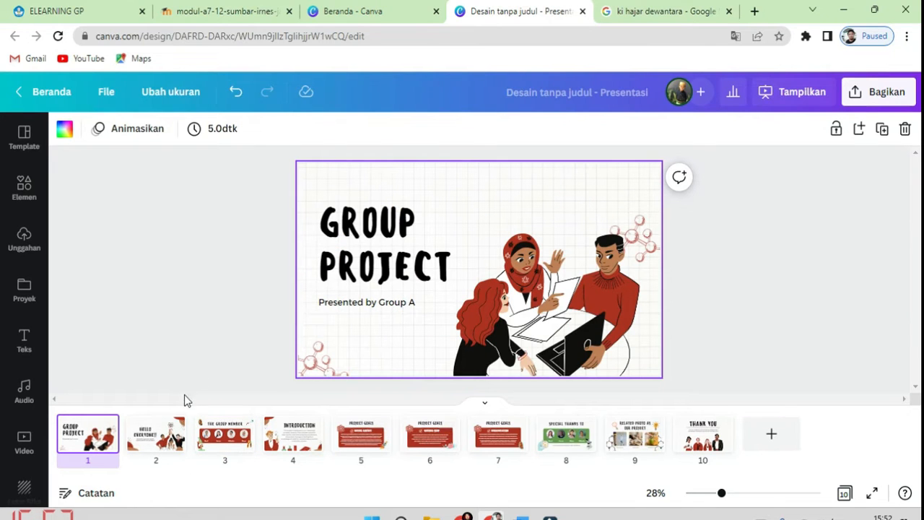
- Move the cover slide's title up slightly and replace its text with "MODUL 1.1"
click(351, 244)
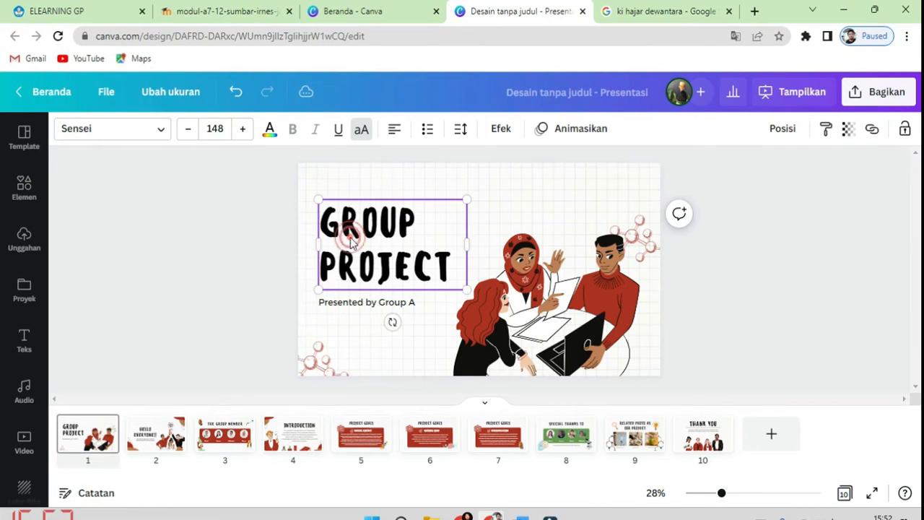
drag(427, 280, 426, 266)
double_click(369, 205)
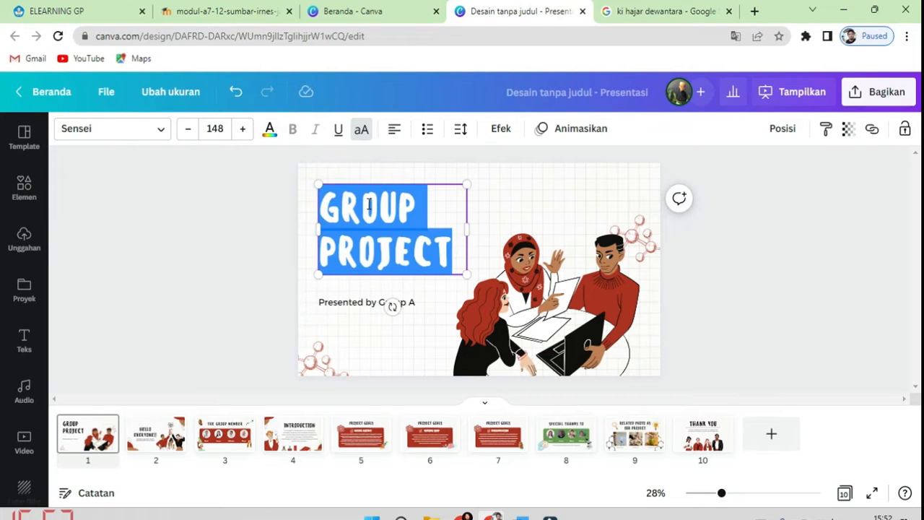
text(MODUL 1.1)
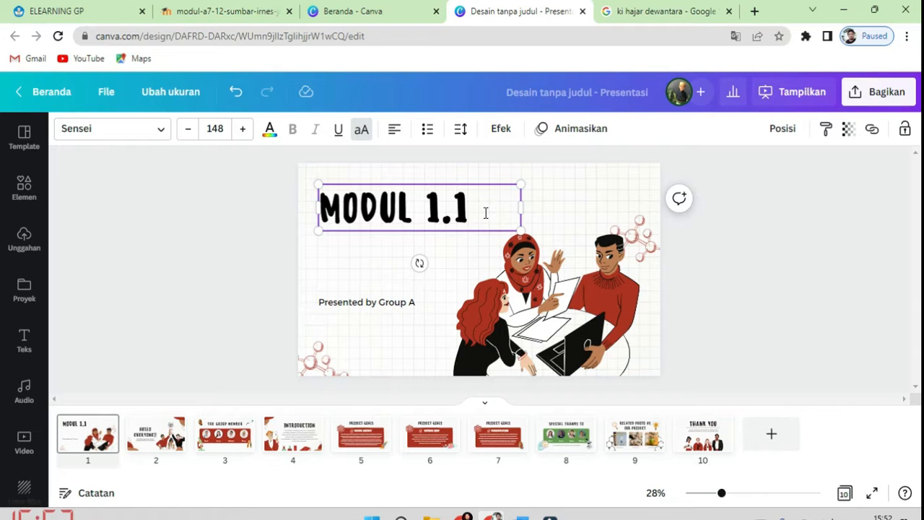
- Add the line "PEMIKIRIAN KI HADJAR DEANTARA" beneath "MODUL 1.1" in the title text box
text(PEMIKIRAN)
click(353, 247)
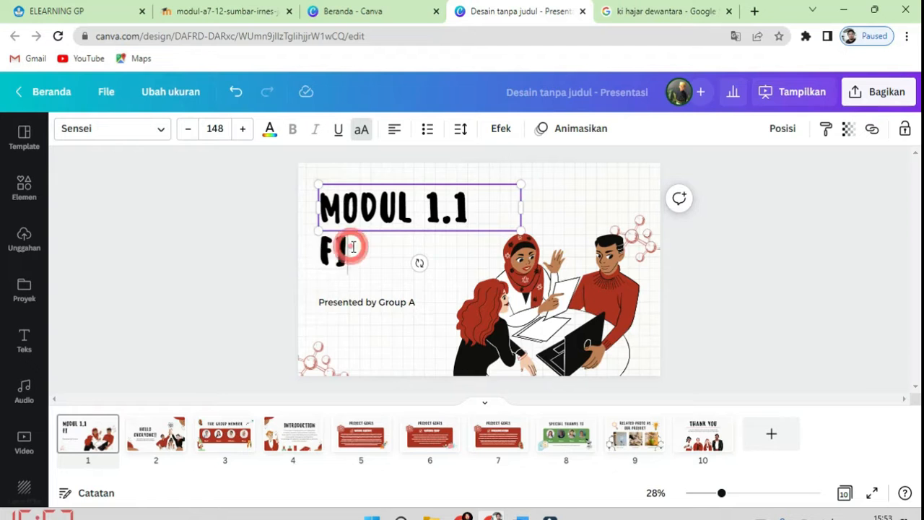
key(BackSpace)
key(BackSpace)
text(PEMIKIRIAN KI HADJAR DEANTARA)
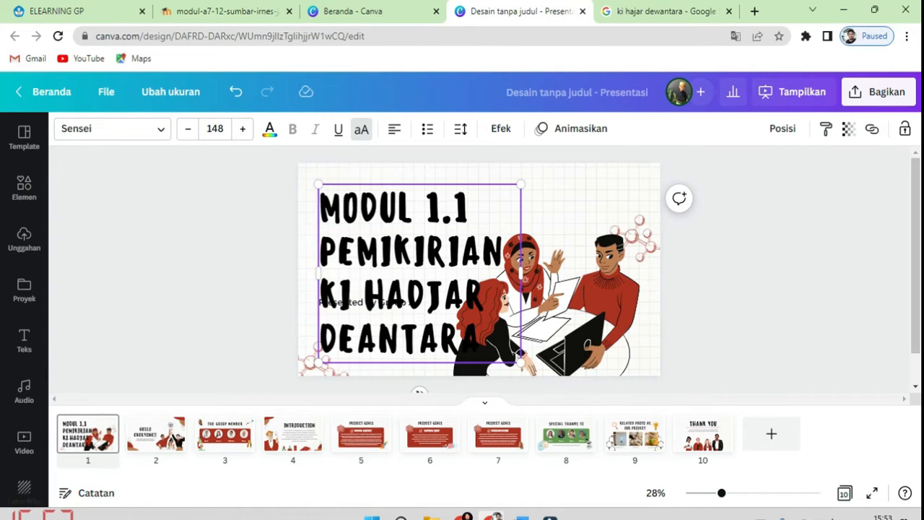
- Reduce the font size of "PEMIKIRIAN KI HADJAR DEANTARA" so it fits on one line under "MODUL 1.1"
drag(337, 249, 431, 273)
drag(319, 249, 480, 339)
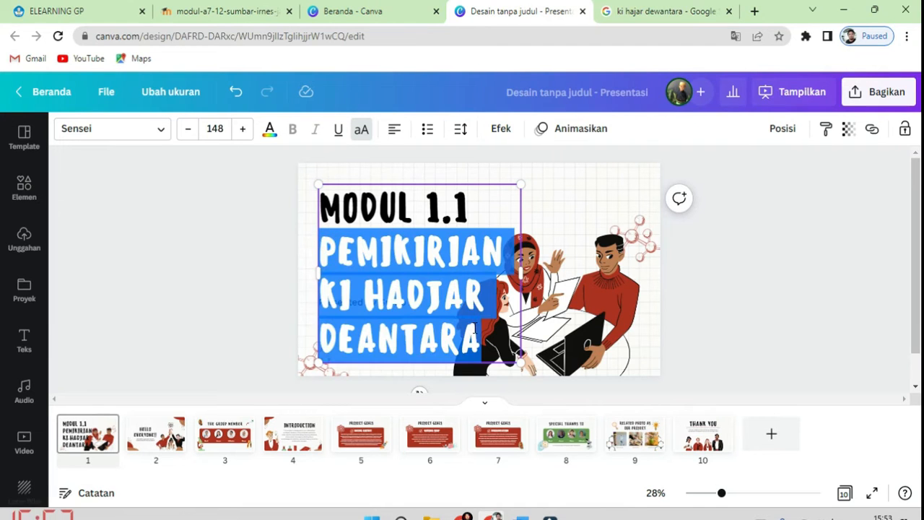
click(215, 129)
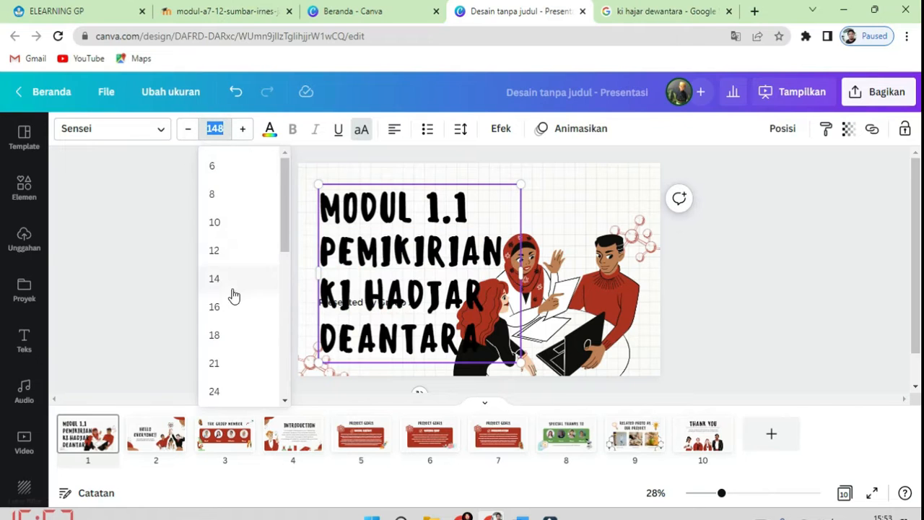
scroll(233, 295, down, 3)
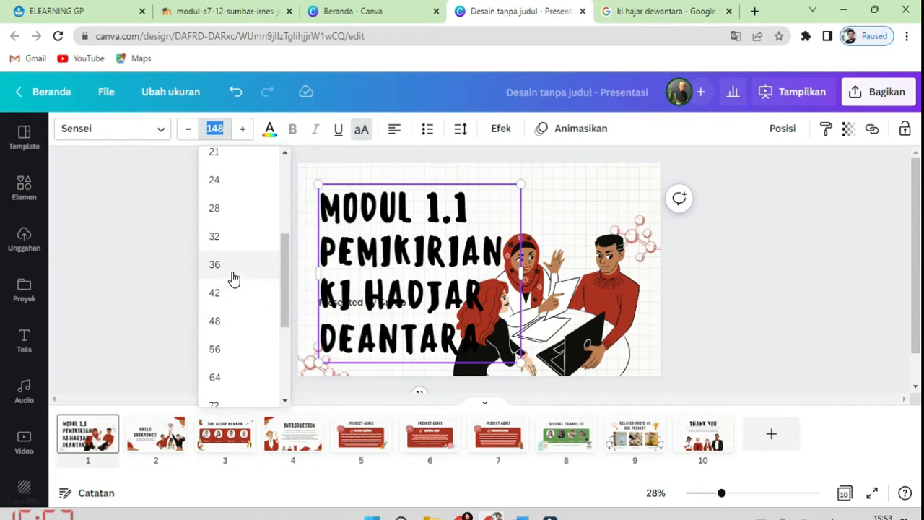
click(233, 267)
- Delete the illustration of three people and the upper molecule graphic from the cover slide
click(518, 302)
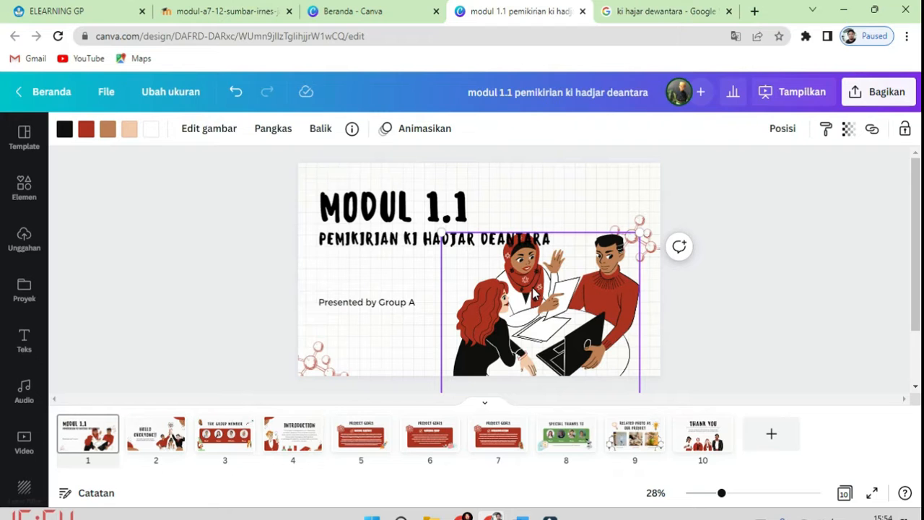
key(Delete)
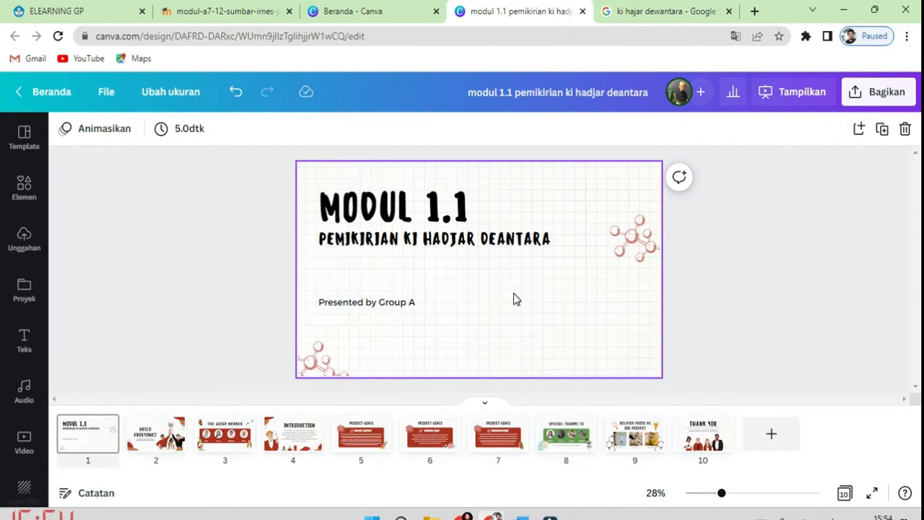
click(637, 248)
drag(638, 240, 634, 219)
key(Delete)
- Set the subtitle text to font size 71 and break it into two lines before "KI HADJAR DEANTARA"
triple_click(451, 239)
click(243, 129)
click(243, 128)
click(242, 128)
click(242, 128)
click(243, 128)
click(242, 128)
click(407, 244)
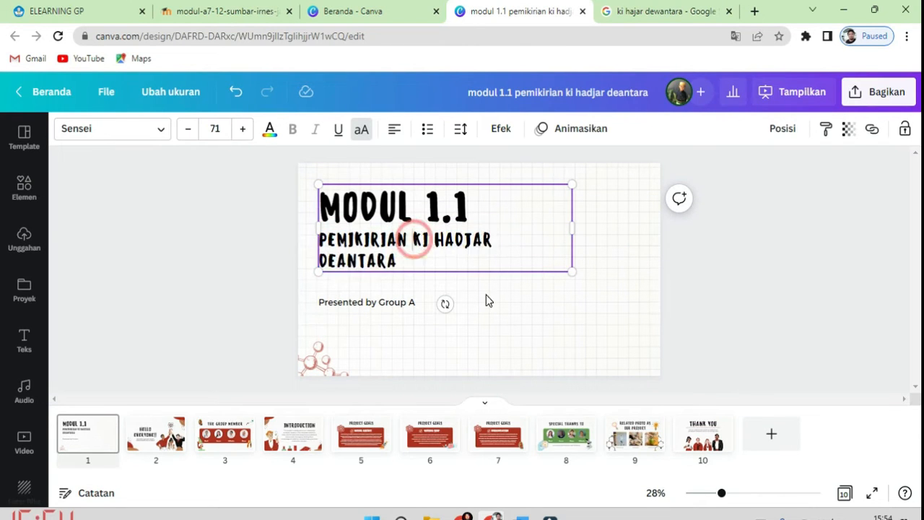
key(Return)
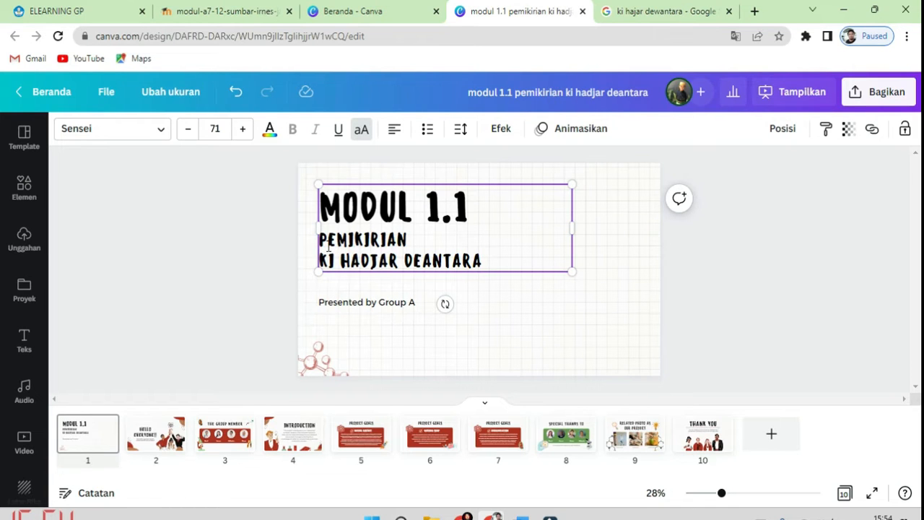
- Enlarge only the "KI HADJAR DEANTARA" line to a font size somewhat above 83
key(shift+Right)
key(shift+Right)
key(shift+Right)
key(shift+Right)
key(shift+Right)
key(shift+Right)
key(shift+Right)
key(shift+Right)
key(shift+Right)
key(shift+Right)
key(shift+Right)
key(shift+Right)
key(shift+Right)
key(shift+Right)
key(shift+Right)
key(shift+Right)
key(shift+Right)
key(shift+Right)
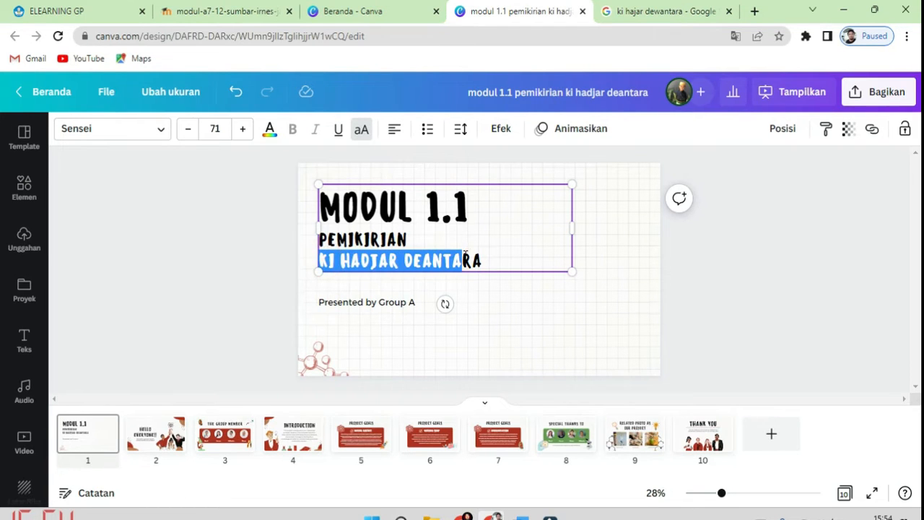
click(239, 137)
click(239, 138)
click(239, 138)
click(239, 137)
click(241, 138)
click(240, 138)
click(240, 138)
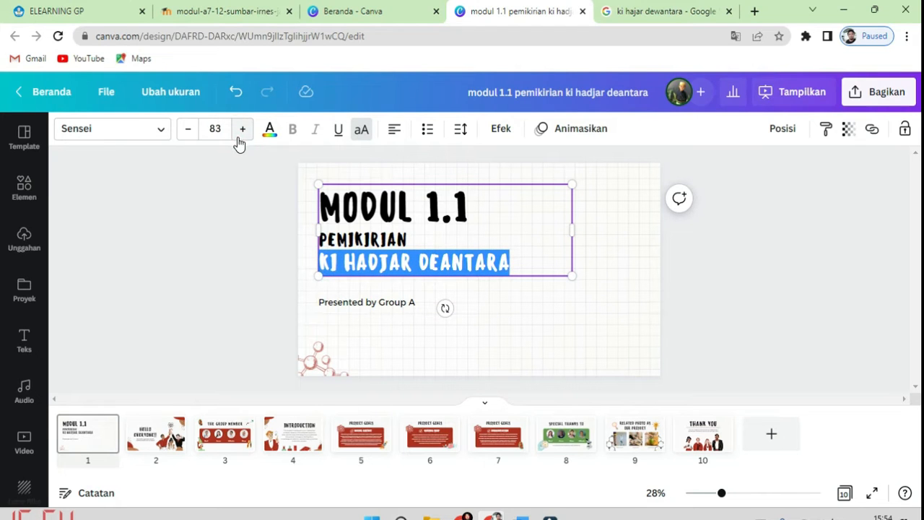
click(243, 137)
click(243, 137)
click(243, 137)
click(243, 137)
click(243, 137)
click(242, 137)
click(272, 249)
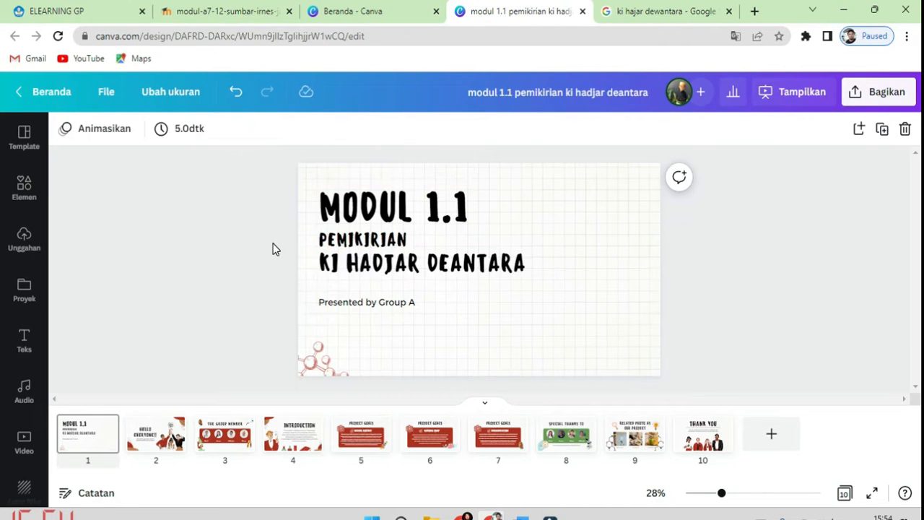
- Change only the word "PEMIKIRIAN" in the cover title to the League Spartan font at size 56
click(390, 247)
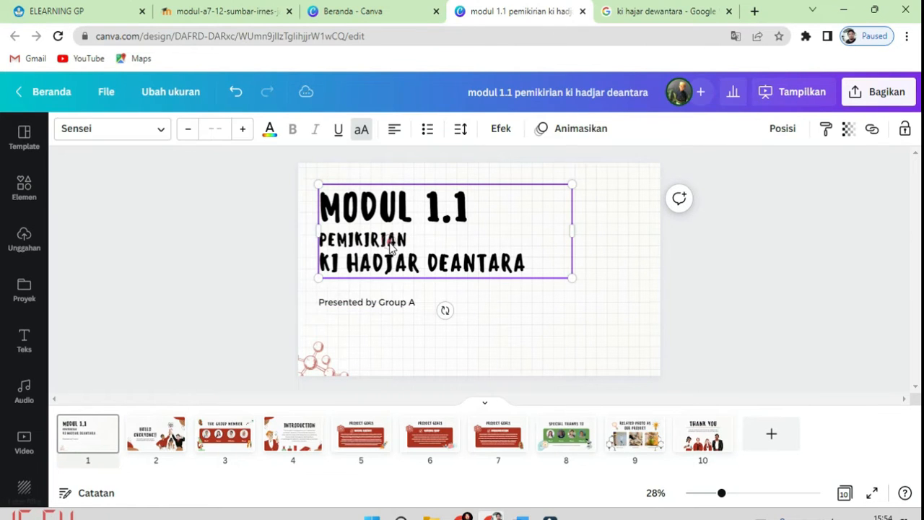
click(327, 239)
mouse_move(327, 239)
mouse_down()
mouse_move(370, 239)
mouse_move(322, 242)
mouse_up()
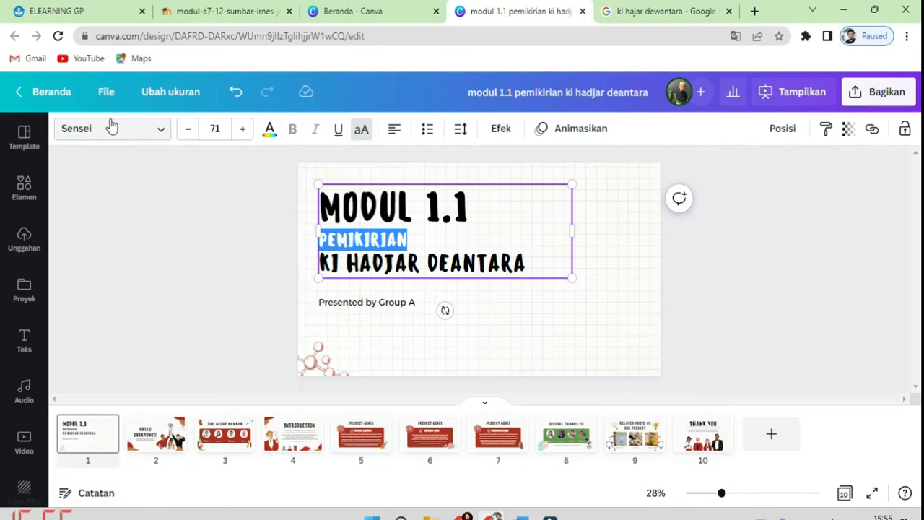
click(153, 130)
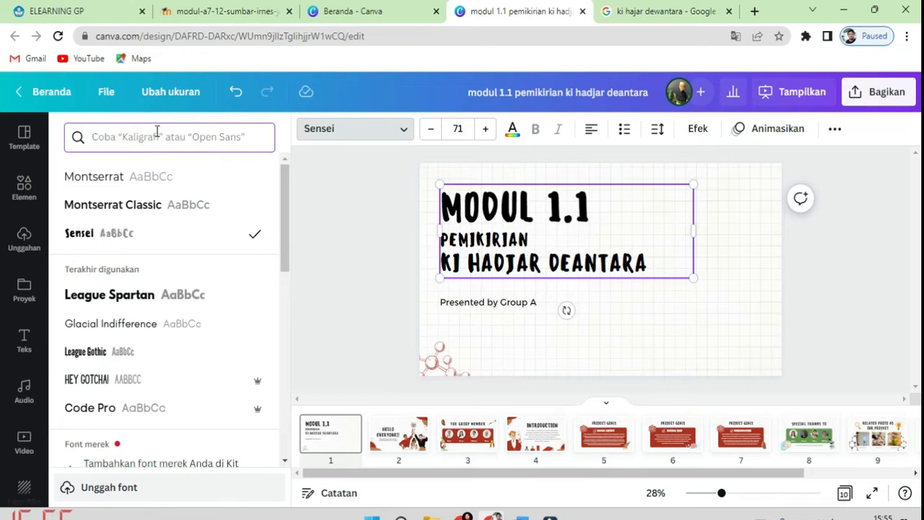
click(142, 303)
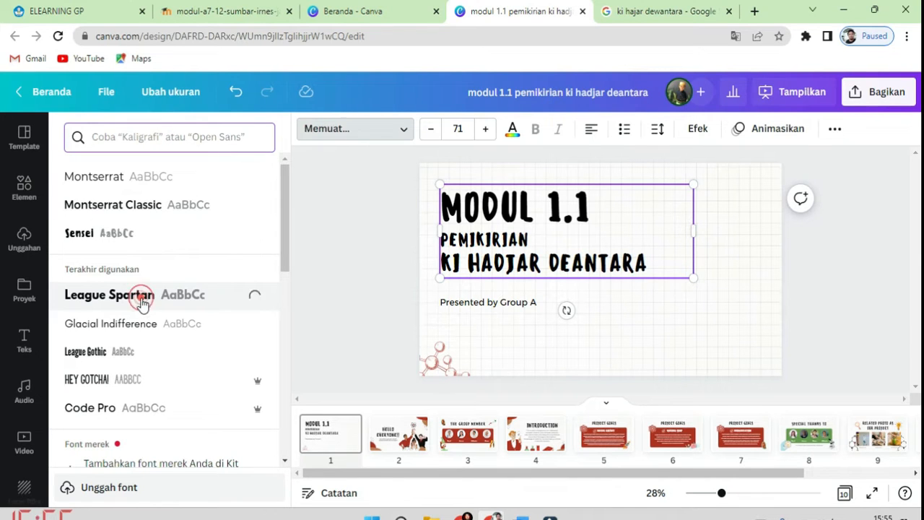
click(457, 128)
scroll(498, 365, down, 3)
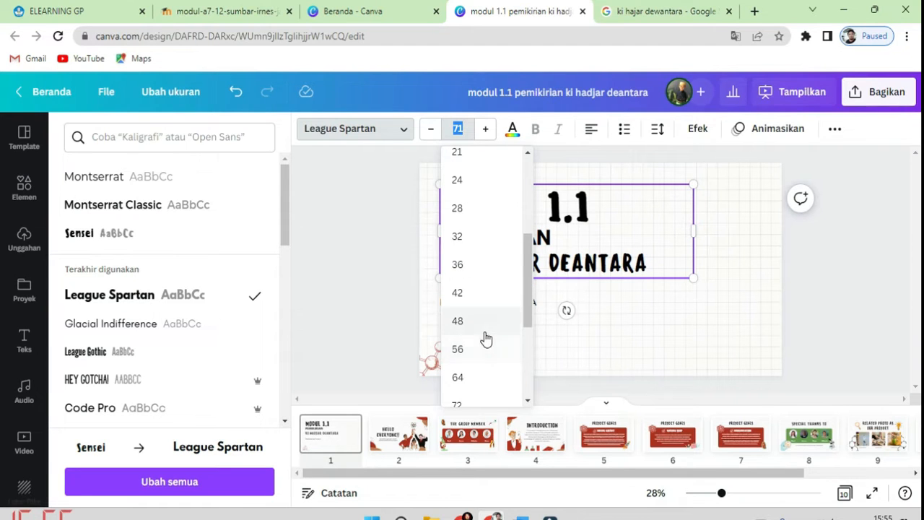
click(491, 350)
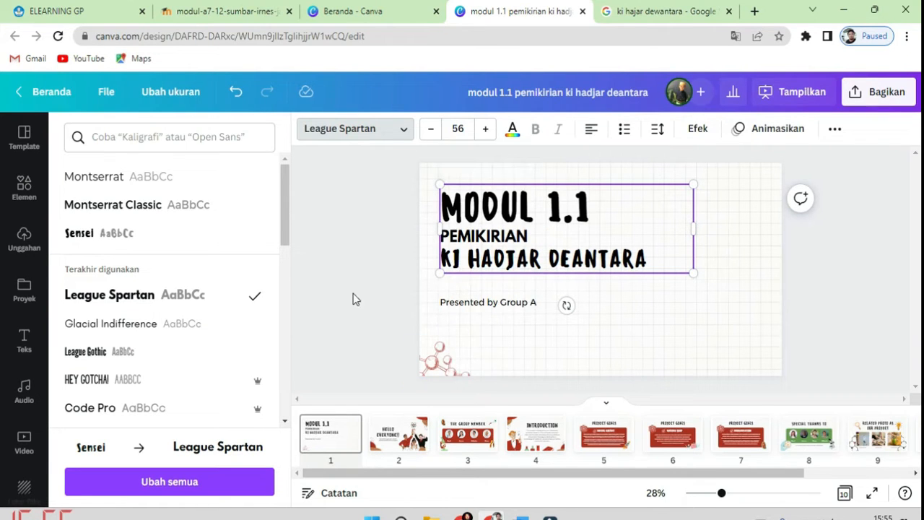
click(374, 295)
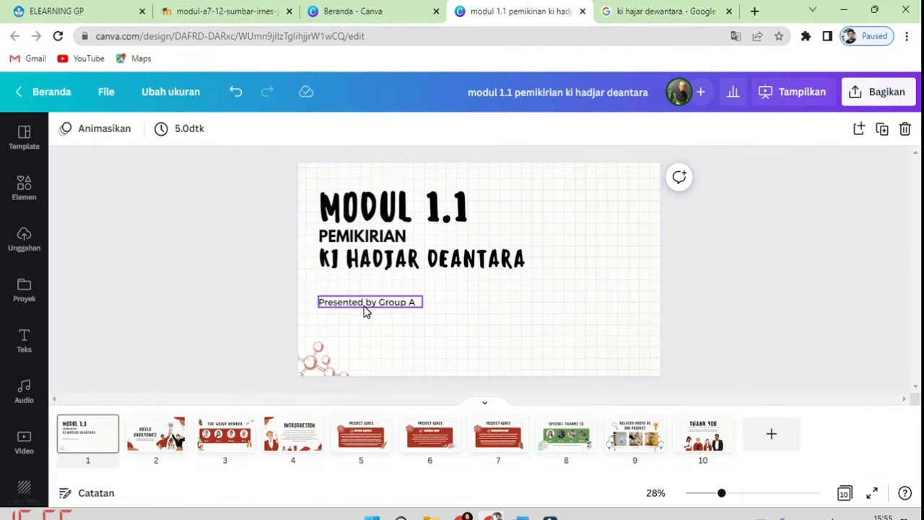
- Replace "Presented by Group A" with three lines: "Tugas 1.1.a.8", "KONEKSI ANTAR MATERI" and "KESIMPULAN & REFLEKSI"
click(365, 309)
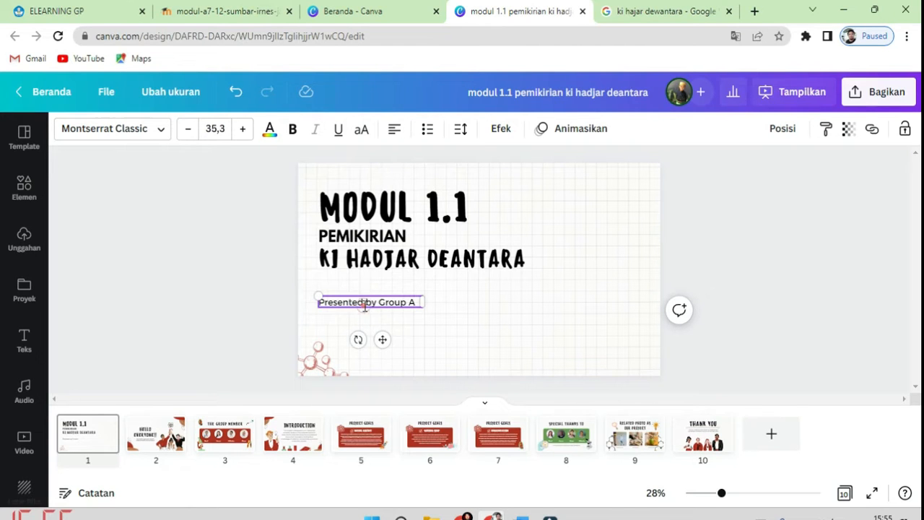
double_click(365, 306)
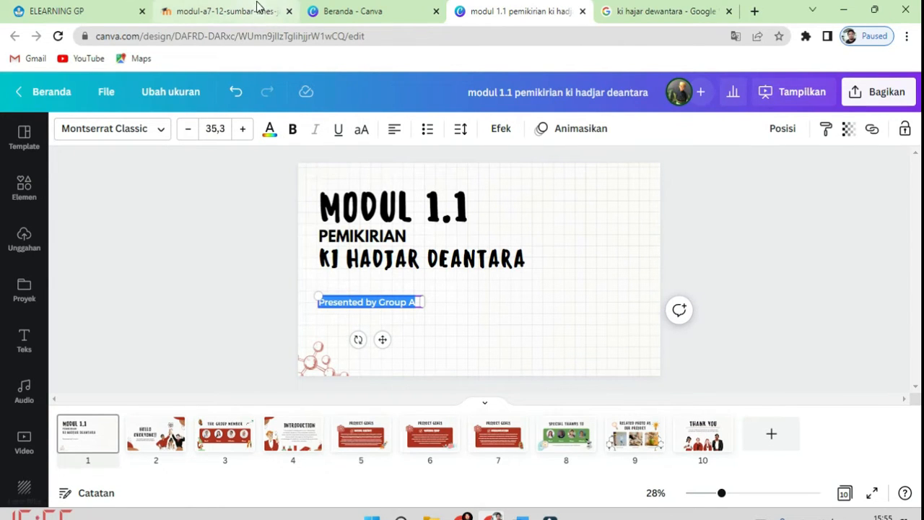
click(210, 6)
scroll(54, 183, up, 3)
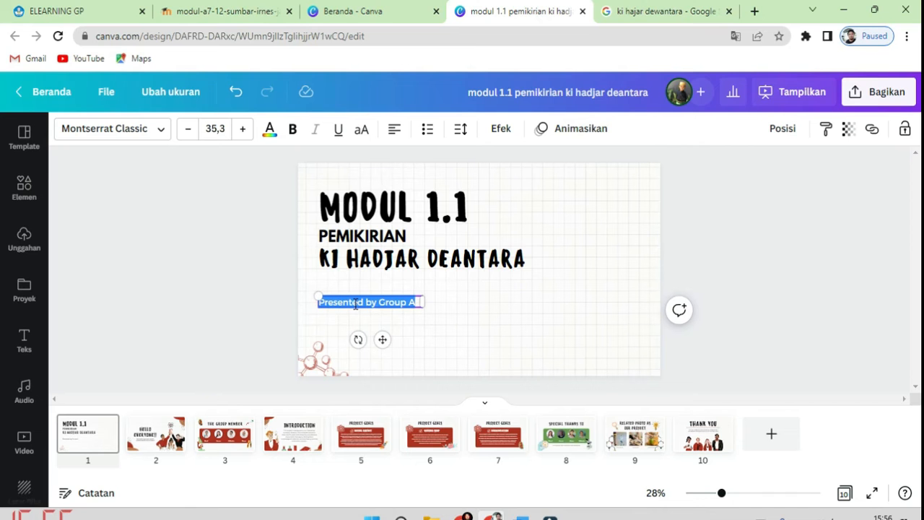
text(Tugas 1.1.a.8)
key(Return)
text(KONEKSI ANTAR MATERI)
key(Return)
text(KESIMPULAN & REFLEKSI)
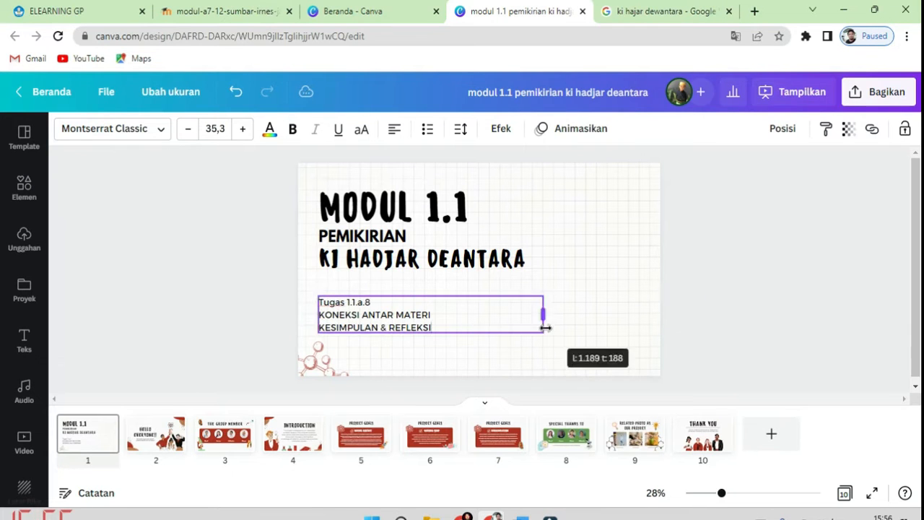
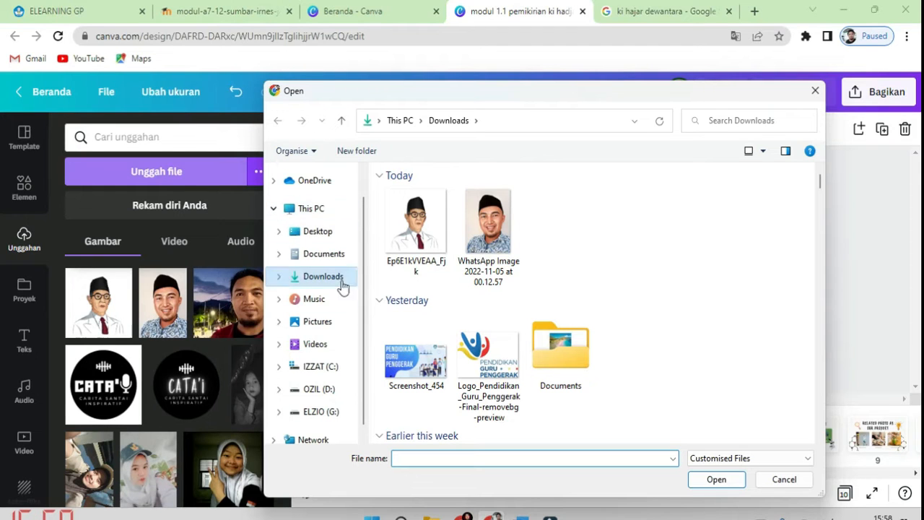
- Fill the green picture frame on the cover with the already uploaded portrait of the man in the black cap and blue patterned shirt
click(491, 229)
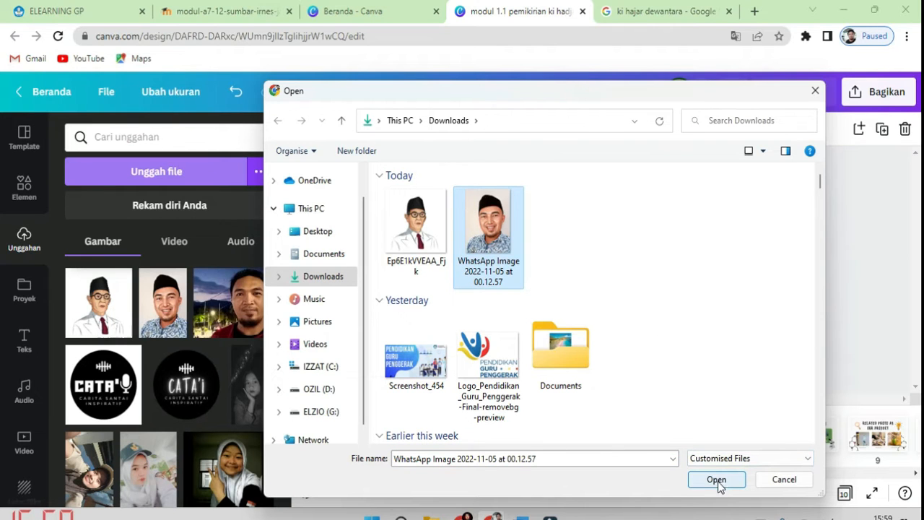
click(772, 481)
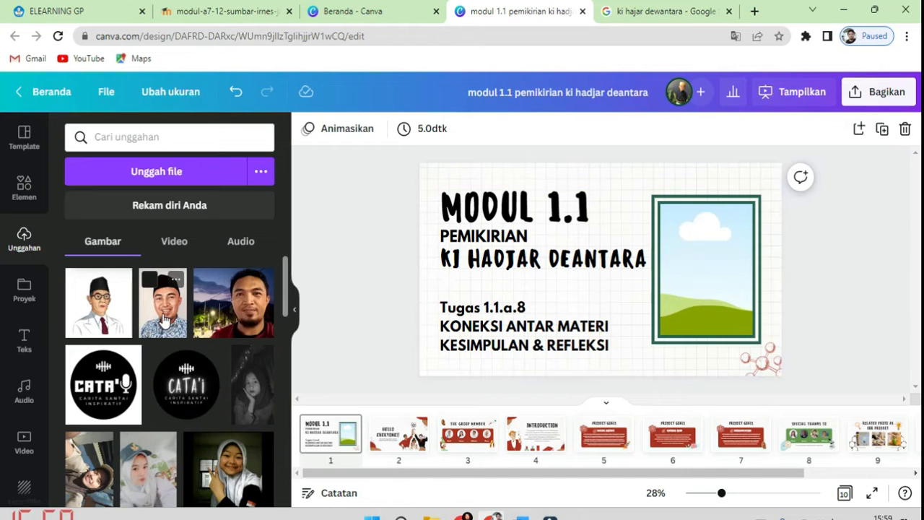
drag(164, 322, 709, 278)
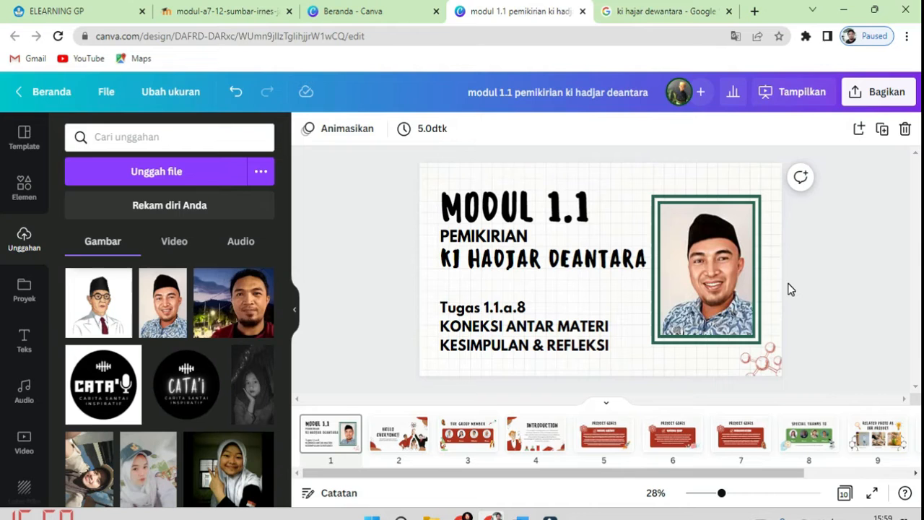
- Apply the Shift text animation to the "MODUL 1.1" title block and slow its speed slightly
click(477, 219)
click(495, 332)
click(360, 249)
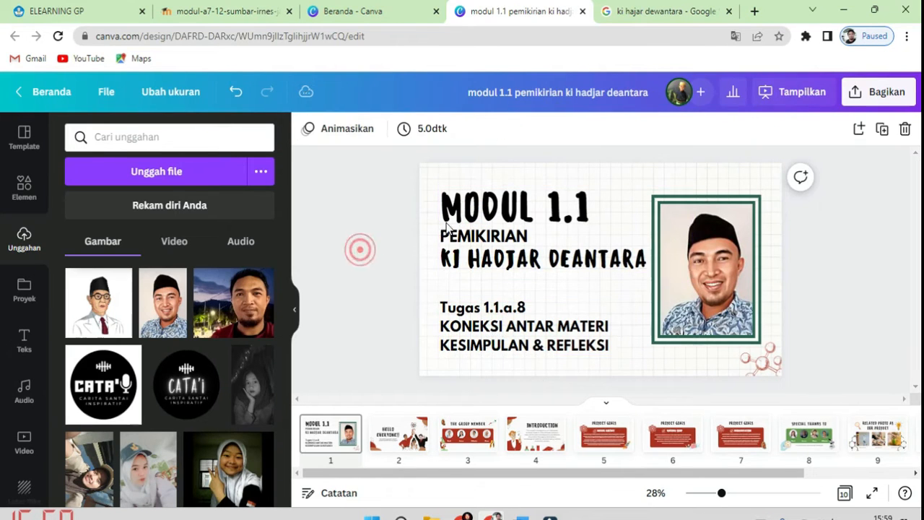
click(498, 211)
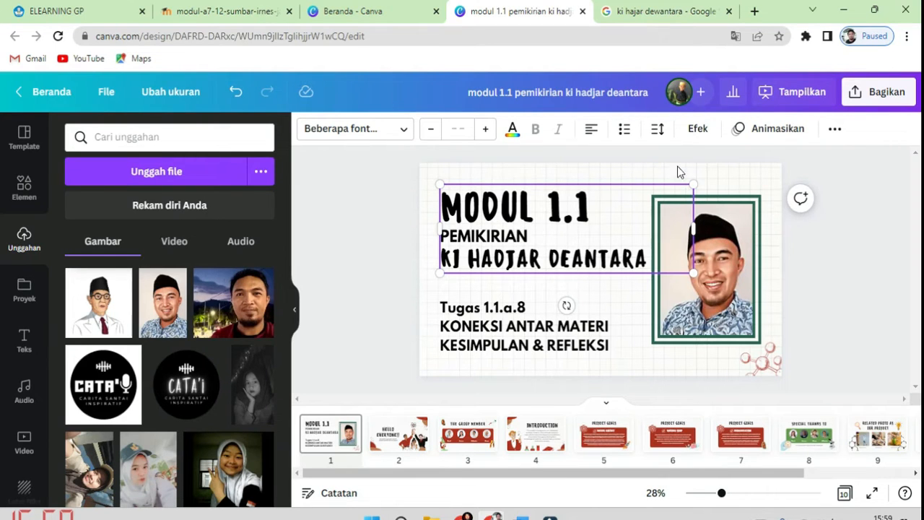
click(774, 134)
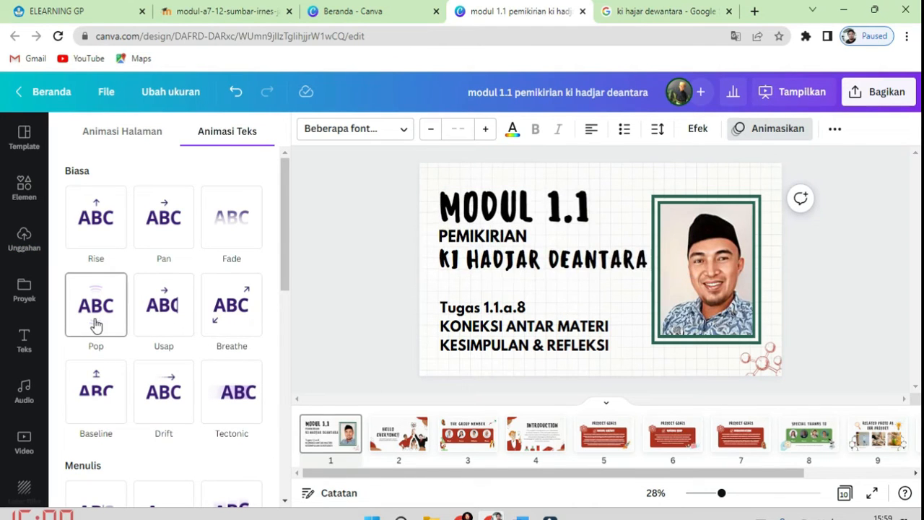
scroll(232, 318, down, 2)
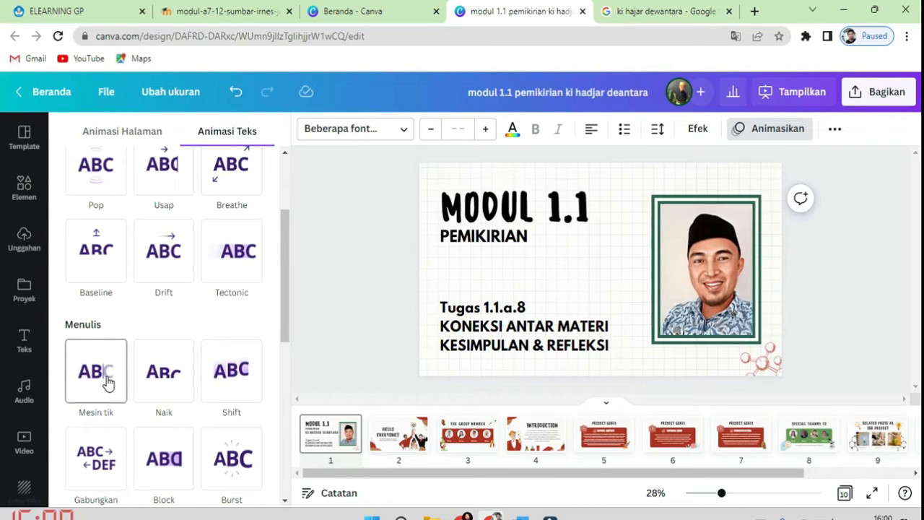
click(223, 384)
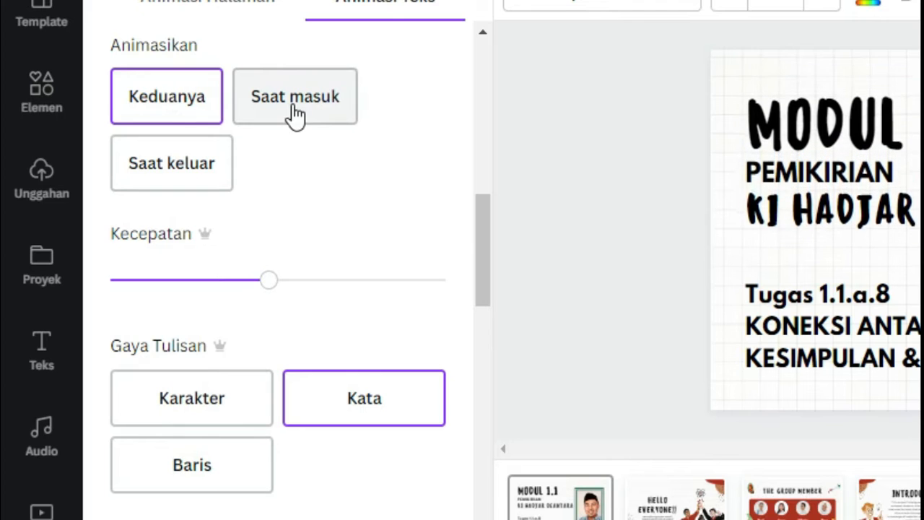
drag(268, 280, 229, 282)
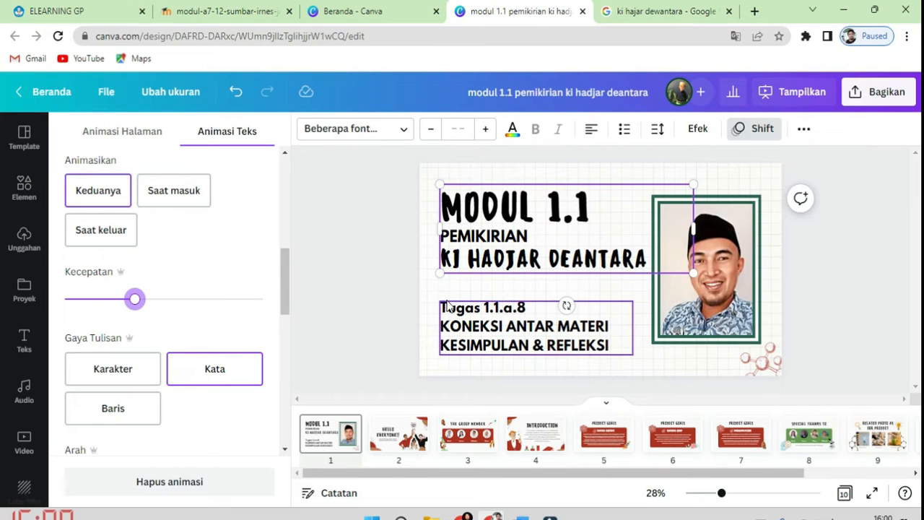
- Apply the Bounce text animation to the "Tugas 1.1.a.8" text block
click(493, 329)
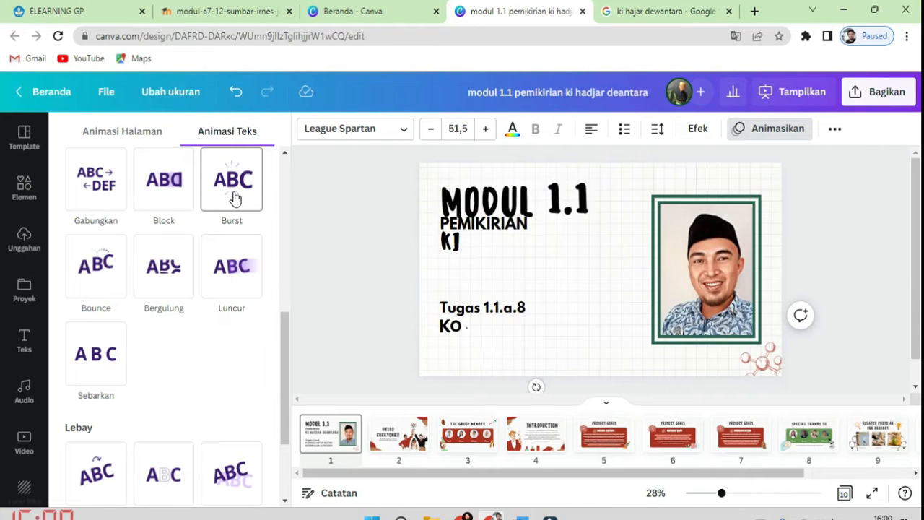
scroll(257, 332, down, 2)
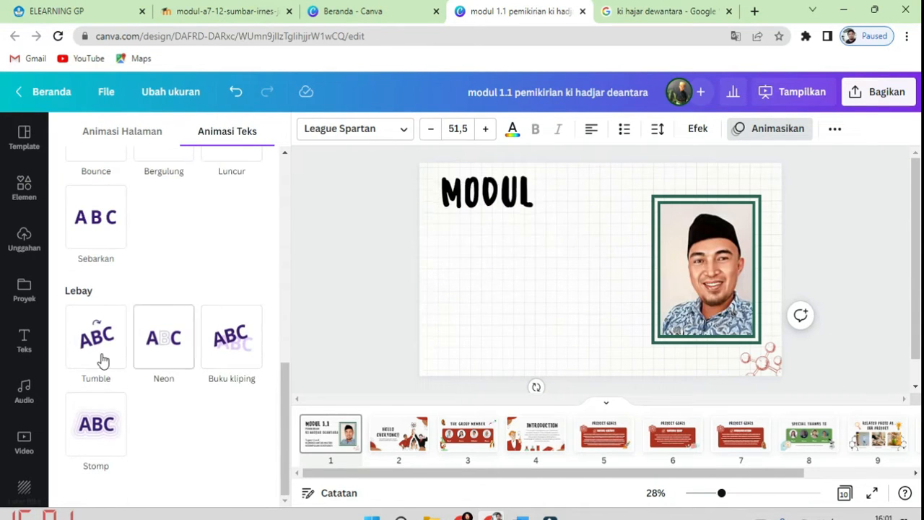
scroll(101, 357, up, 2)
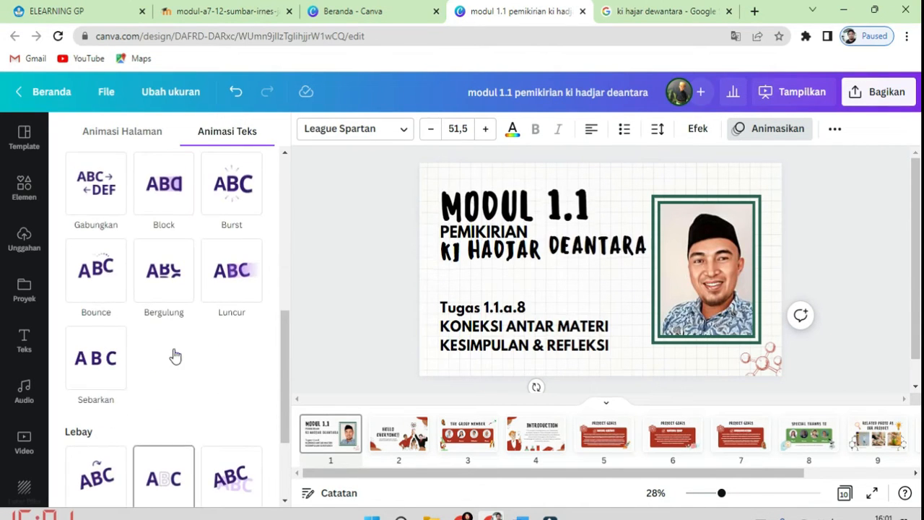
click(103, 270)
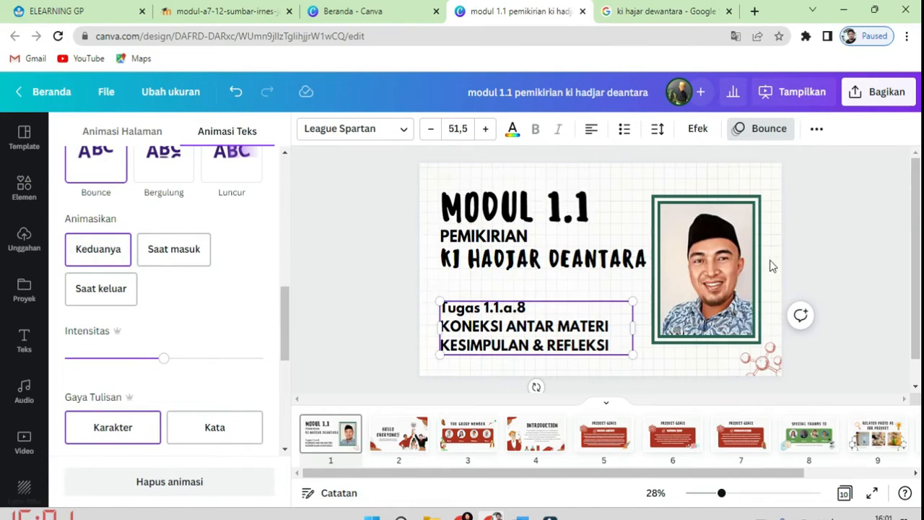
- Try several photo animations on the framed portrait and apply Neon
click(700, 268)
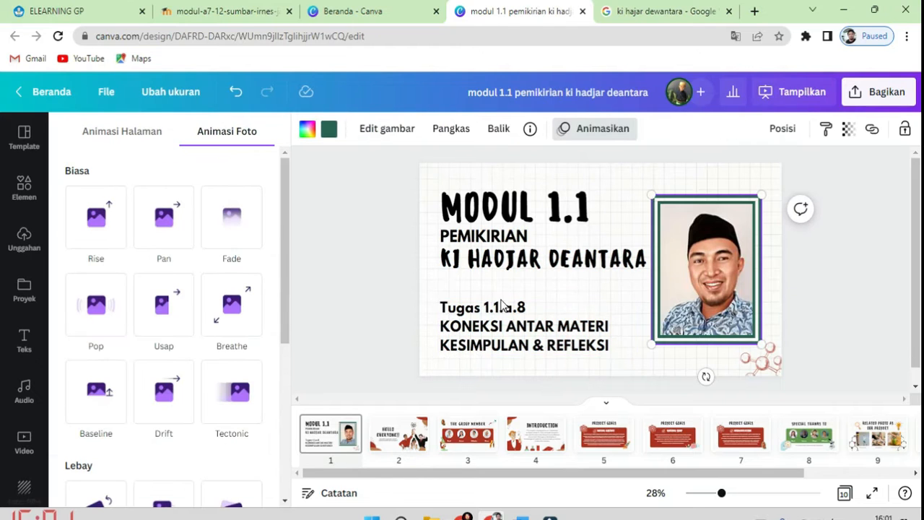
click(232, 229)
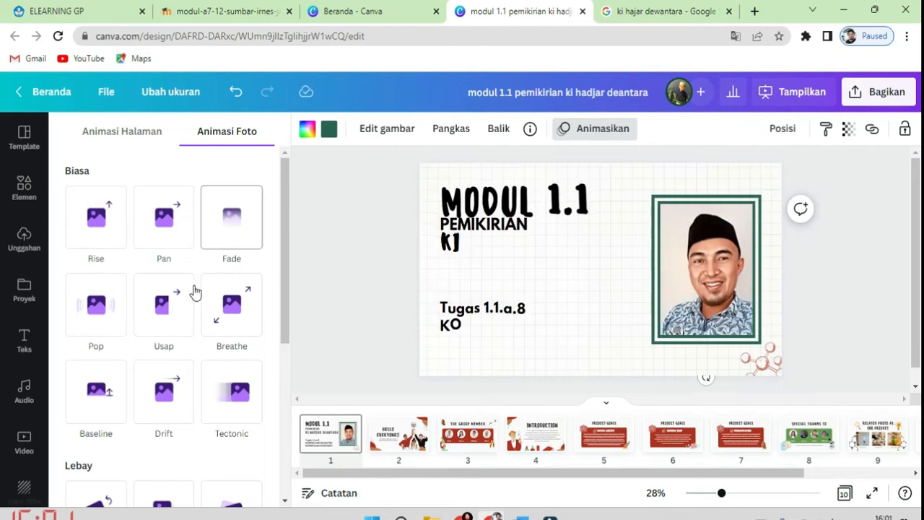
click(181, 309)
click(244, 332)
click(231, 382)
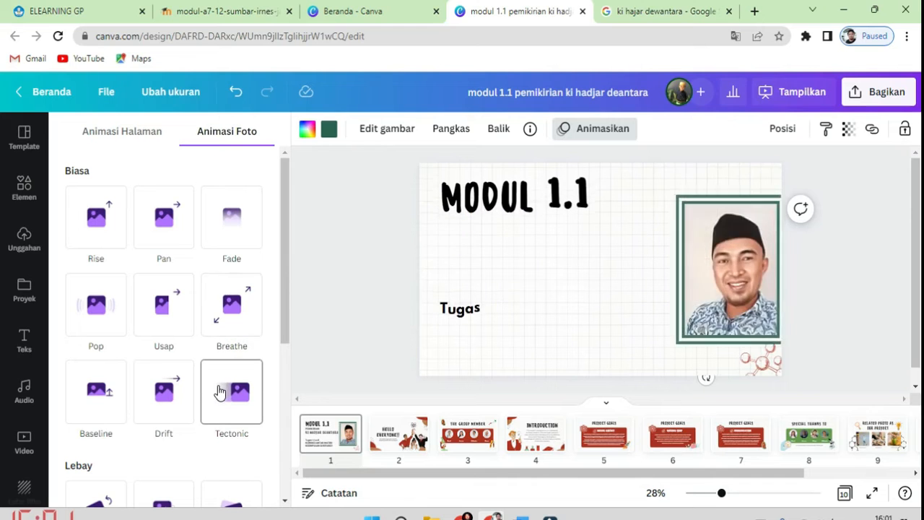
scroll(220, 389, down, 2)
click(230, 392)
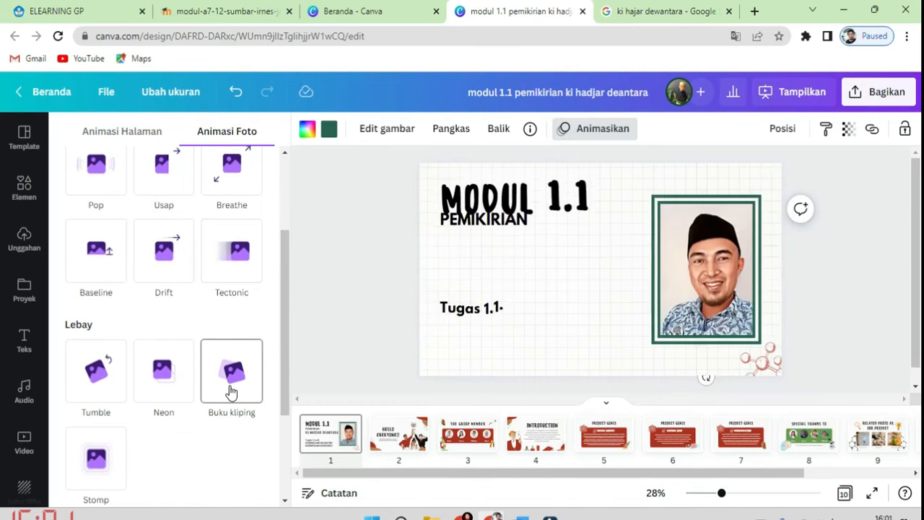
click(187, 390)
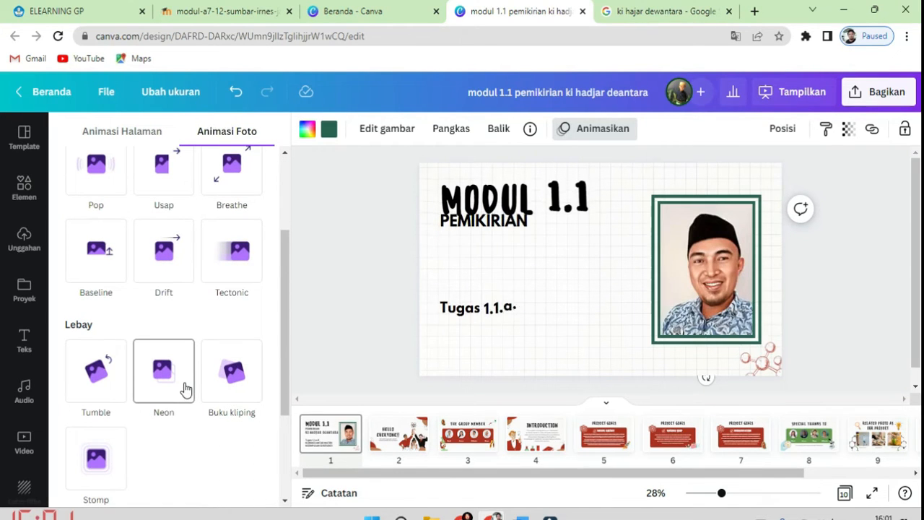
click(355, 332)
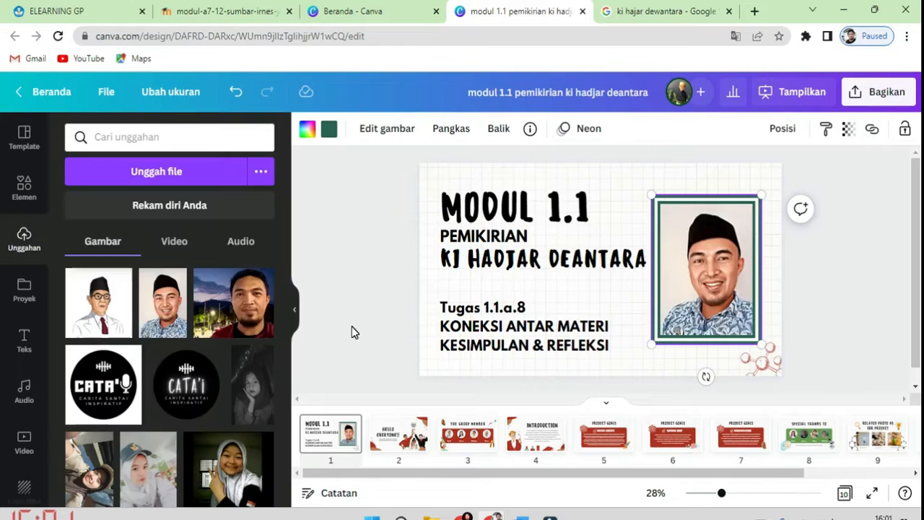
- Open slide 2 and review the greeting and self-introduction paragraphs of the Koneksi Antar Materi document in Word, returning to the Canva presentation
click(396, 448)
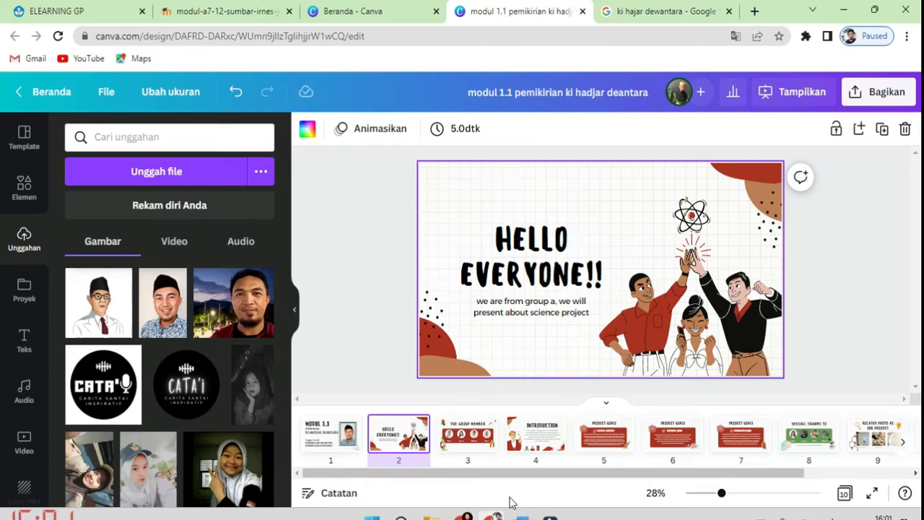
click(521, 517)
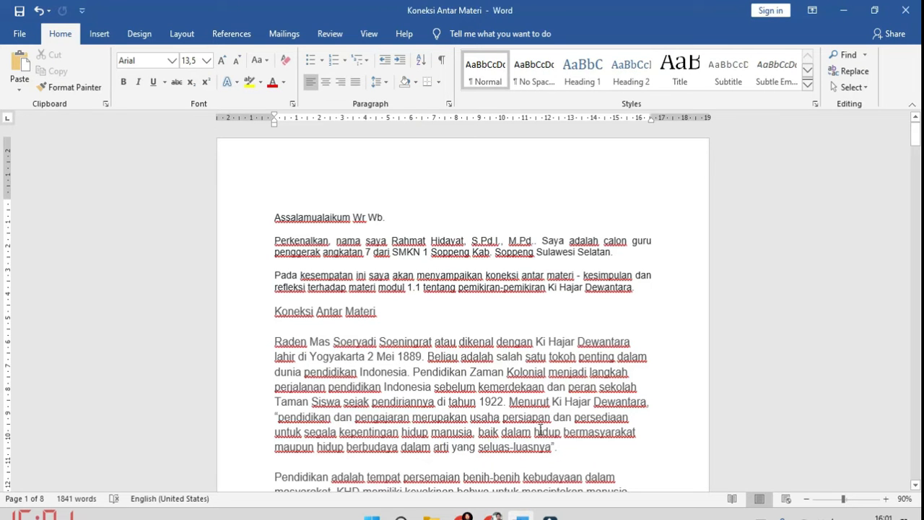
scroll(554, 382, down, 1)
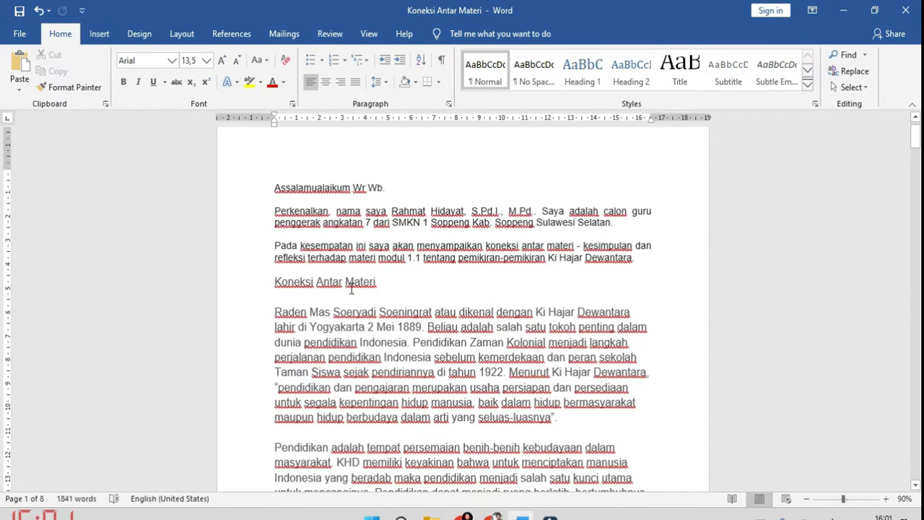
drag(271, 187, 653, 254)
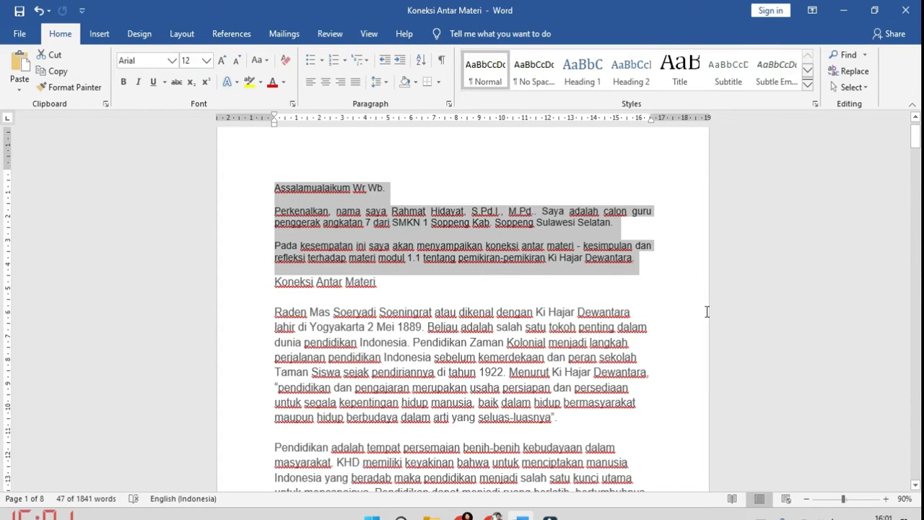
click(311, 208)
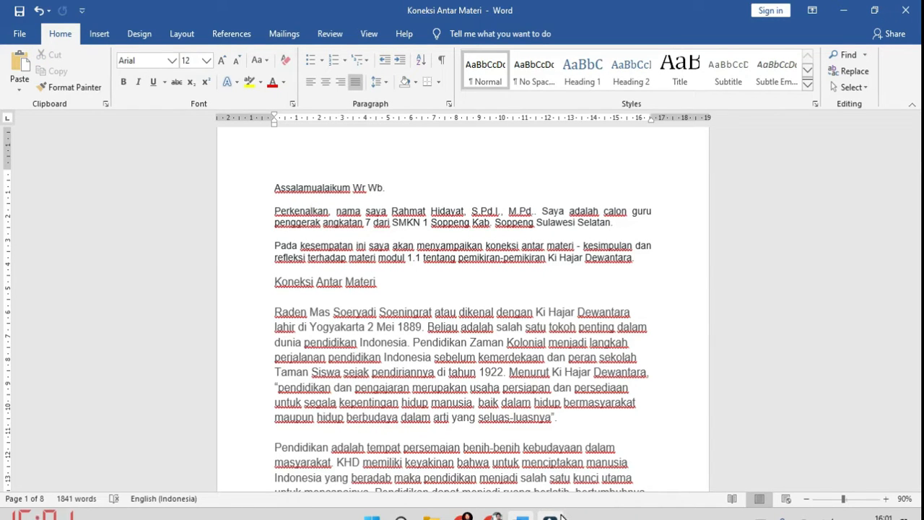
mouse_move(493, 515)
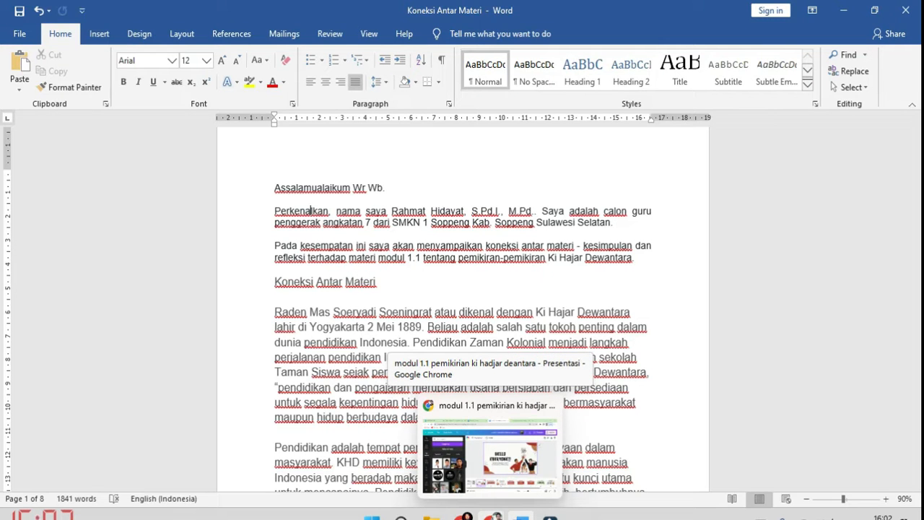
click(520, 418)
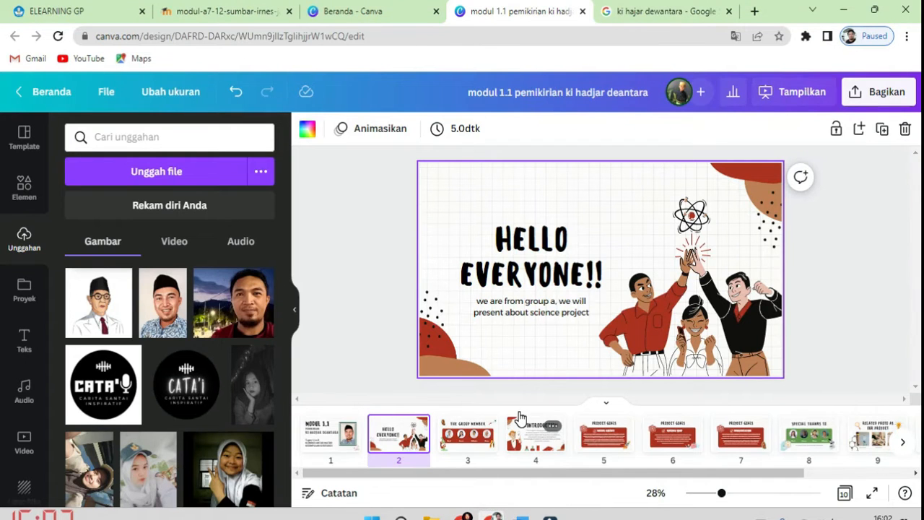
- Move the "HELLO EVERYONE!!" heading and its subtitle up into the upper-left area of slide 2
click(531, 273)
drag(531, 278, 511, 225)
drag(591, 243, 561, 232)
click(544, 301)
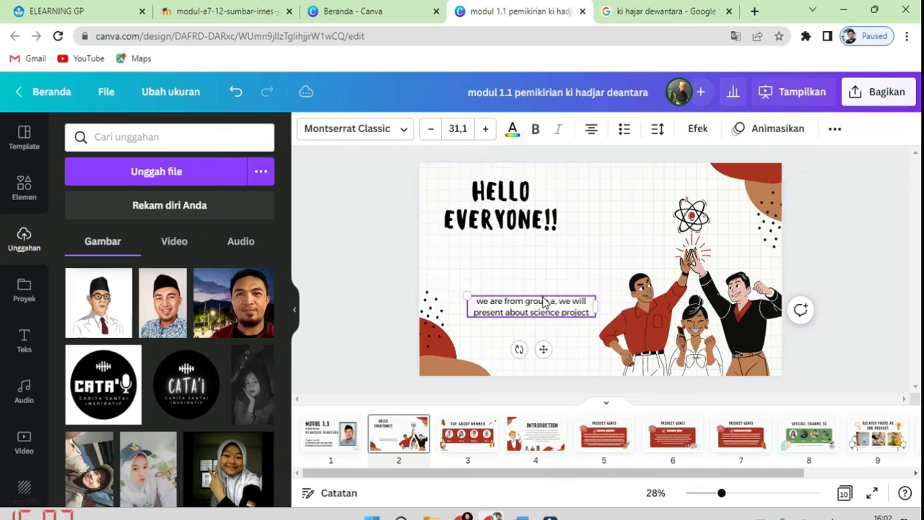
drag(541, 308, 518, 261)
- Delete the three-people illustration from slide 2 and replace the subtitle with the presenter's full name in Archivo Black
click(627, 333)
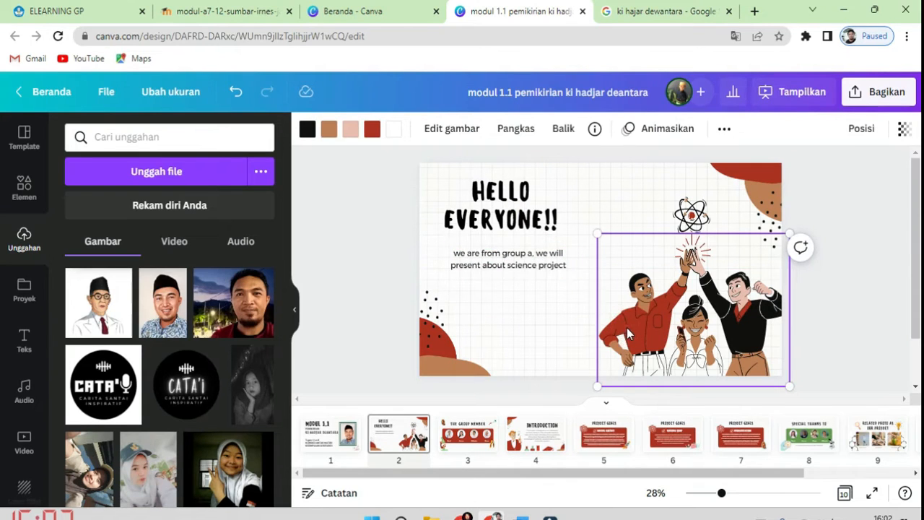
double_click(527, 256)
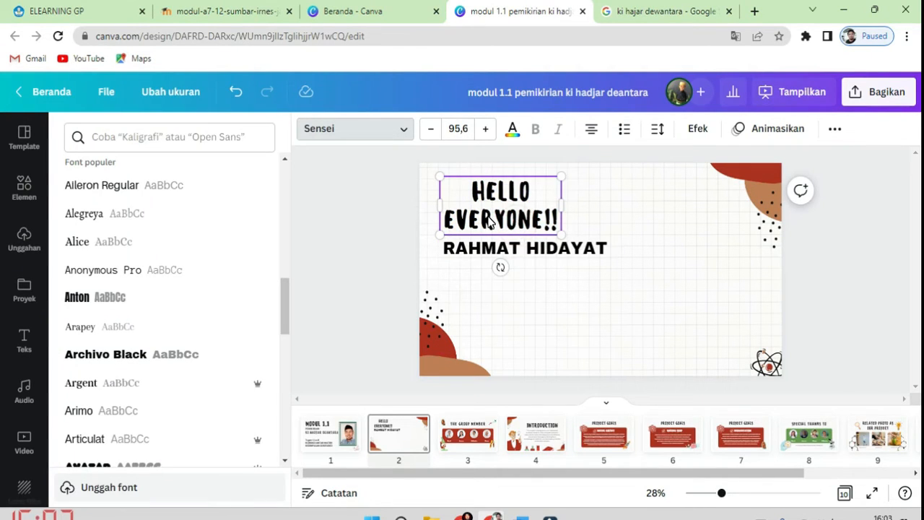
- Color the "HELLO EVERYONE!!" heading with the dark red from the document colors
click(511, 130)
scroll(239, 328, down, 3)
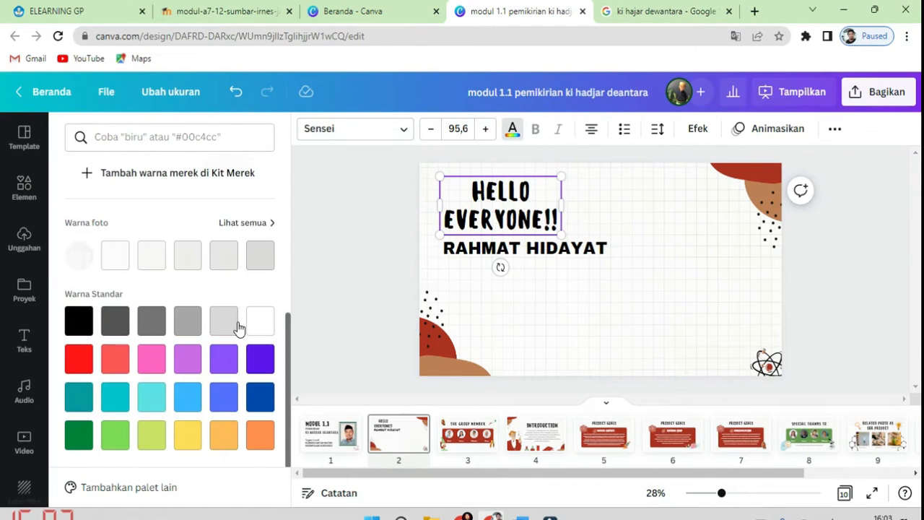
scroll(238, 325, up, 5)
click(116, 278)
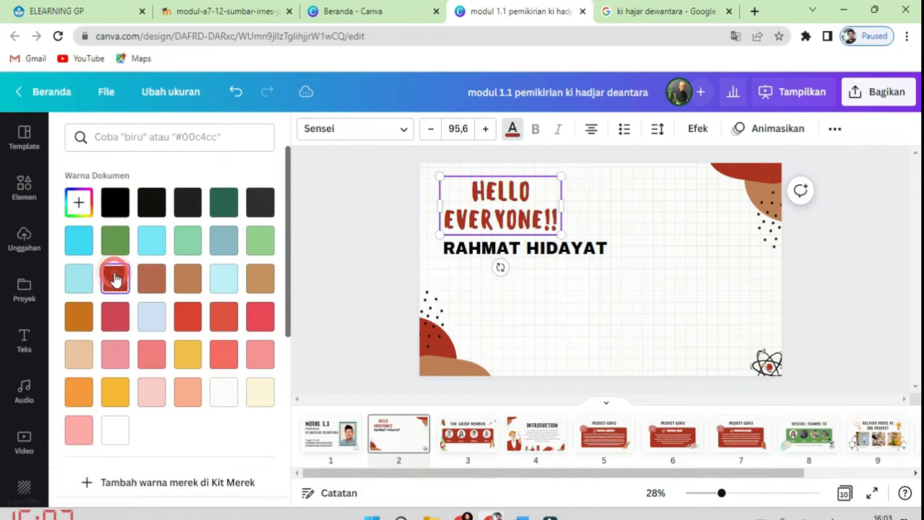
- Duplicate the presenter's name line, place the copy directly below it and change its text to "SMKN 2 SOPPENG"
click(483, 247)
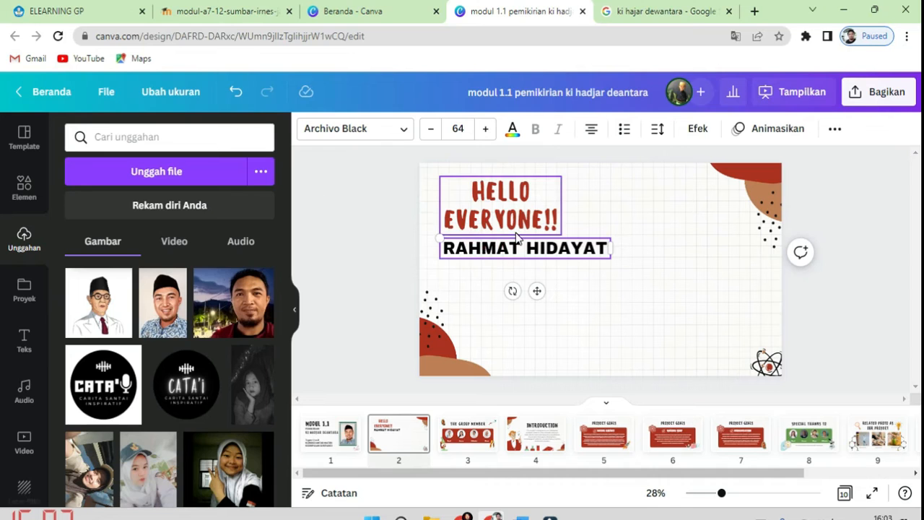
click(581, 268)
click(546, 252)
right_click(548, 253)
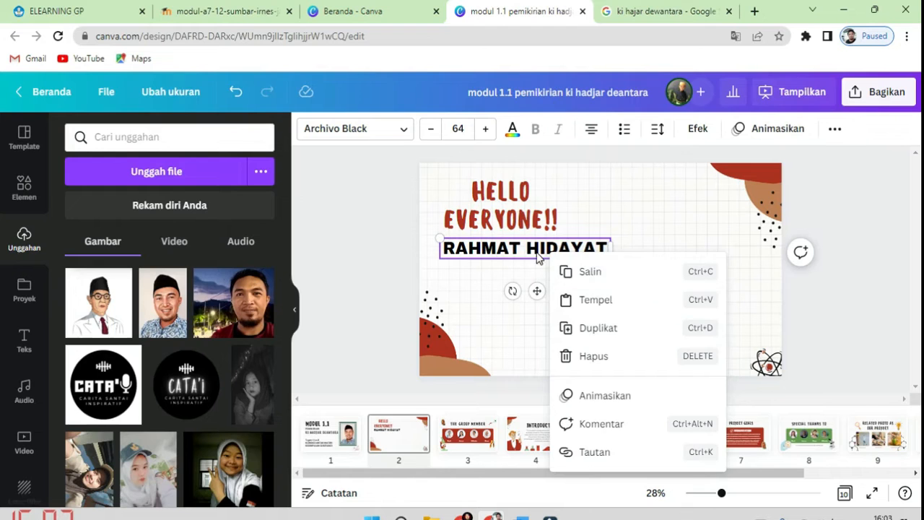
click(607, 329)
drag(540, 294, 543, 318)
click(520, 273)
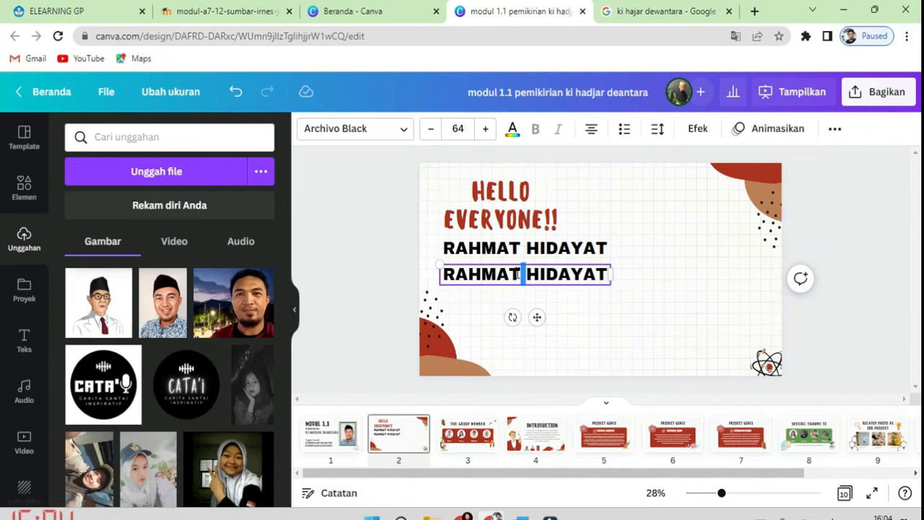
triple_click(517, 273)
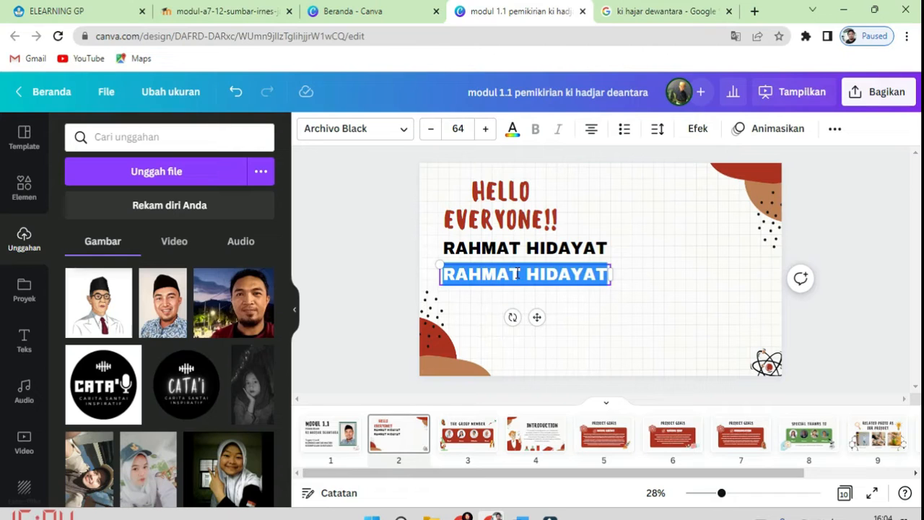
text(SMKN)
text(2 SOPPENG)
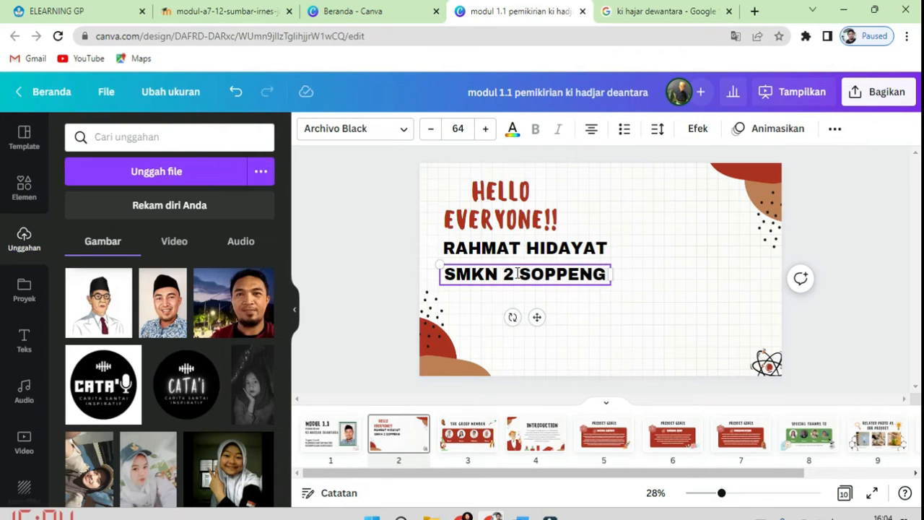
- Left-align the "SMKN 2 SOPPENG" line and the presenter's name line
click(588, 137)
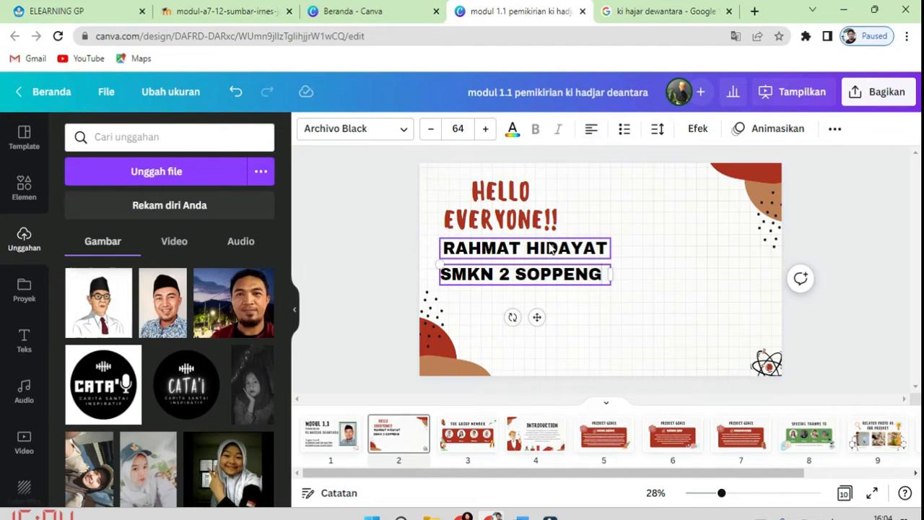
click(524, 247)
click(590, 131)
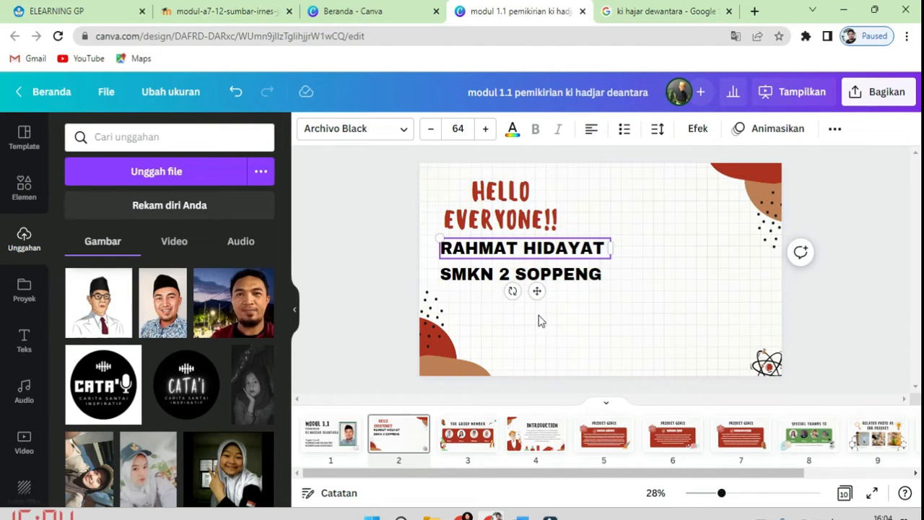
- Duplicate the "SMKN 2 SOPPENG" line and change the copy's text to "ANGKATAN 7"
click(534, 277)
right_click(534, 276)
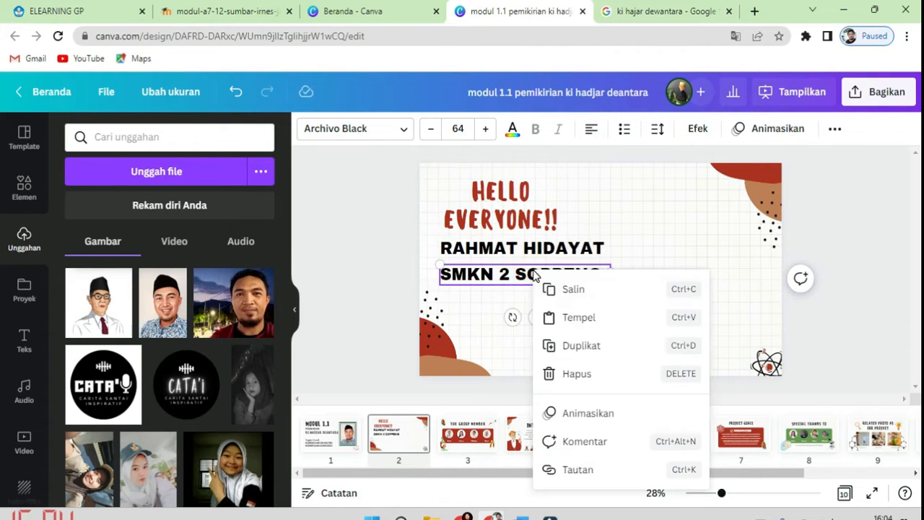
click(578, 346)
double_click(517, 302)
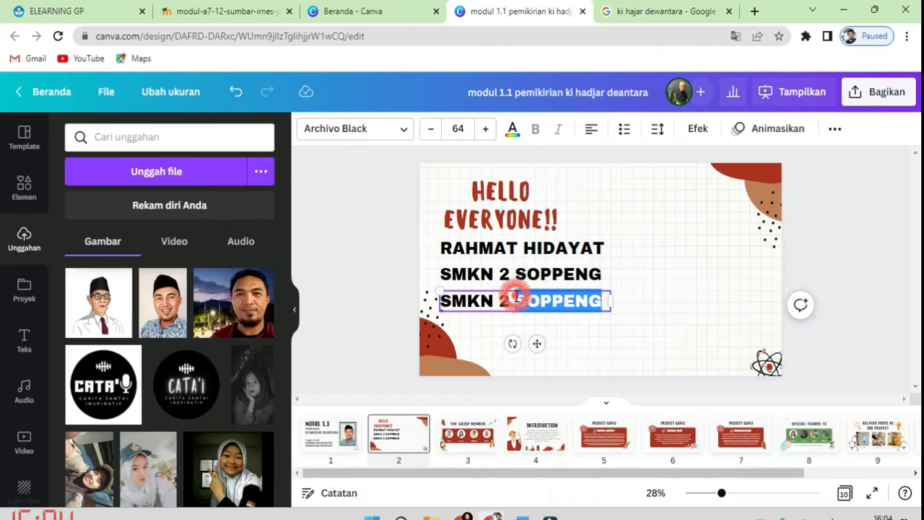
key(ctrl+a)
text(ANGKATAN)
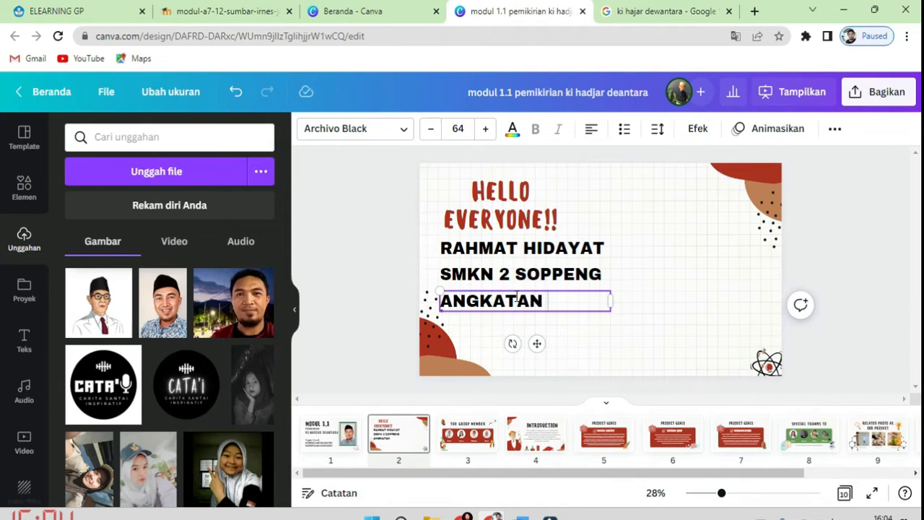
text( 7)
- Stack the school and presenter's name lines tightly above "ANGKATAN 7" and move all three lines lower on the slide
shift+click(478, 276)
key(Down)
key(Down)
key(Down)
key(Down)
key(Down)
key(Down)
key(Down)
key(Down)
key(Down)
key(Down)
key(Down)
key(Down)
key(Down)
key(Down)
key(Down)
key(Down)
key(Down)
key(Down)
key(Down)
key(Down)
key(Down)
key(Down)
key(Down)
key(Down)
key(Down)
key(Down)
key(Down)
key(Down)
key(Down)
key(Down)
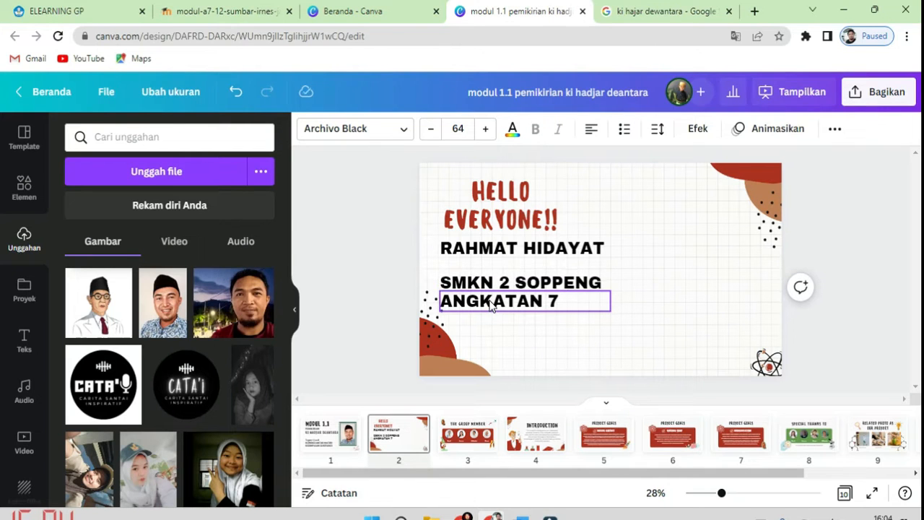
click(516, 249)
drag(536, 290, 536, 306)
click(353, 274)
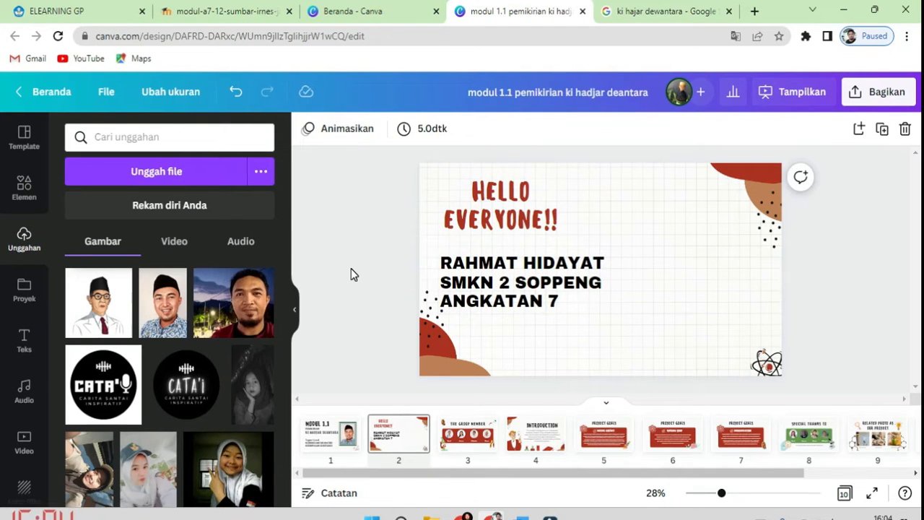
drag(398, 253, 617, 316)
drag(512, 304, 515, 344)
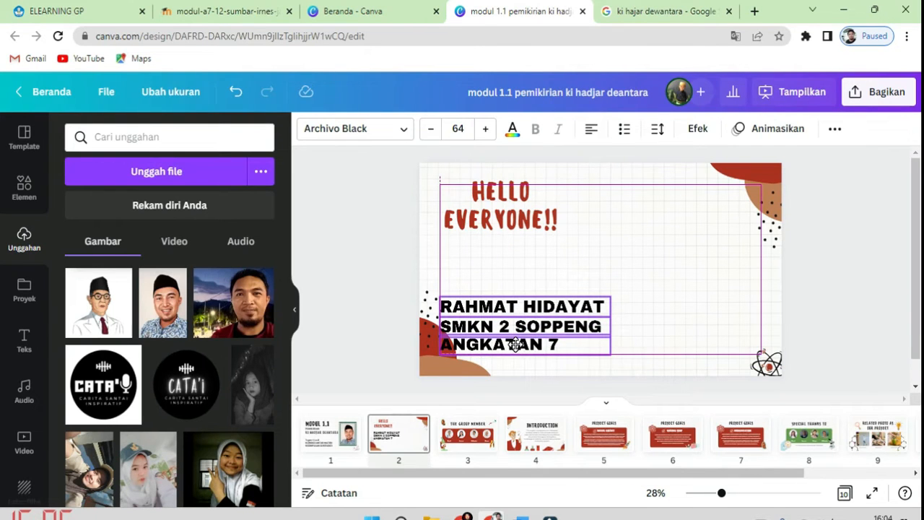
- Move the "HELLO EVERYONE!!" heading down slightly, enlarge it to font size 120 and tilt it to about -11°
drag(491, 217, 491, 229)
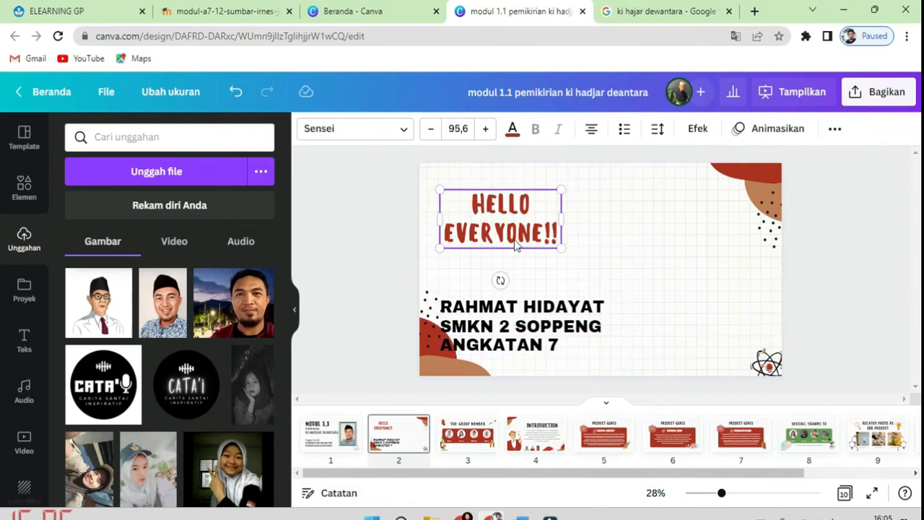
drag(558, 250, 591, 264)
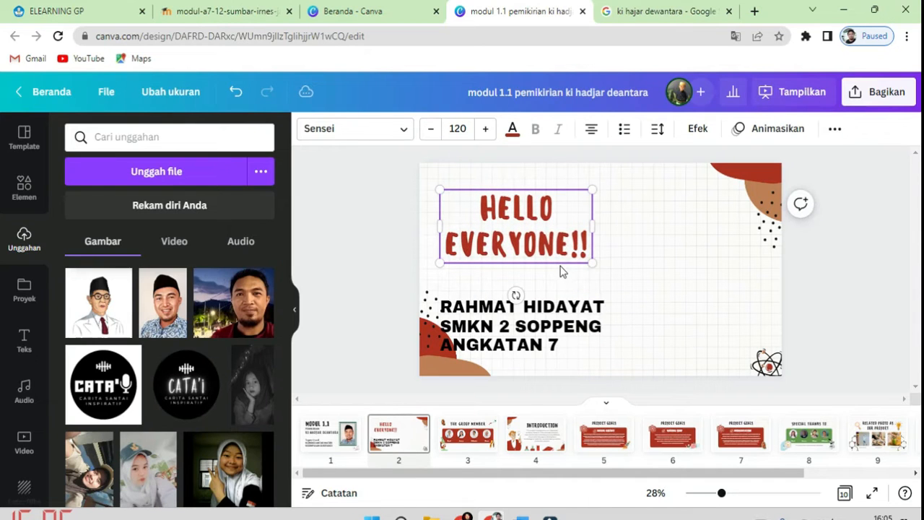
drag(516, 295, 547, 340)
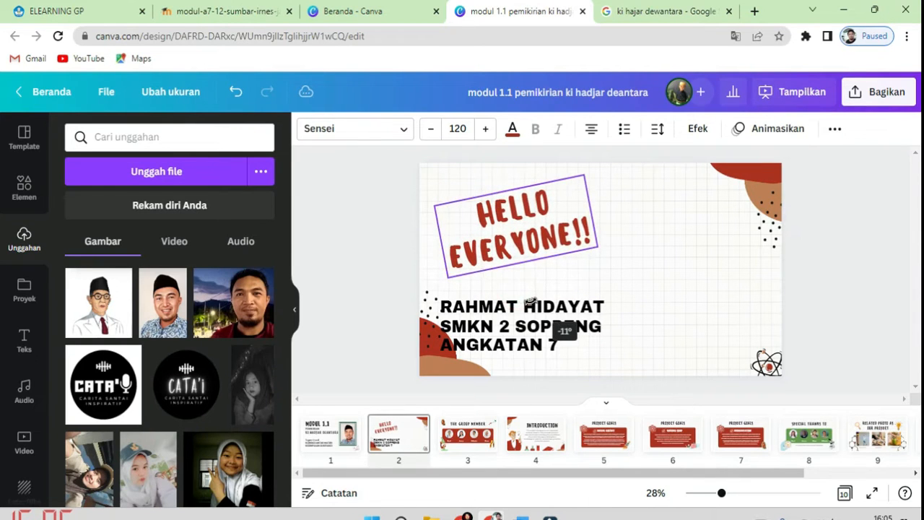
- Bring the three text lines up beneath the tilted heading and shift the lower-left red and brown shapes slightly off the slide's left edge
click(364, 277)
drag(432, 314, 423, 315)
click(398, 304)
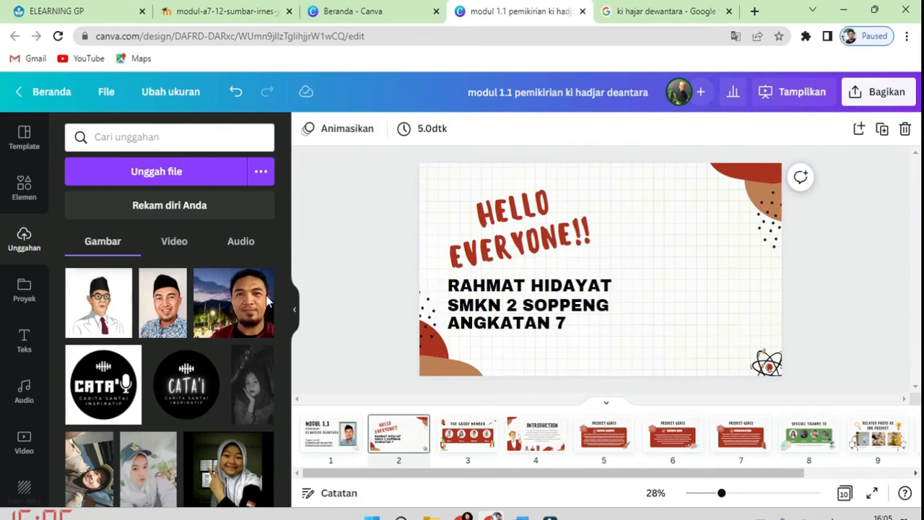
- Add the uploaded portrait of the man in the black cap and enlarge it to full slide height along the slide's right edge
click(25, 235)
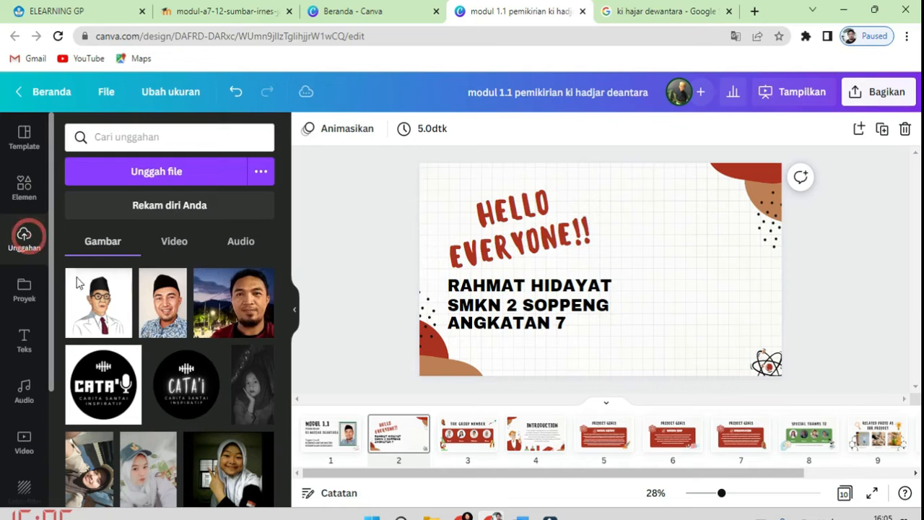
click(157, 318)
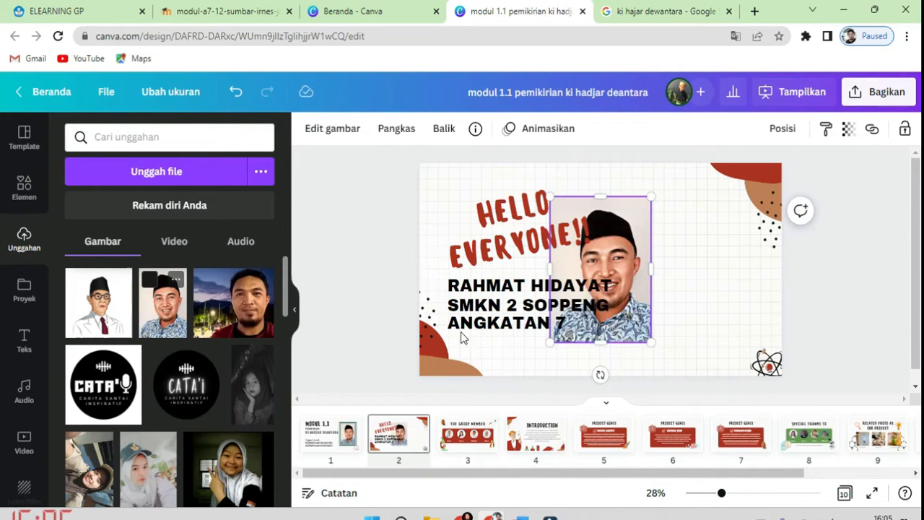
drag(652, 295, 694, 276)
drag(693, 325, 743, 366)
drag(672, 303, 725, 304)
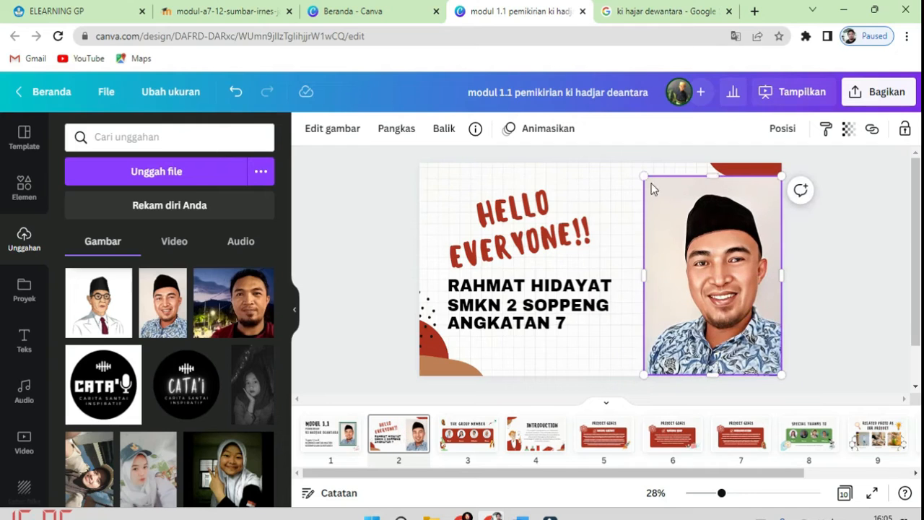
drag(645, 179, 635, 164)
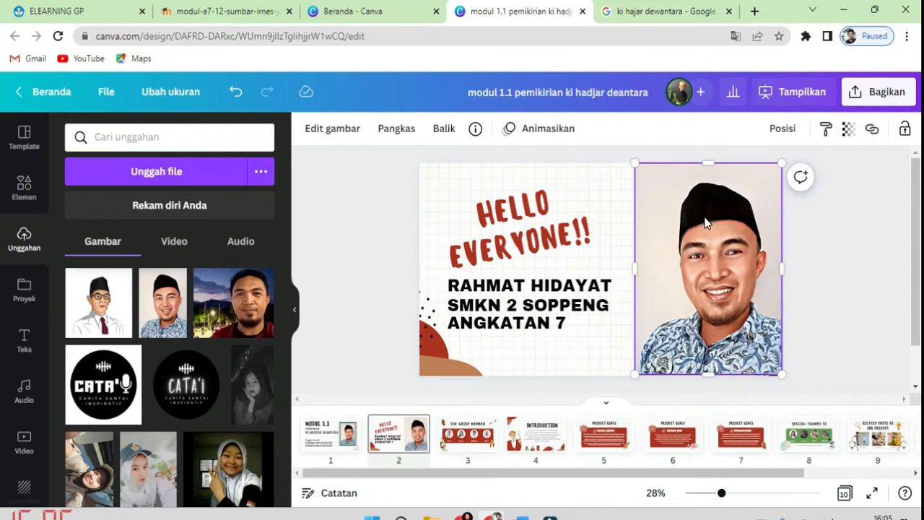
click(836, 348)
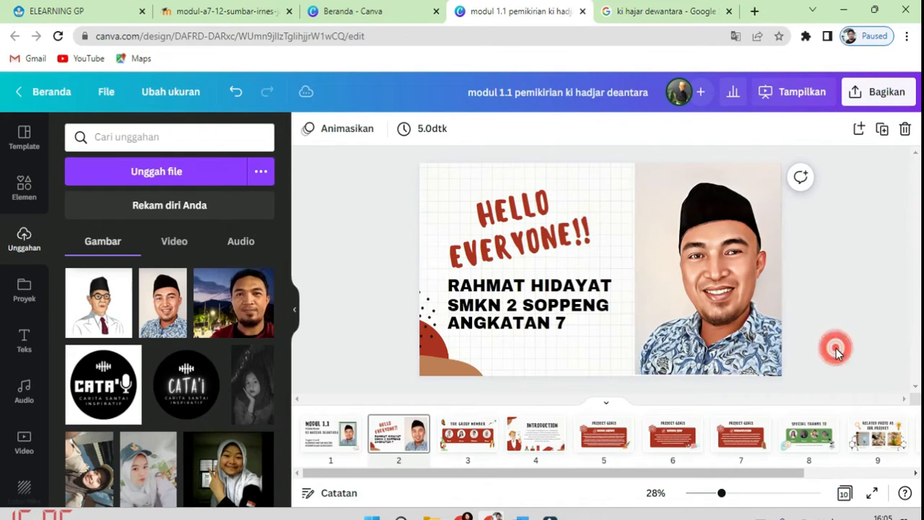
click(737, 282)
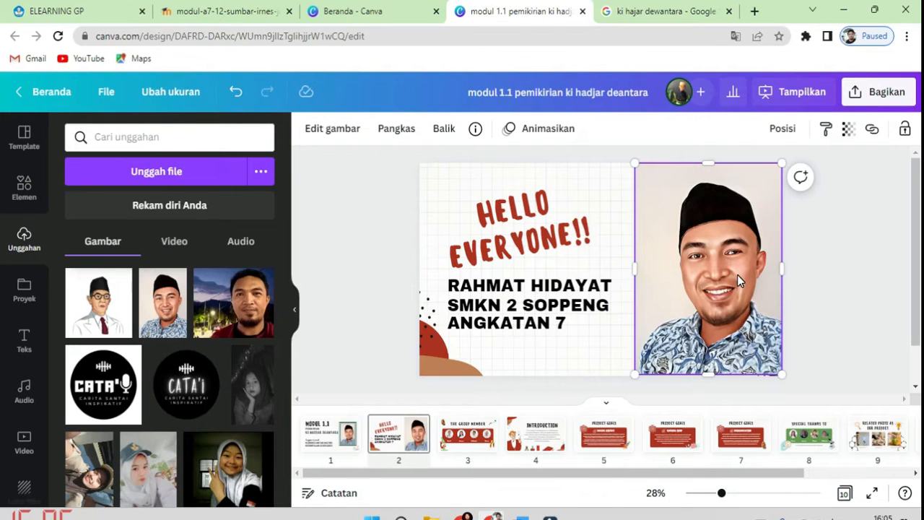
- Remove the background from the portrait of the man in the black cap on slide 2
click(343, 131)
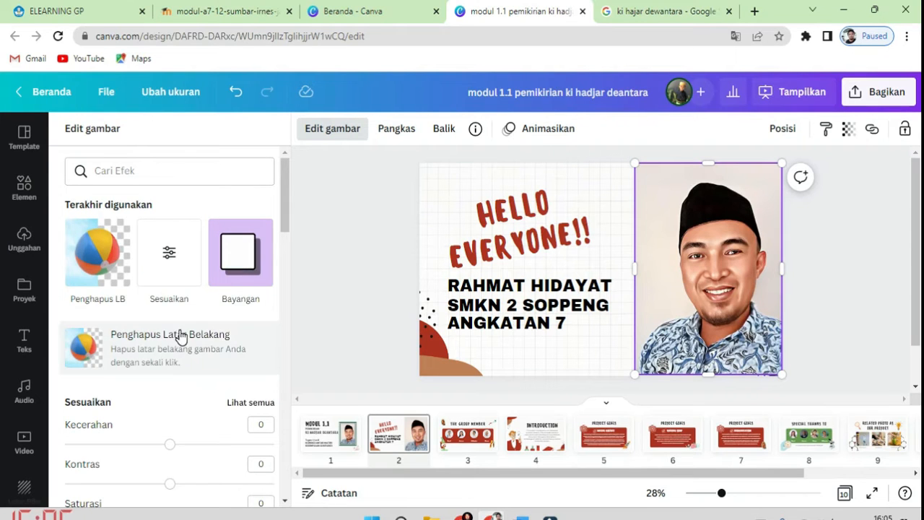
scroll(200, 351, down, 5)
scroll(202, 368, down, 4)
scroll(200, 375, up, 9)
click(190, 358)
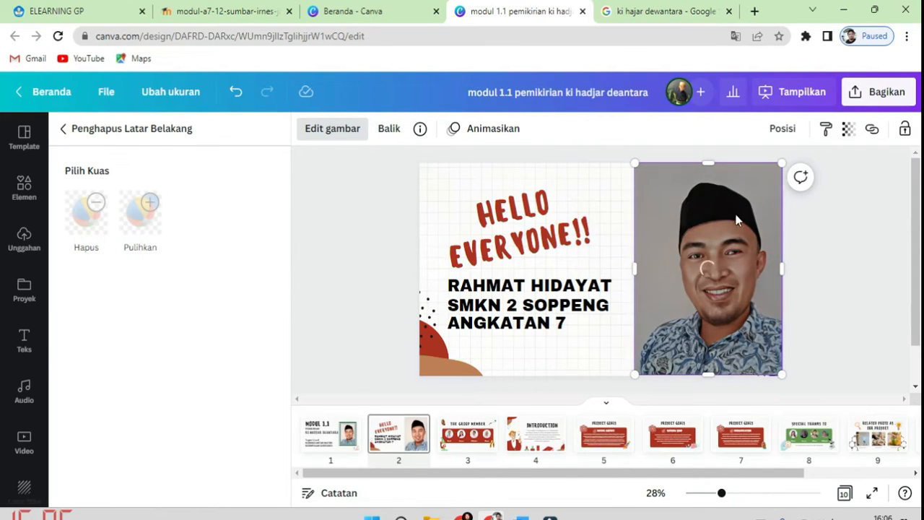
click(789, 316)
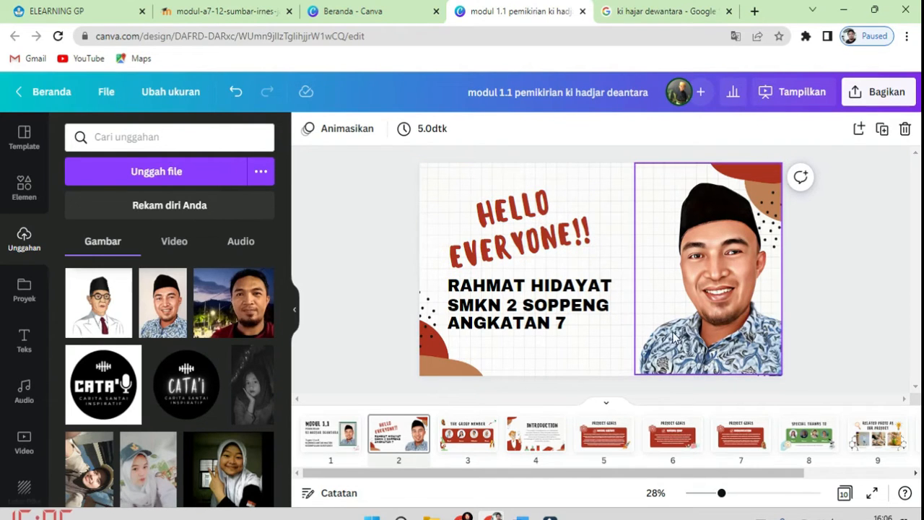
- Apply the Burst text animation to the presenter's name line below the heading
click(522, 232)
click(771, 132)
scroll(246, 303, down, 5)
click(529, 286)
scroll(246, 289, up, 1)
click(228, 260)
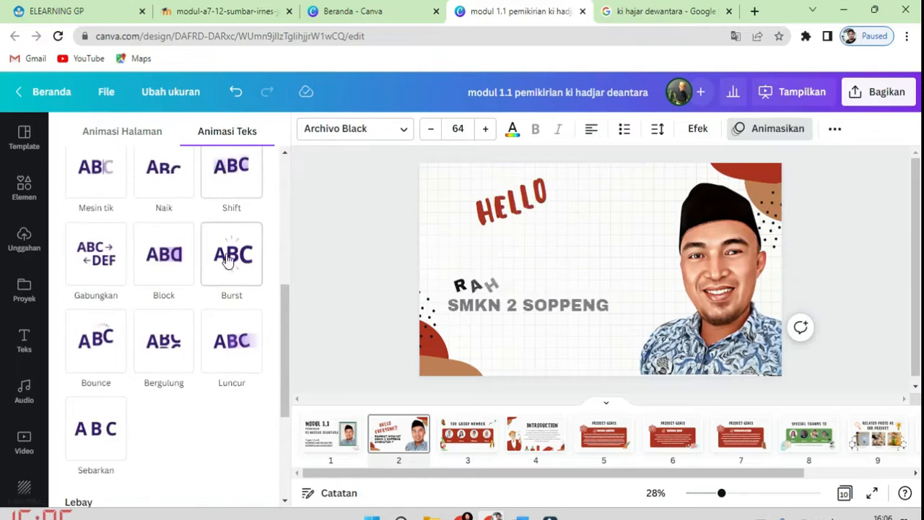
click(361, 258)
- Color the presenter's name, school and "ANGKATAN 7" lines dark red
click(529, 286)
shift+click(529, 305)
shift+click(513, 323)
click(512, 129)
click(116, 276)
- Color the "HELLO EVERYONE!!" heading black and the presenter's name line slate blue
click(521, 231)
click(114, 203)
click(259, 332)
click(367, 304)
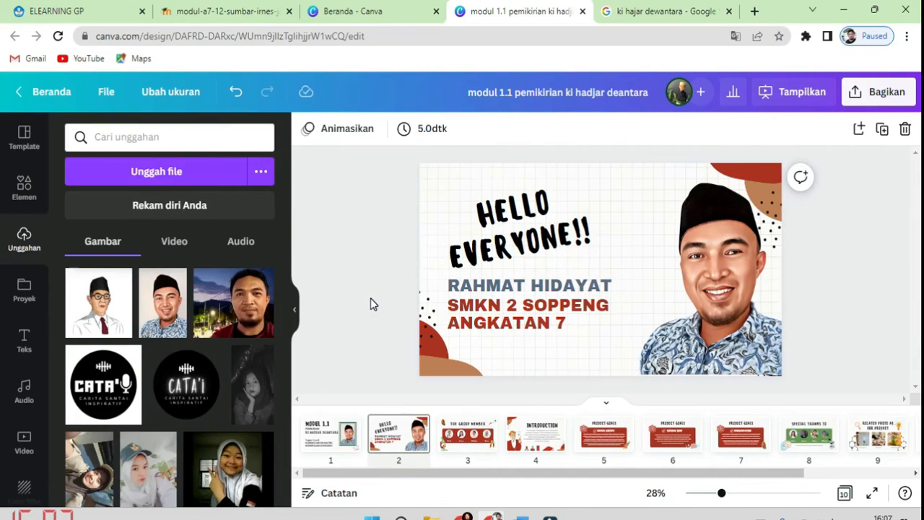
- Open slide 3, switch to the Koneksi Antar Materi document in Word and highlight its opening paragraph on Ki Hajar Dewantara
click(472, 442)
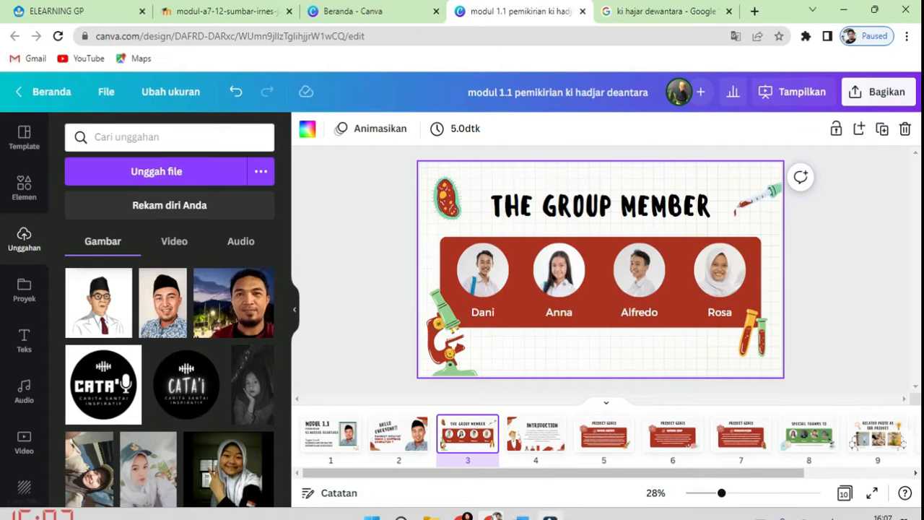
click(521, 516)
scroll(503, 320, down, 2)
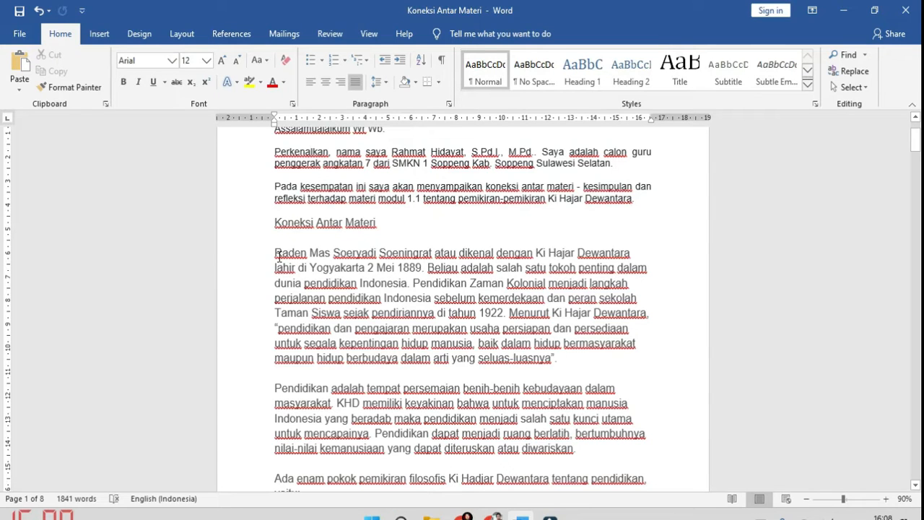
drag(278, 256, 563, 359)
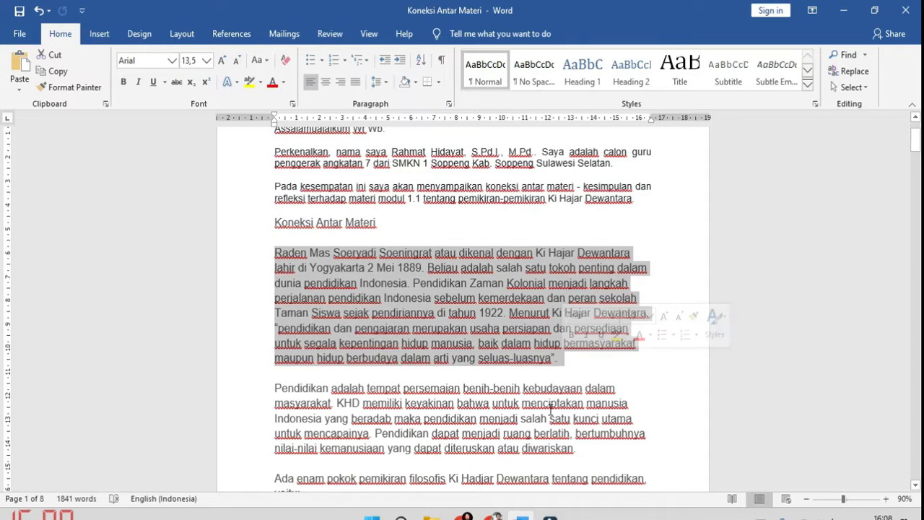
- Switch back to Canva and delete the "THE GROUP MEMBER" slide
key(alt+Tab)
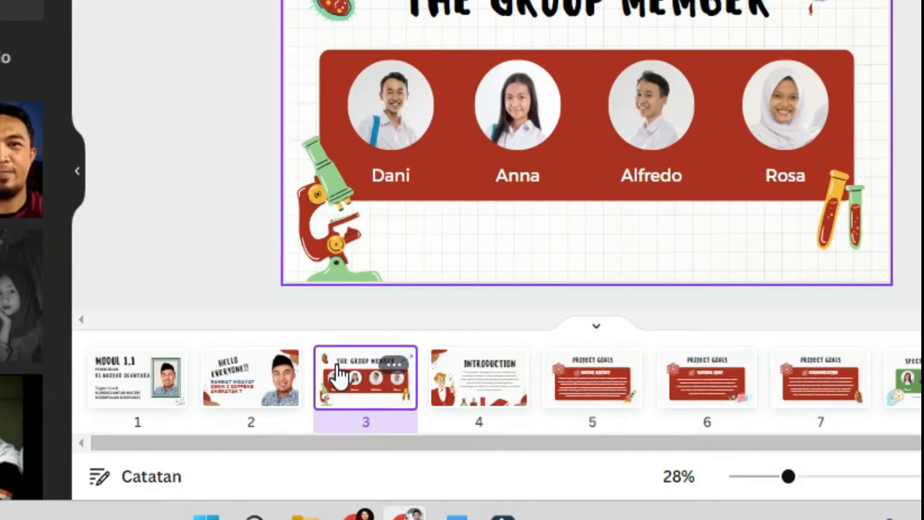
click(394, 369)
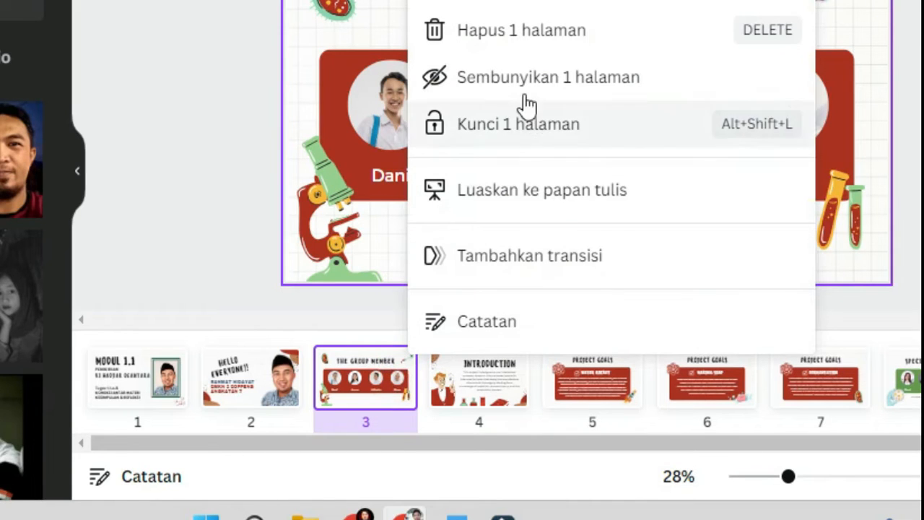
click(520, 50)
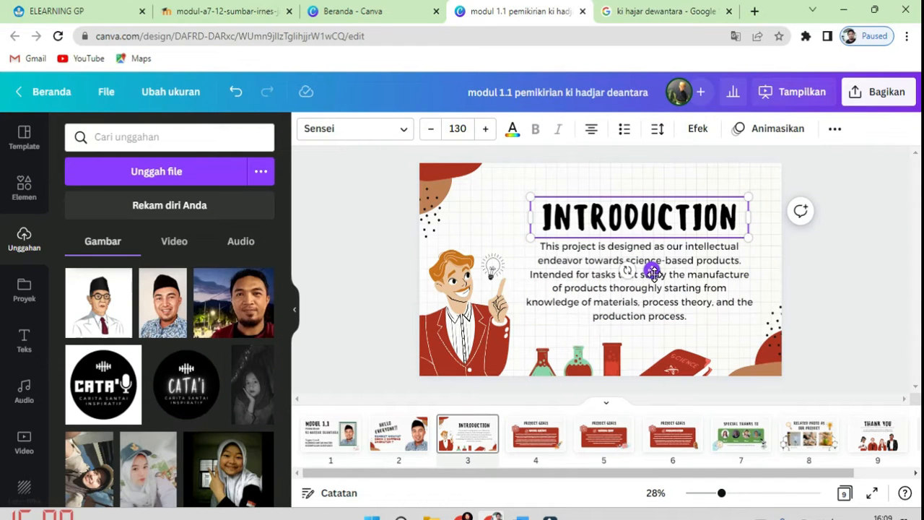
- Move the "INTRODUCTION" heading up and slightly right on slide 3 and replace its text with "KONEKSI ANTAR MATERI"
drag(653, 275, 663, 238)
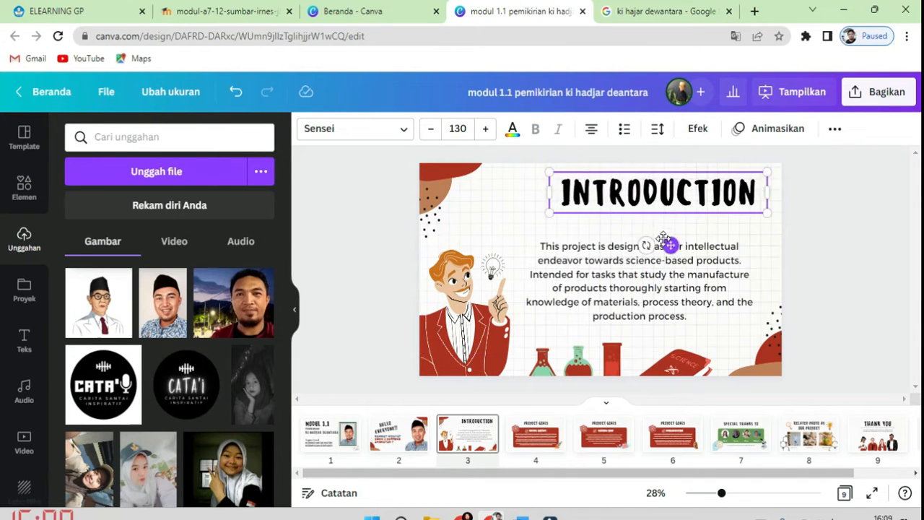
double_click(645, 196)
text(KONEKSI ANTAR MATERI)
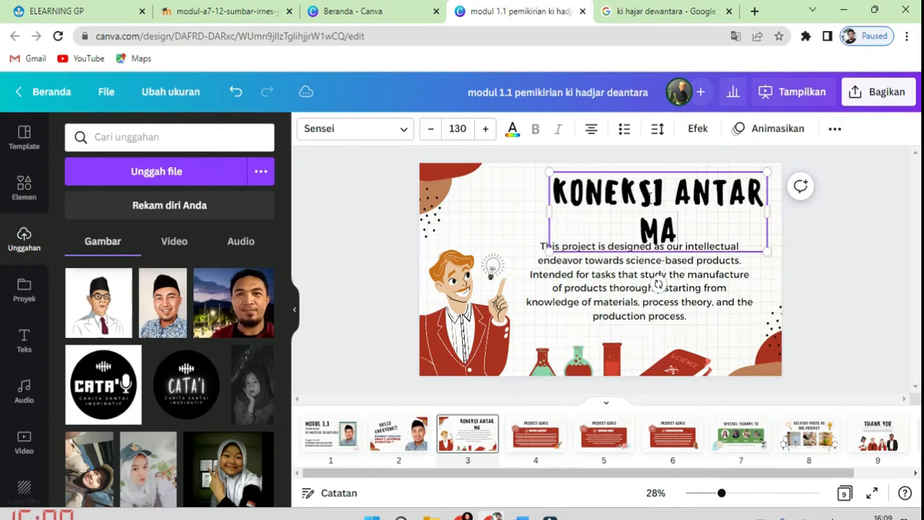
- Set the "KONEKSI ANTAR MATERI" heading to font size 80 and align it right
click(525, 196)
click(574, 205)
click(457, 130)
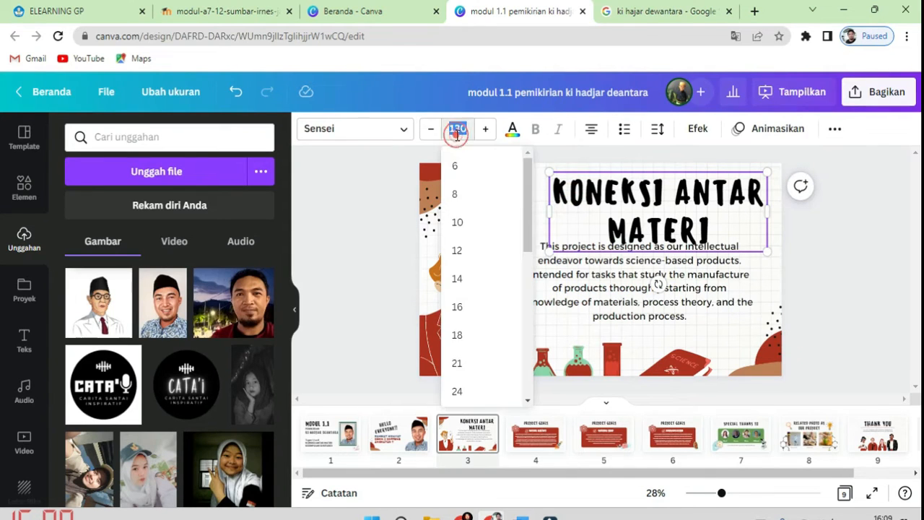
scroll(474, 332, down, 3)
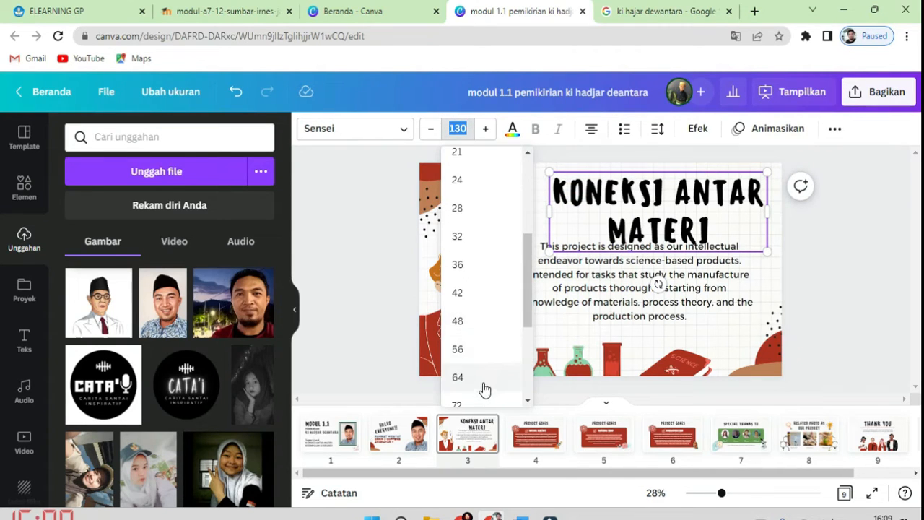
scroll(487, 346, down, 1)
click(488, 318)
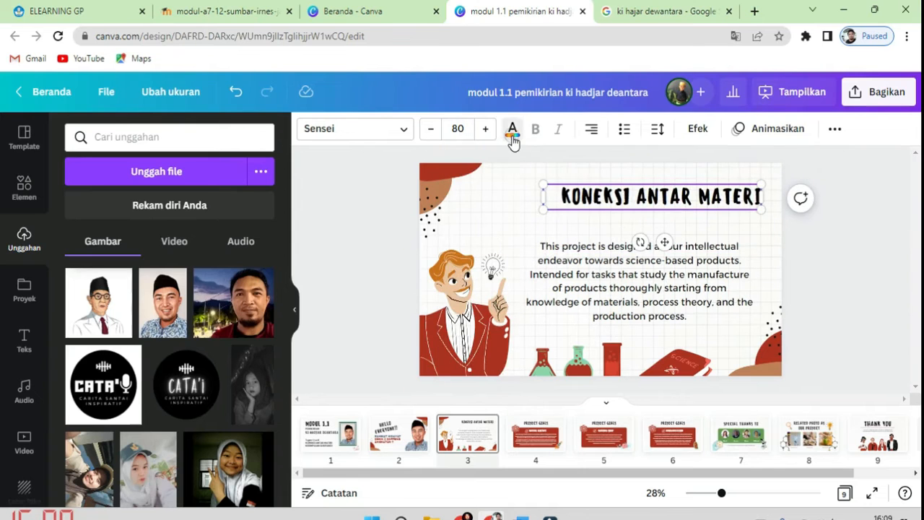
- Color the "KONEKSI ANTAR MATERI" heading dark red
click(512, 129)
click(115, 278)
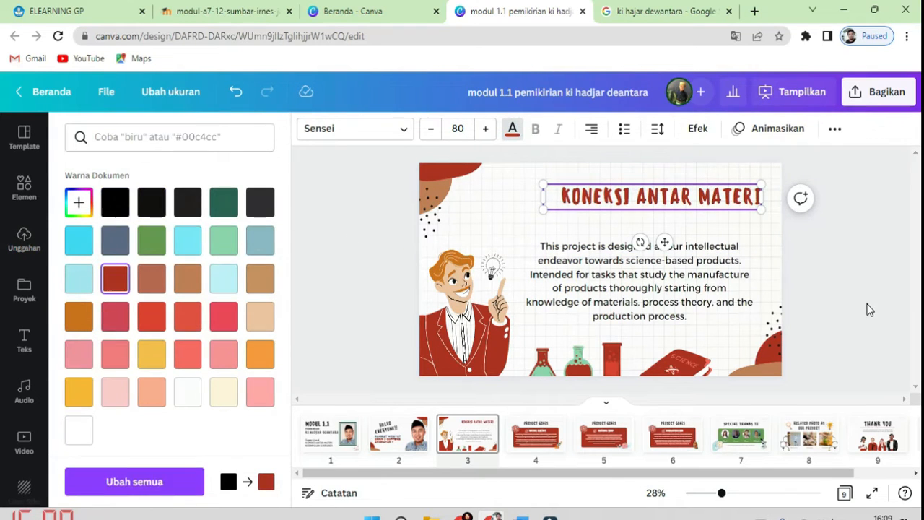
click(868, 309)
click(869, 309)
- Move the body paragraph up beneath the "KONEKSI ANTAR MATERI" heading and align it right
click(673, 284)
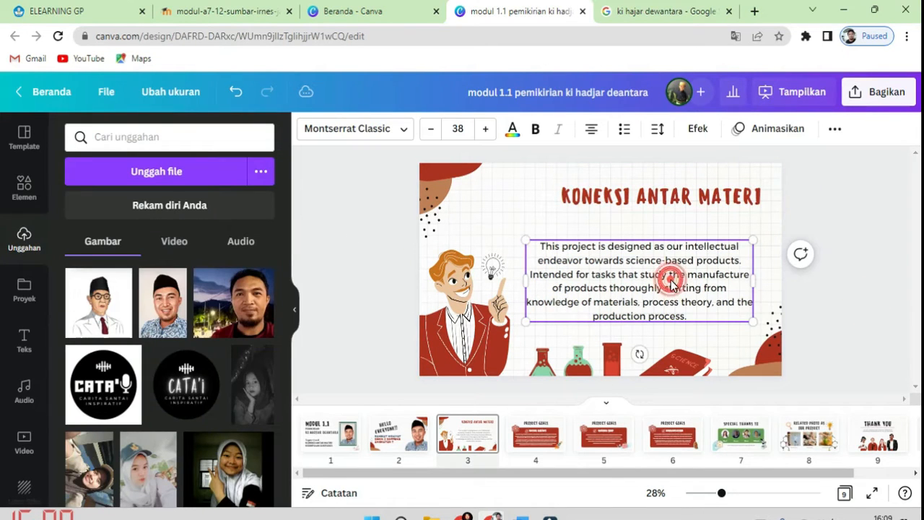
drag(673, 278, 673, 262)
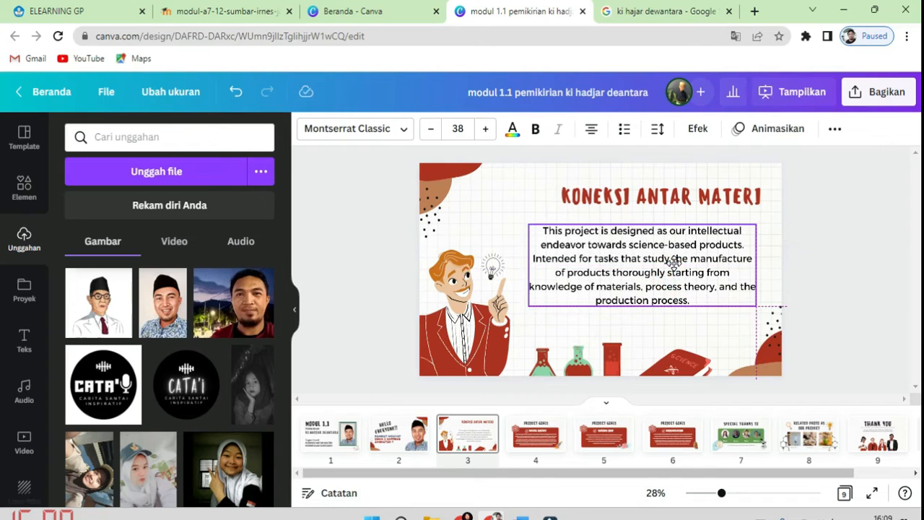
click(593, 130)
click(592, 132)
click(592, 132)
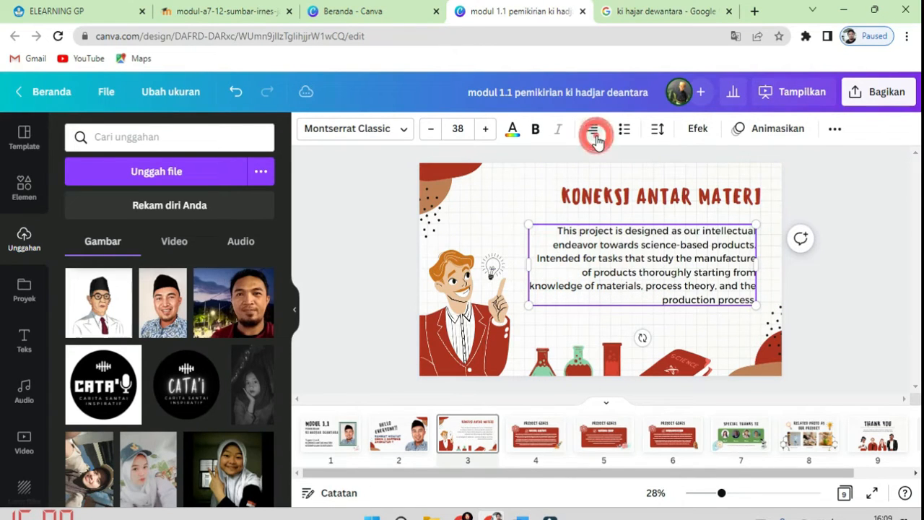
click(861, 330)
click(725, 287)
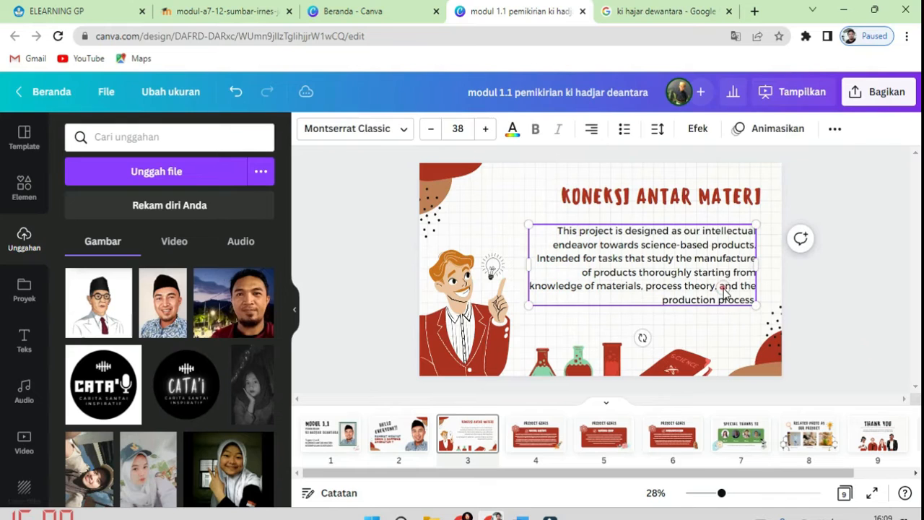
- Switch to the Word document and copy the opening sentence introducing Raden Mas Soeryadi Soeningrat and his birthplace and date
key(alt+Tab)
triple_click(393, 301)
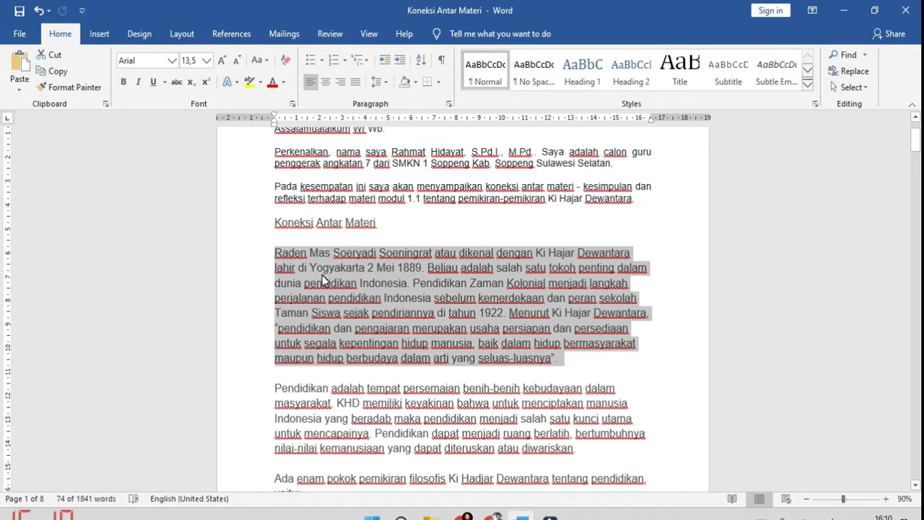
click(296, 254)
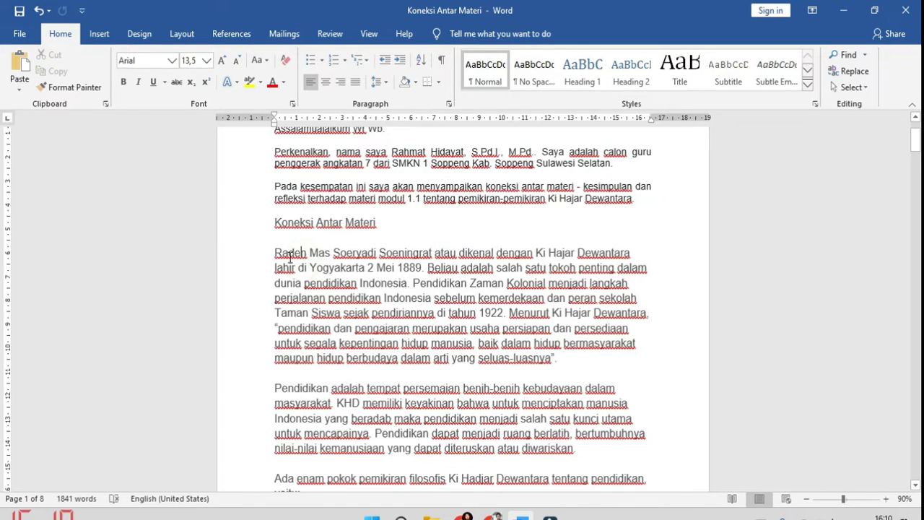
drag(277, 252, 425, 267)
key(ctrl+c)
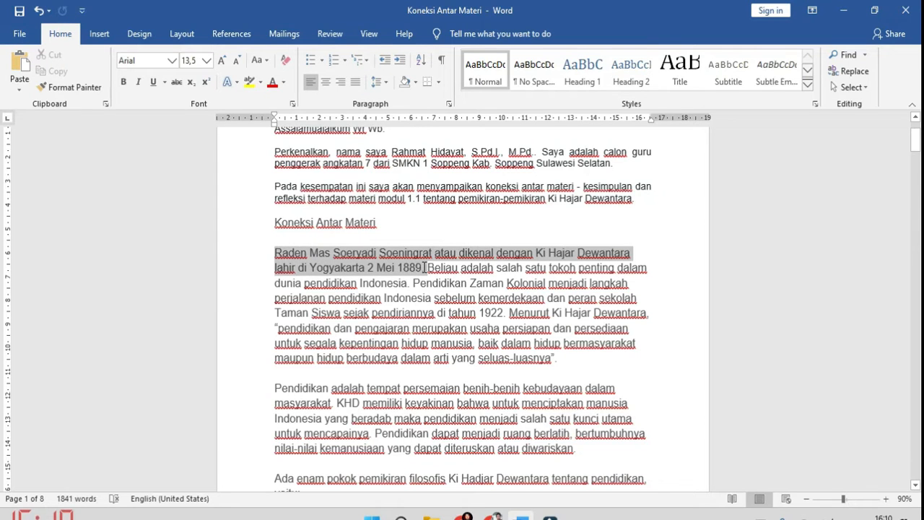
drag(425, 267, 426, 269)
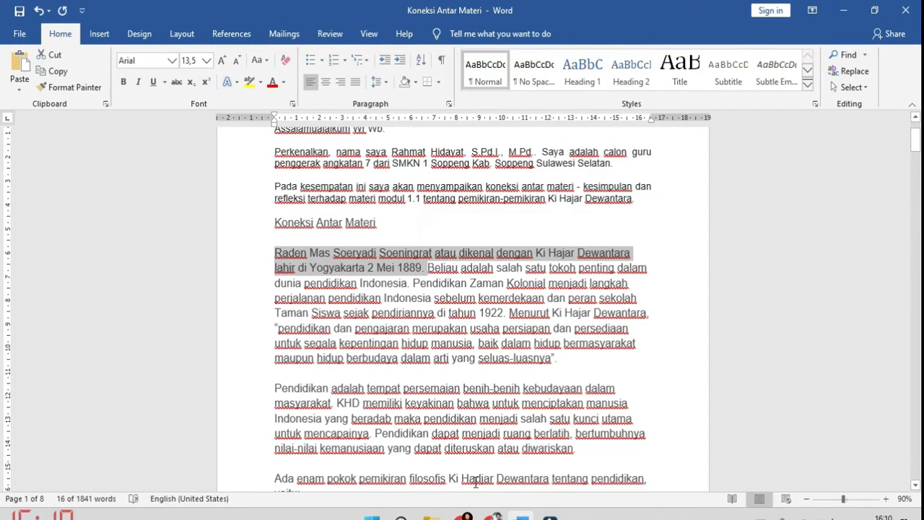
- Switch back to Canva and replace slide 3's whole body paragraph with the copied sentence
click(494, 517)
double_click(607, 234)
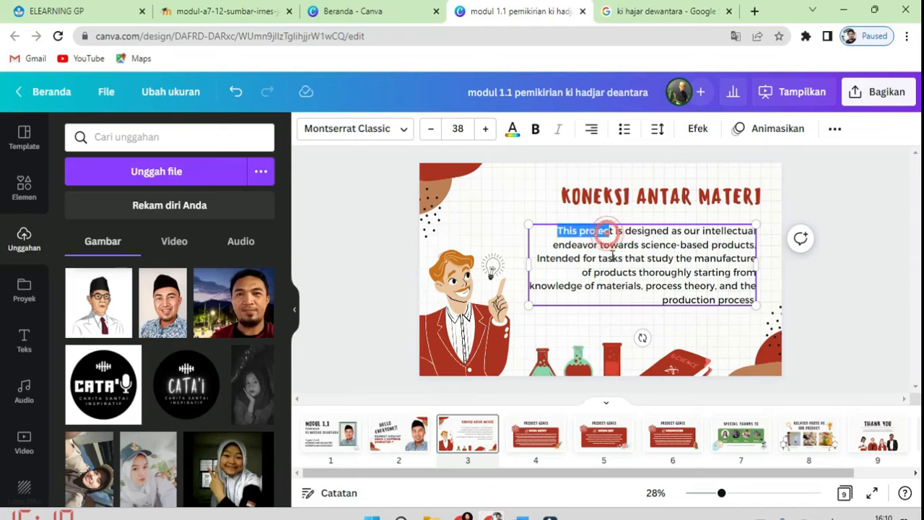
key(ctrl+a)
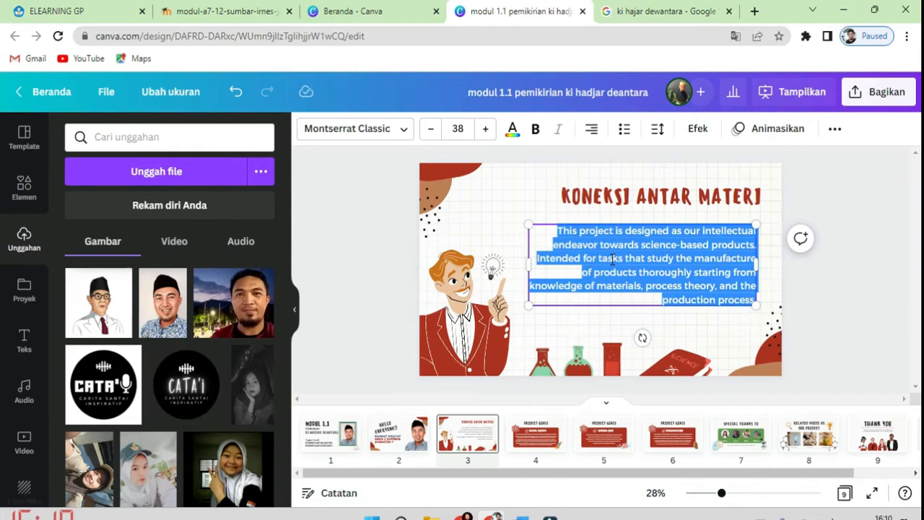
key(ctrl+v)
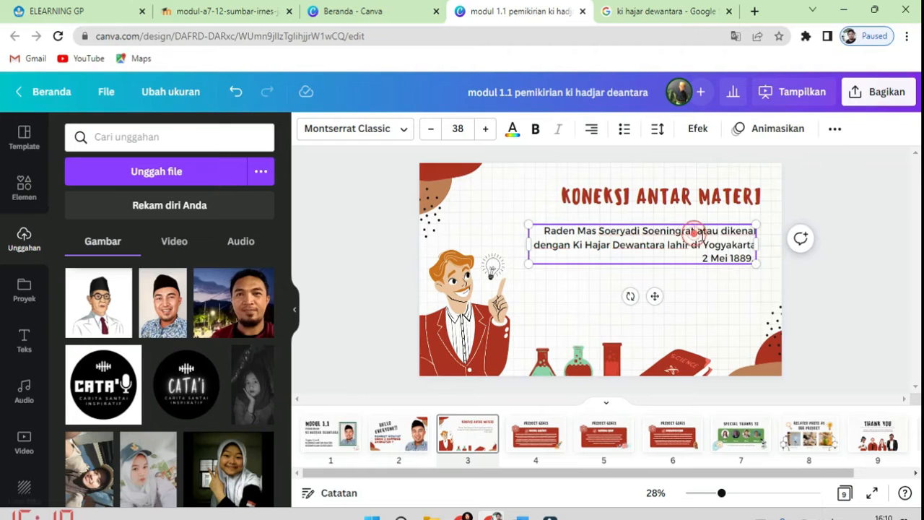
- Delete "atau dikenal dengan" from the body text and start a new line before "Ki Hajar Dewantara"
key(BackSpace)
key(BackSpace)
key(BackSpace)
key(BackSpace)
key(BackSpace)
key(BackSpace)
key(BackSpace)
key(BackSpace)
key(BackSpace)
key(BackSpace)
key(BackSpace)
key(BackSpace)
key(BackSpace)
key(BackSpace)
key(BackSpace)
key(BackSpace)
key(BackSpace)
key(BackSpace)
key(BackSpace)
key(BackSpace)
key(Return)
- Change the font of the "Raden Mas Soeryadi Soeningrat" line to Archivo Black
drag(604, 231, 757, 231)
click(355, 128)
scroll(169, 318, down, 5)
click(106, 354)
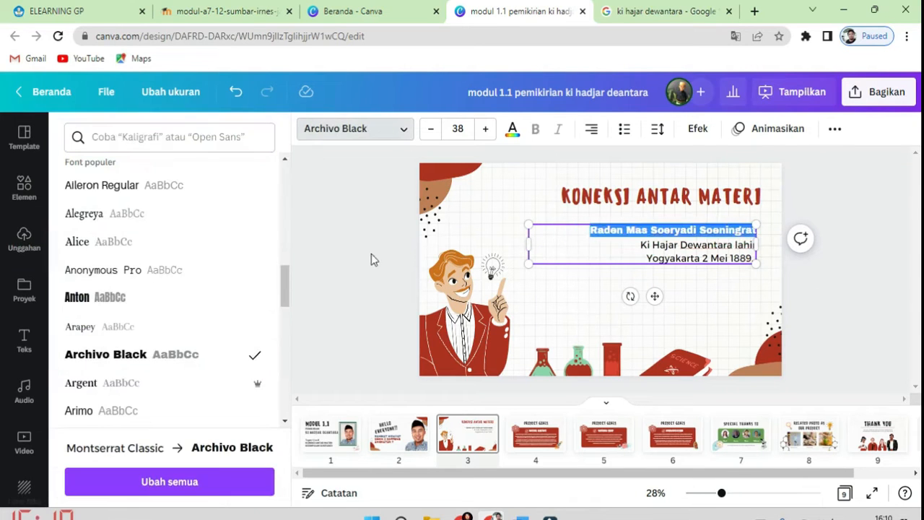
- Delete the word "lahir" after "Ki Hajar Dewantara", leaving the name alone on its line
drag(641, 248, 756, 250)
key(BackSpace)
key(BackSpace)
key(BackSpace)
key(BackSpace)
key(BackSpace)
- Change the "Ki Hajar Dewantara" line to a bold all-capitals font and enlarge it slightly
drag(659, 249, 755, 248)
click(356, 128)
scroll(207, 361, down, 15)
click(98, 285)
click(486, 130)
- Enlarge the birthplace and date line slightly and move the three-line text block lower on the slide
drag(647, 273, 751, 272)
click(491, 134)
click(494, 135)
click(830, 288)
click(721, 238)
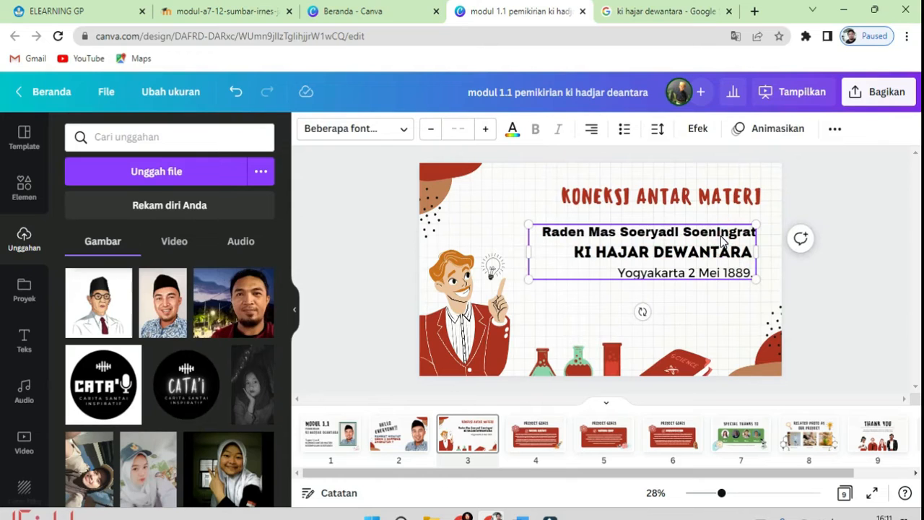
drag(691, 262, 693, 272)
click(832, 323)
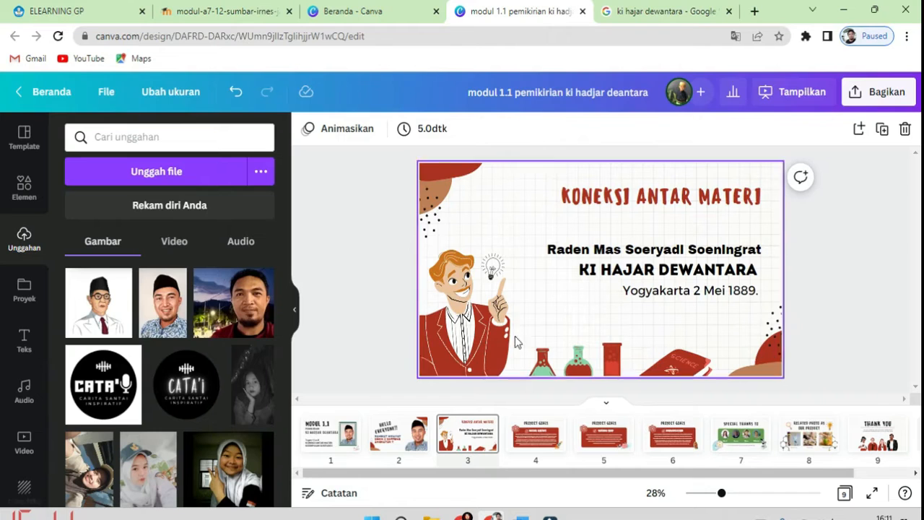
- Delete the illustration of the red-suited man with the light bulb from slide 3
click(468, 312)
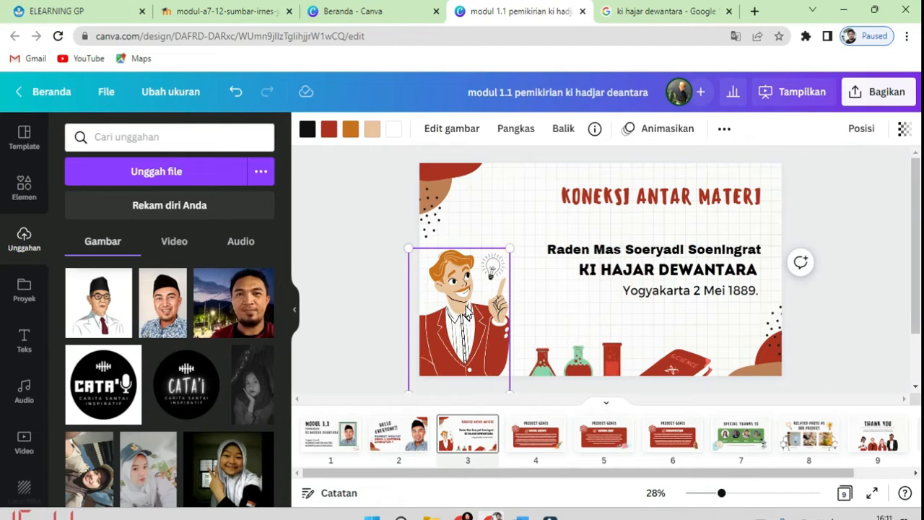
key(Delete)
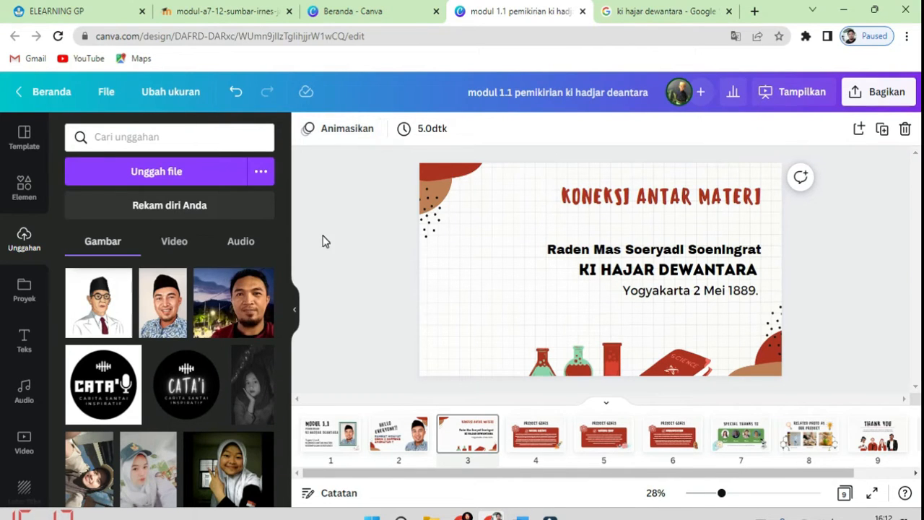
- Search the element library for "ki hadjar dewantara" and look through the illustrations offered
click(24, 190)
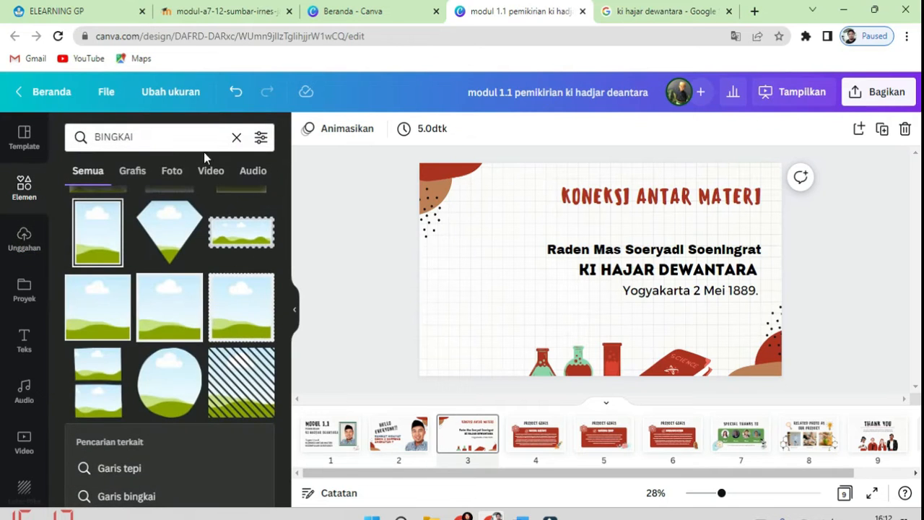
click(236, 137)
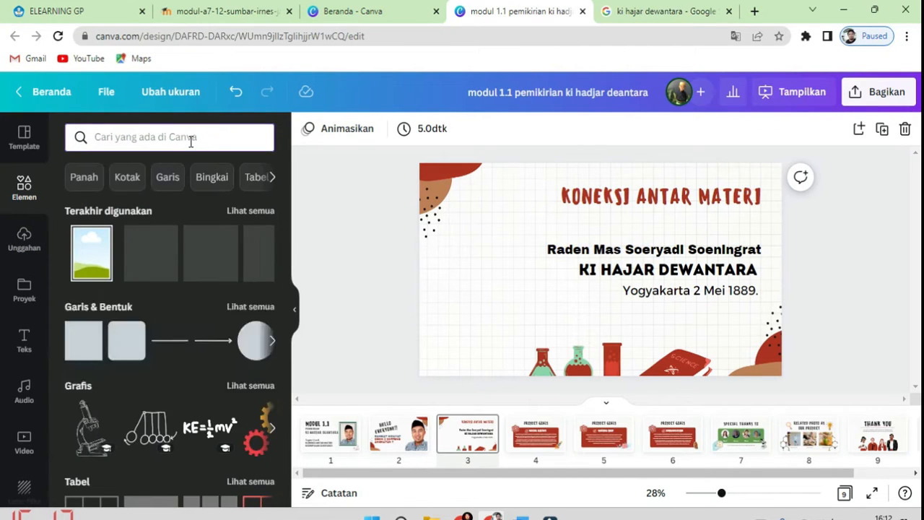
click(190, 138)
text(KI H)
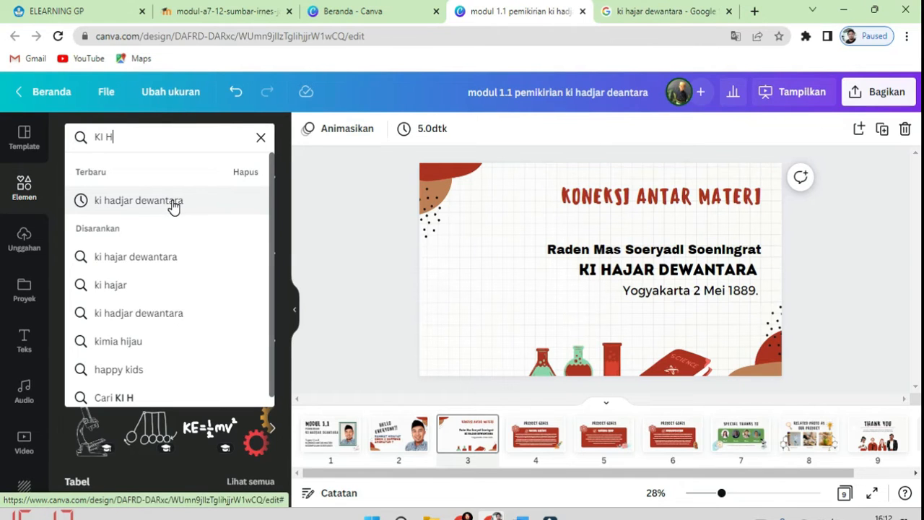
click(174, 205)
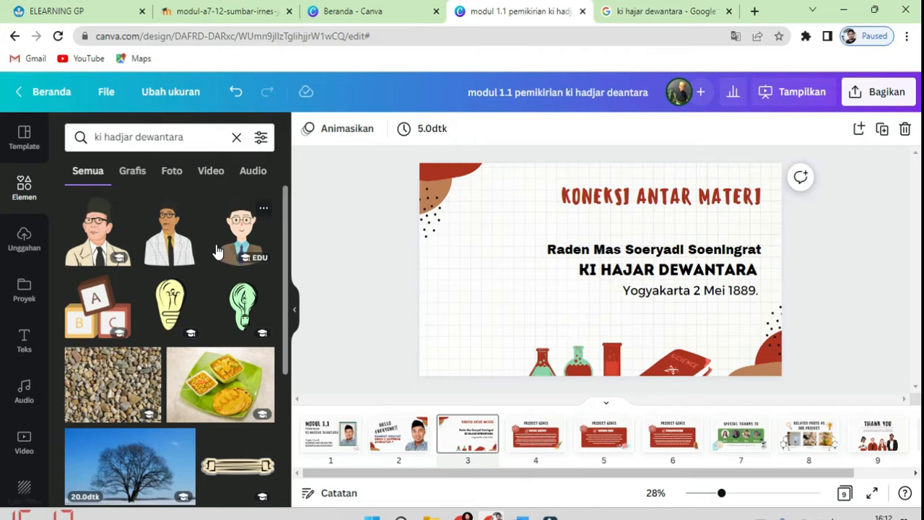
scroll(269, 293, down, 5)
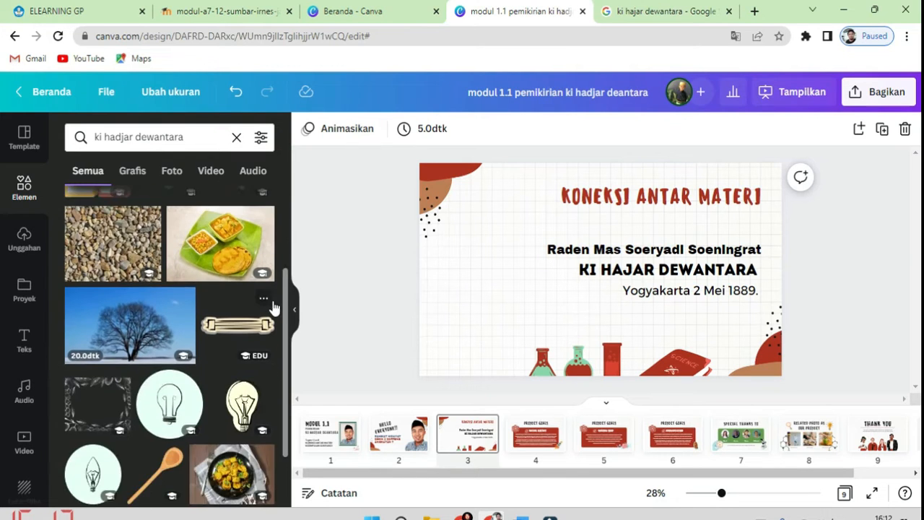
scroll(275, 312, down, 3)
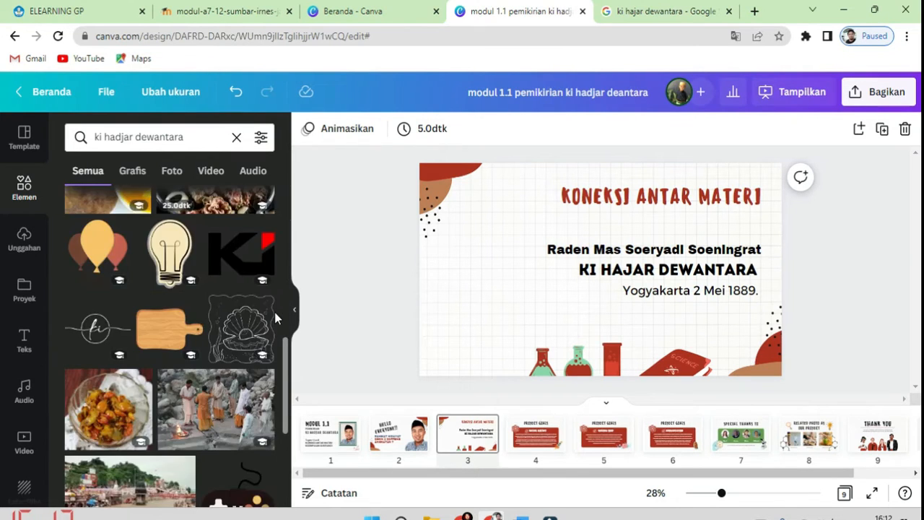
scroll(275, 312, up, 10)
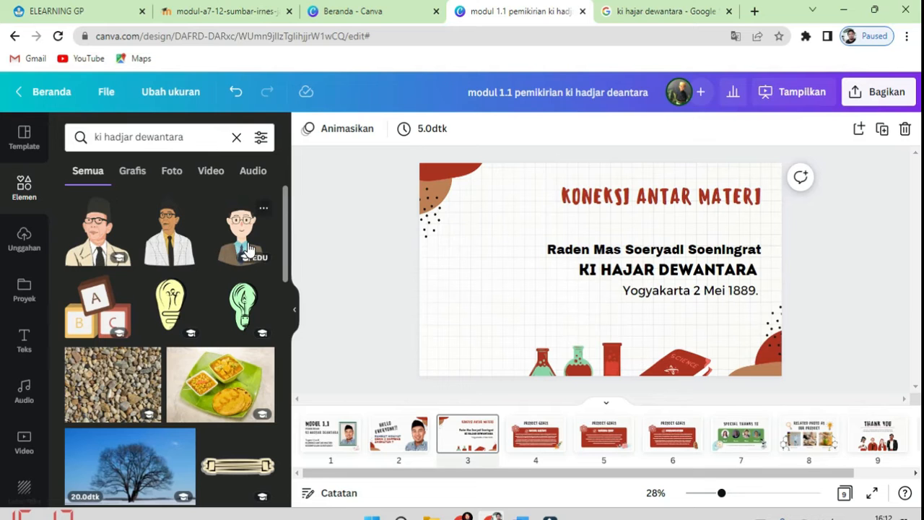
- Try the beige-suited Ki Hadjar Dewantara illustration beside the text block on slide 3 and remove it
click(94, 246)
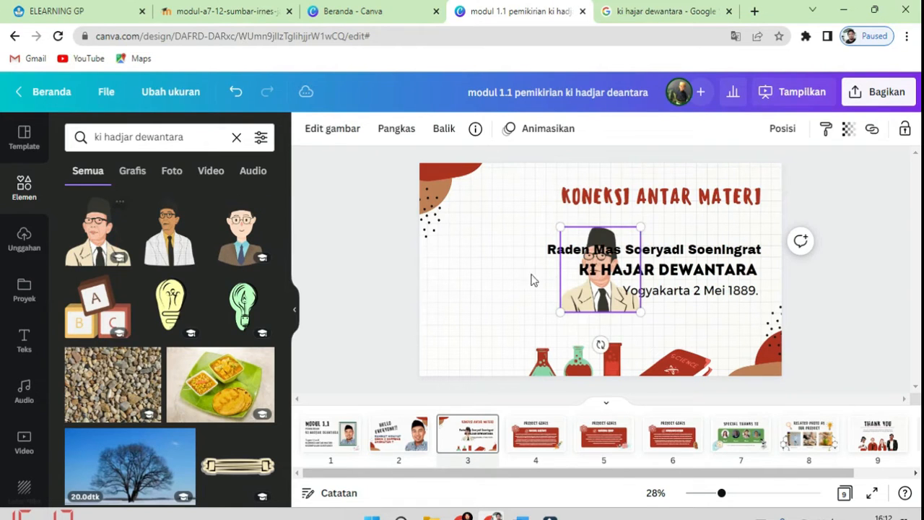
click(589, 318)
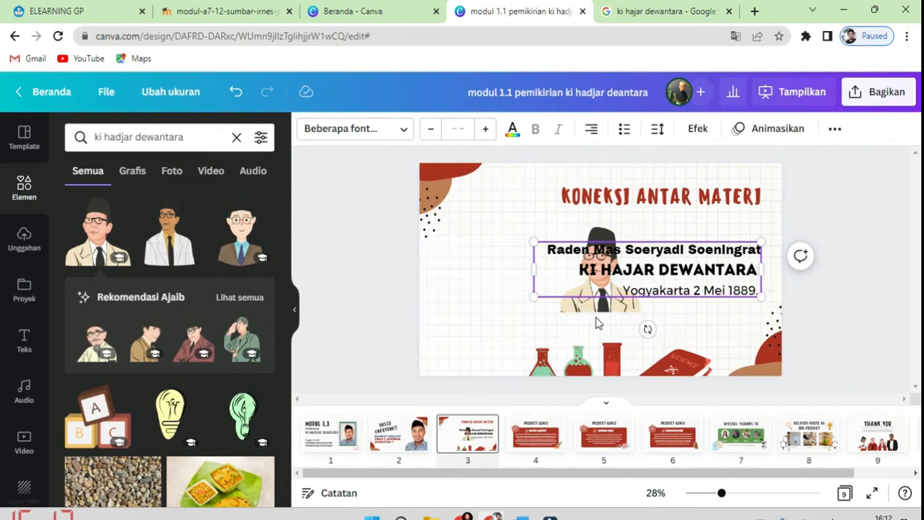
click(590, 315)
drag(590, 314, 471, 325)
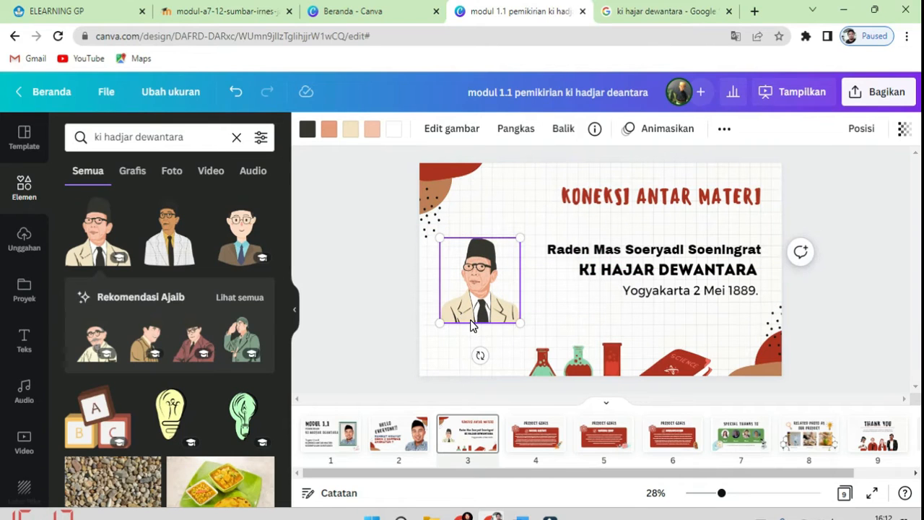
key(Delete)
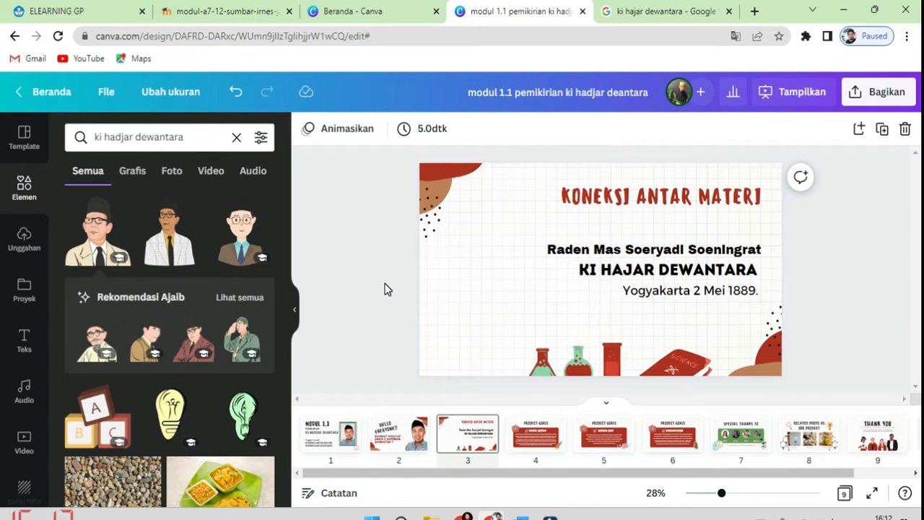
- Place the uploaded portrait of Ki Hadjar Dewantara in the white suit on the left half of slide 3
click(24, 238)
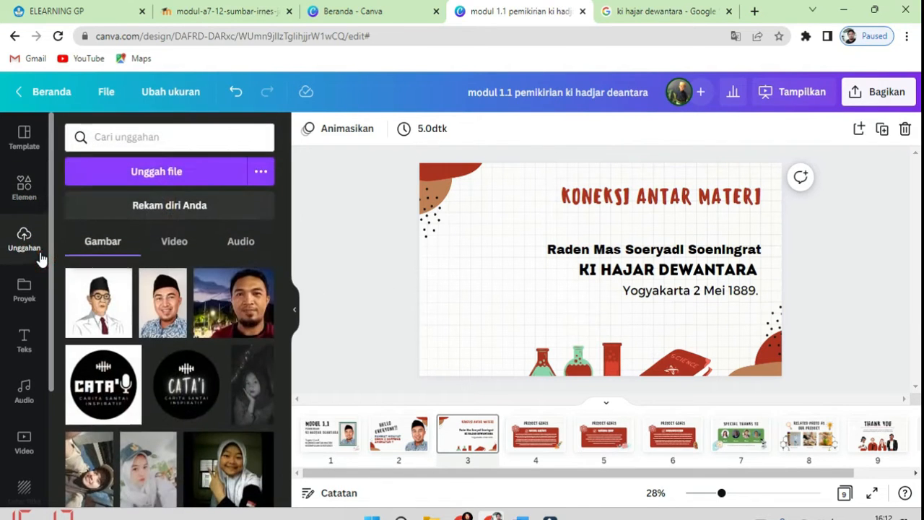
click(184, 181)
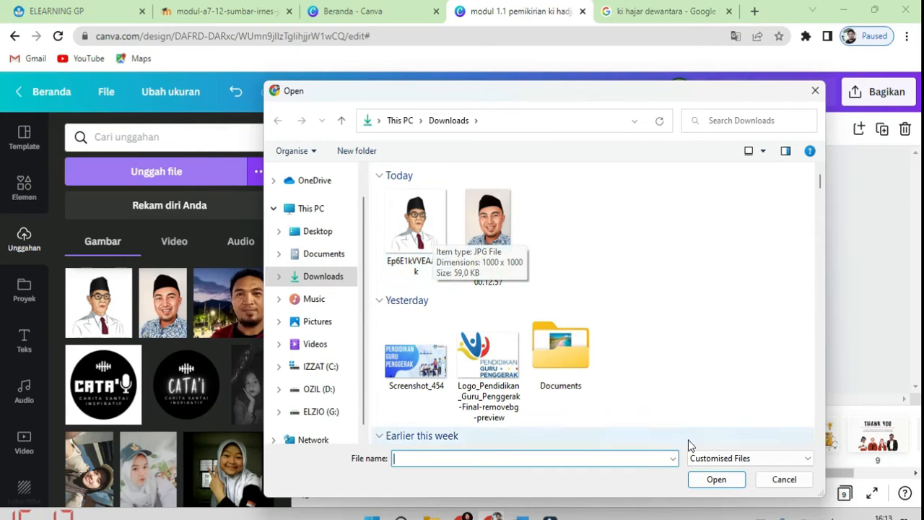
click(784, 479)
drag(106, 318, 491, 278)
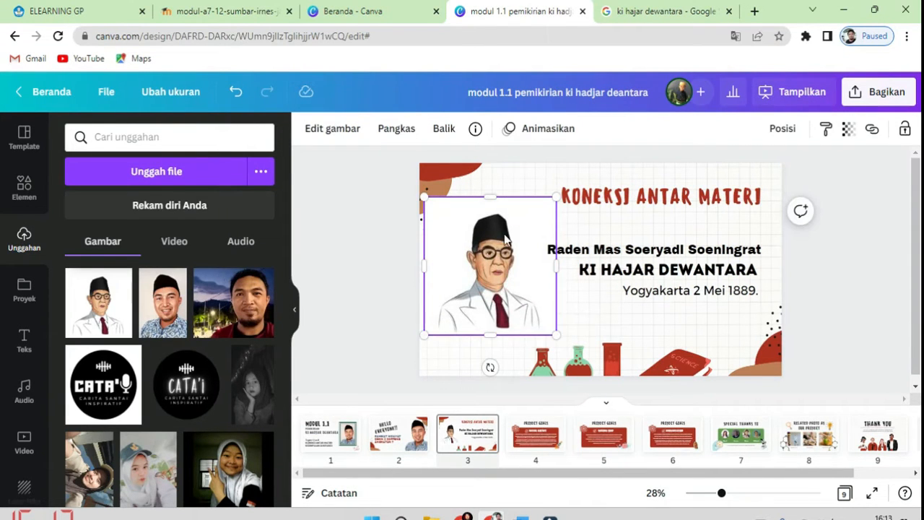
- Crop the empty margins at the portrait's top and sides and move it over to the middle of the slide
drag(490, 196, 491, 209)
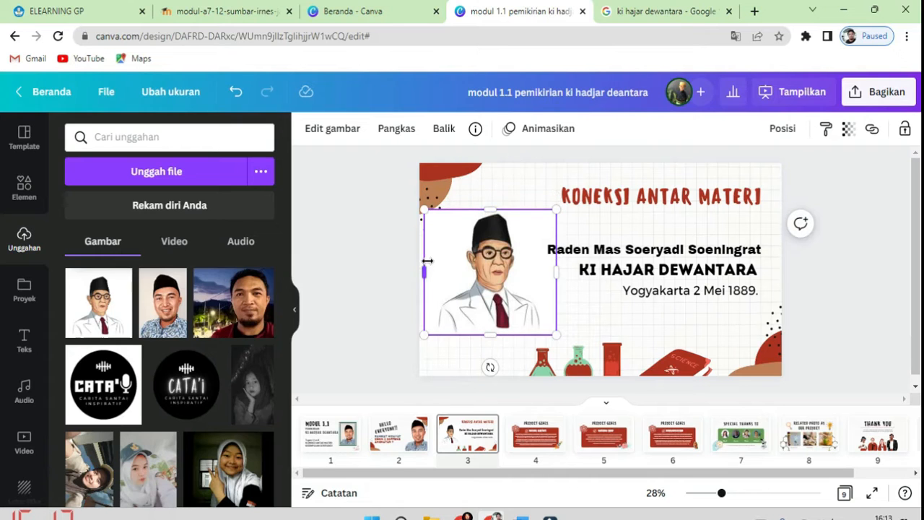
drag(425, 273, 433, 277)
drag(557, 270, 511, 269)
drag(488, 301, 581, 305)
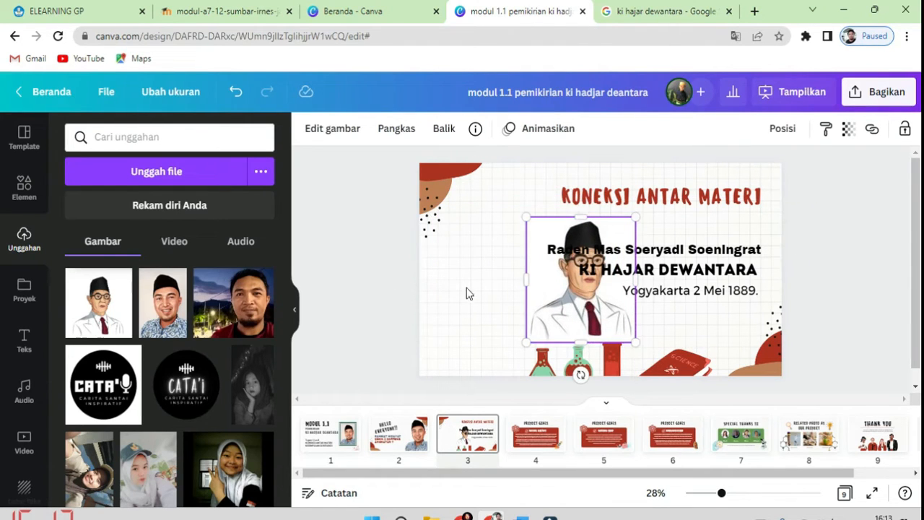
- Find the "Bingkai" frames, add the circular frame with a thick ring, and place it enlarged on the slide's left half
click(12, 203)
click(239, 137)
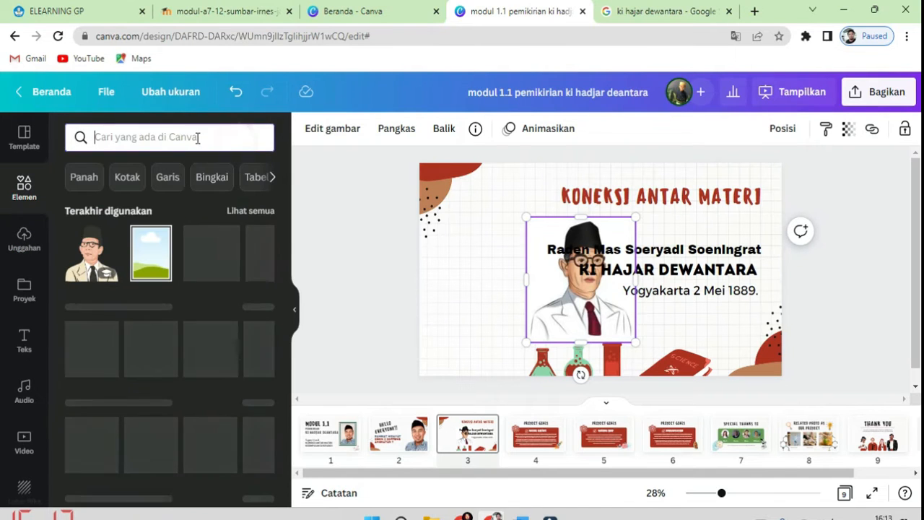
click(208, 179)
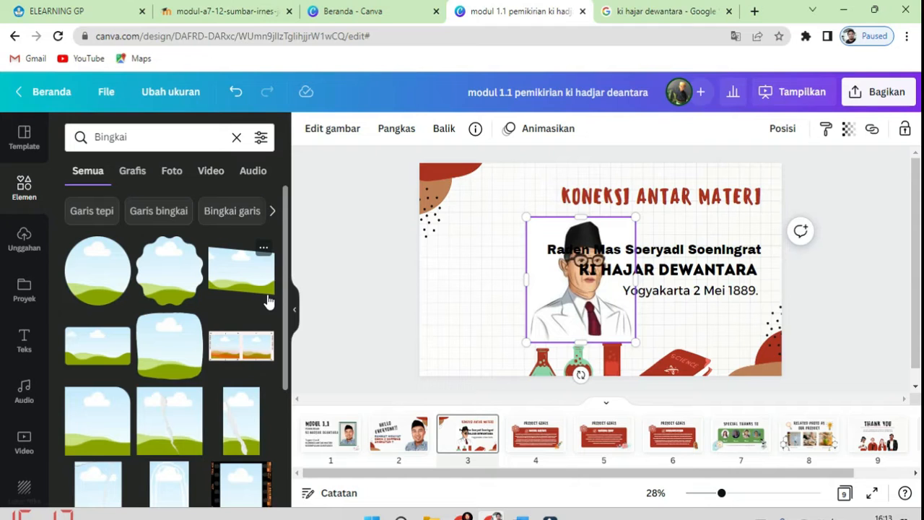
scroll(264, 309, down, 10)
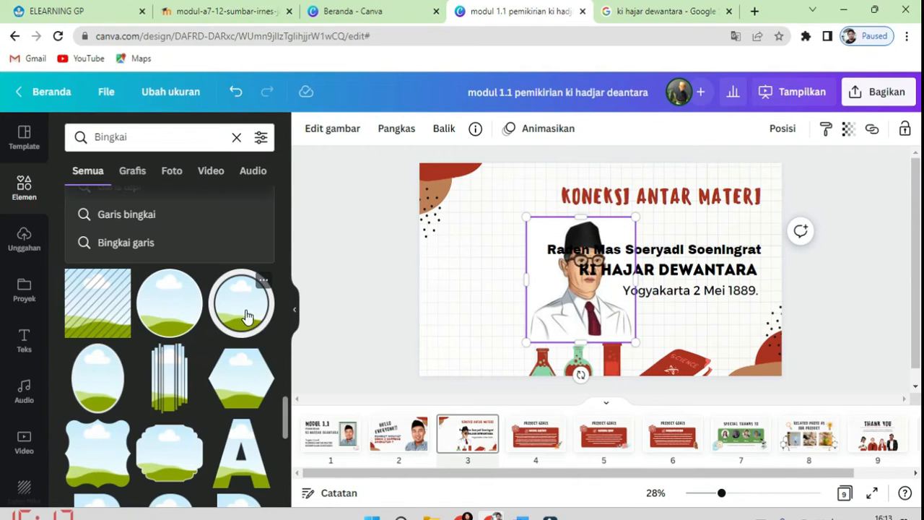
click(246, 321)
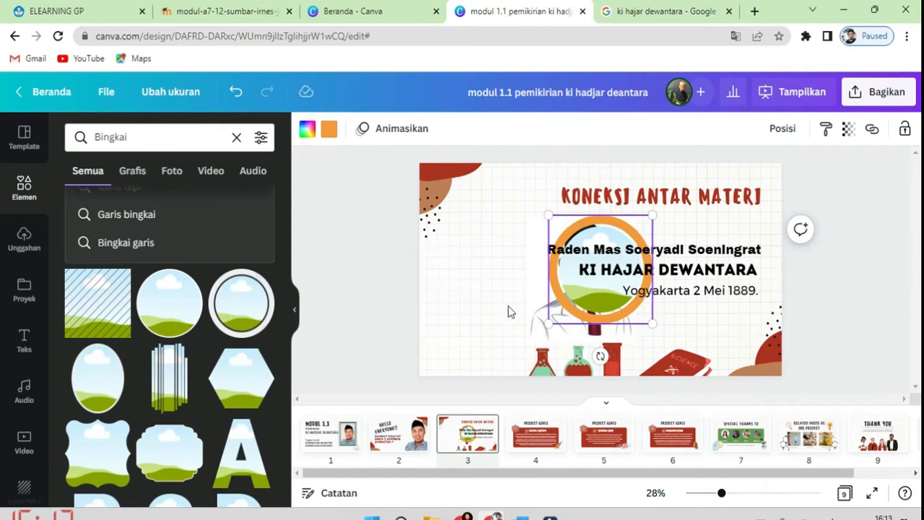
drag(562, 299, 513, 302)
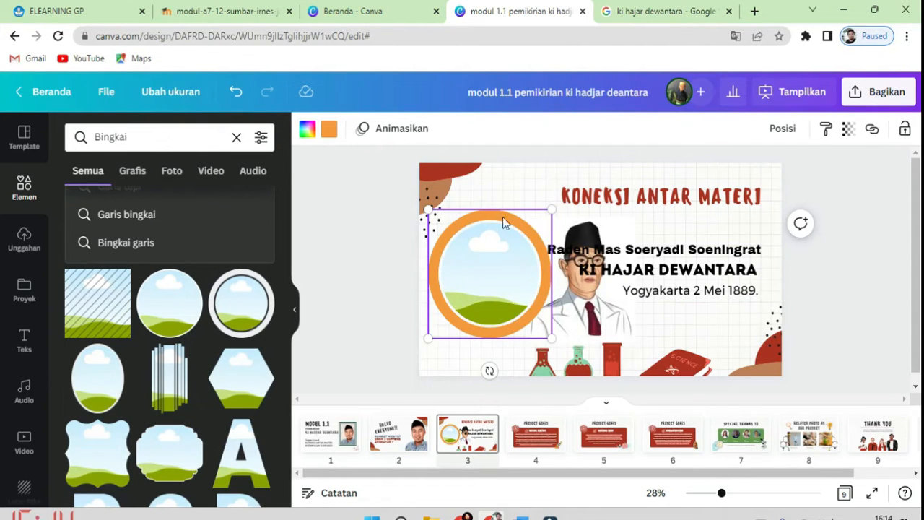
- Recolor the circular frame's ring to the dark red from the document colors, matching the slide title
click(369, 253)
click(496, 264)
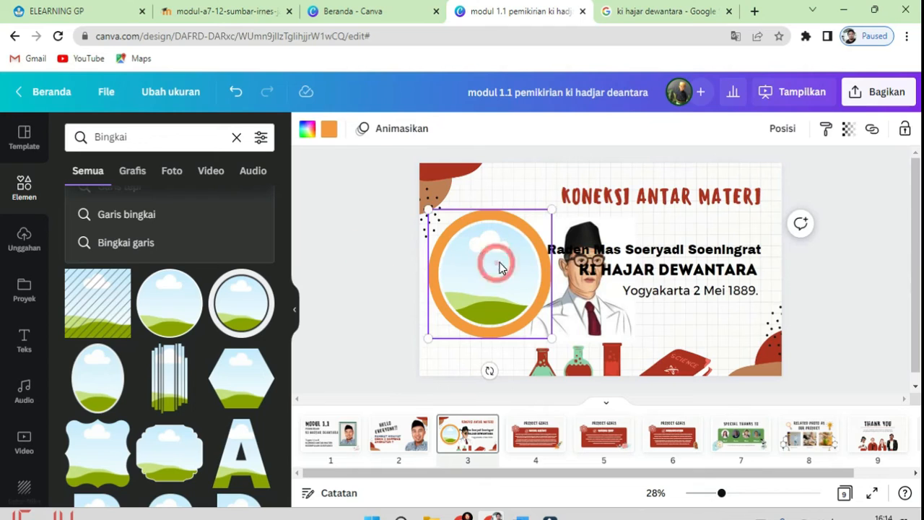
click(329, 132)
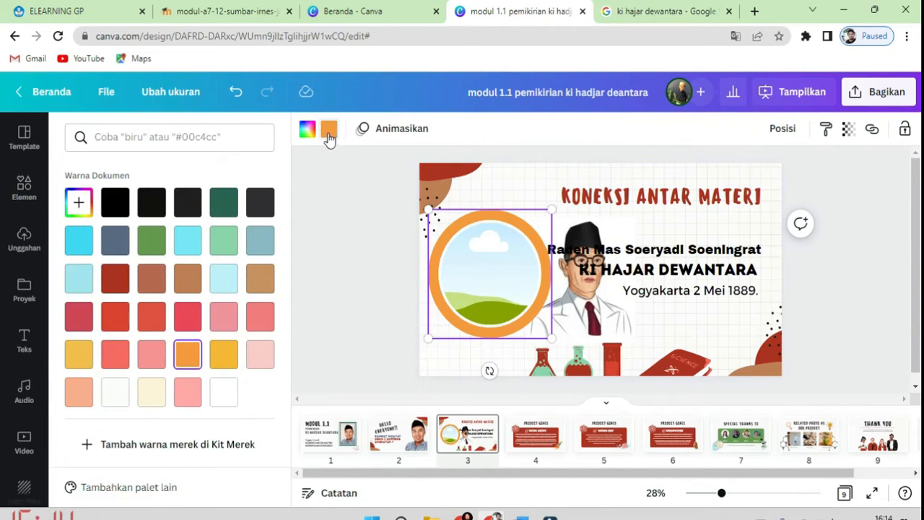
click(115, 205)
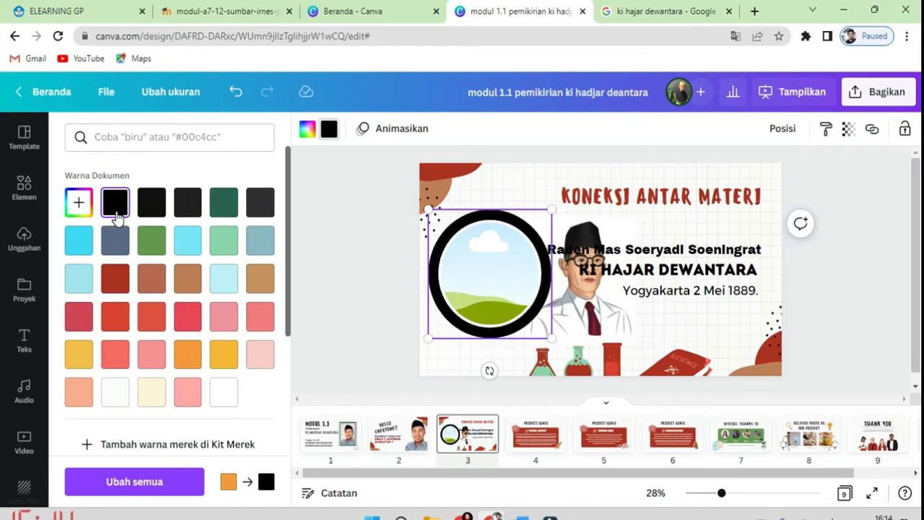
click(115, 277)
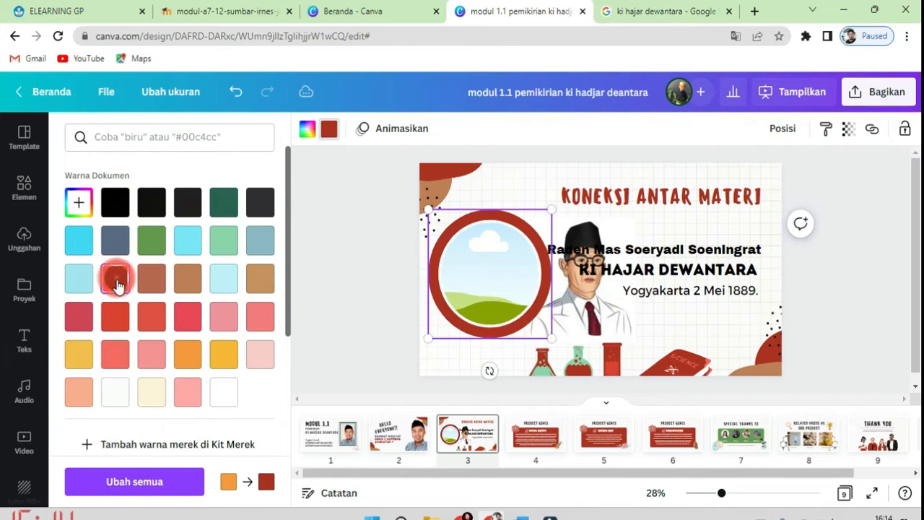
click(350, 272)
click(325, 276)
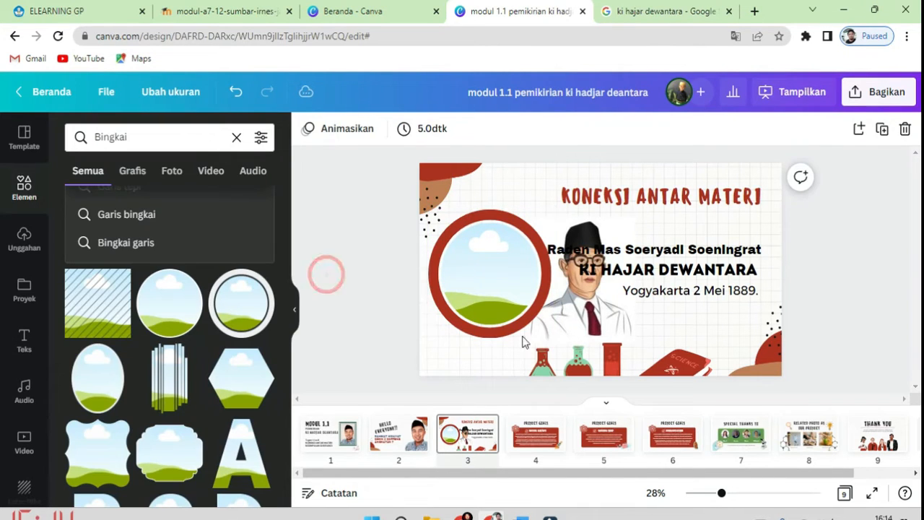
- Fill the circular frame with the Ki Hadjar Dewantara portrait from the middle of the slide
click(596, 331)
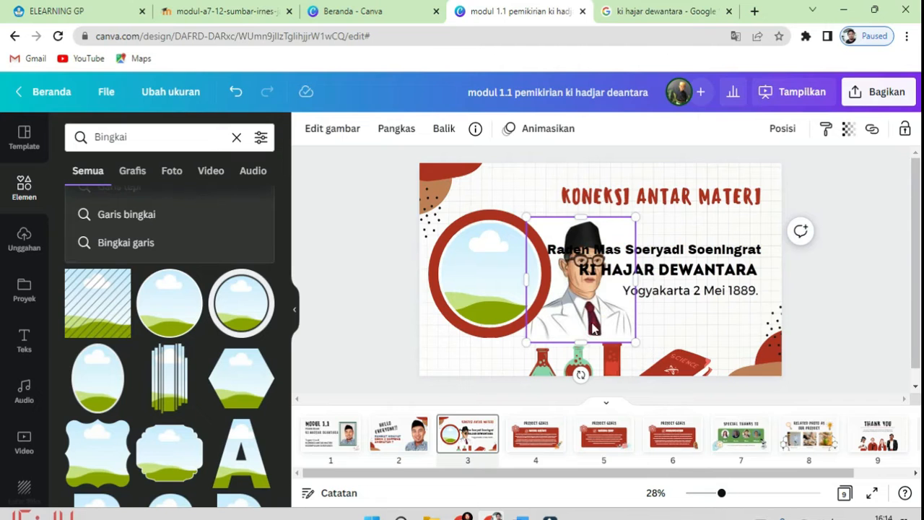
drag(590, 325, 504, 298)
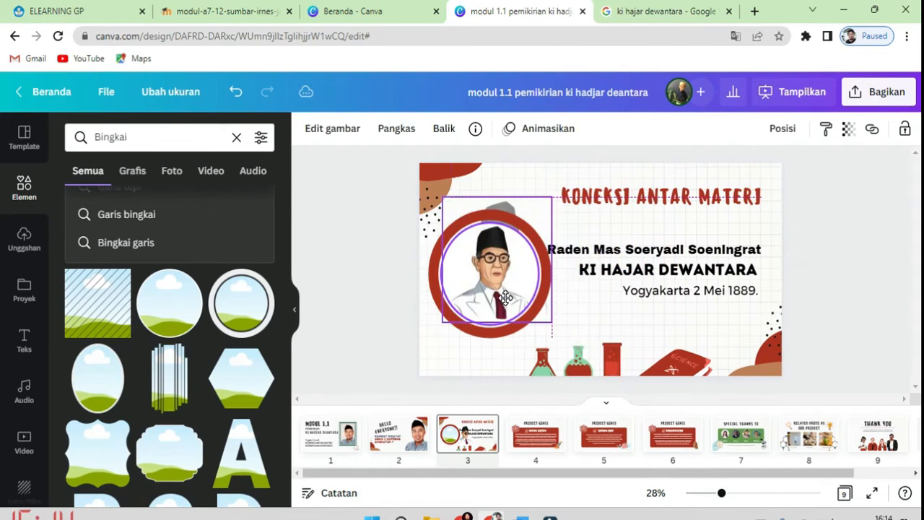
click(342, 356)
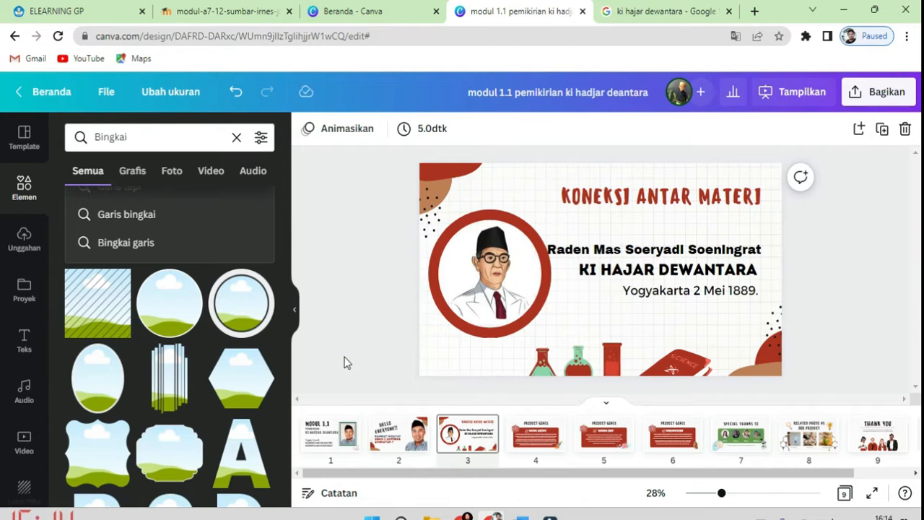
- Shift the three-line name and birthplace text block slightly right, clear of the circular portrait
click(677, 261)
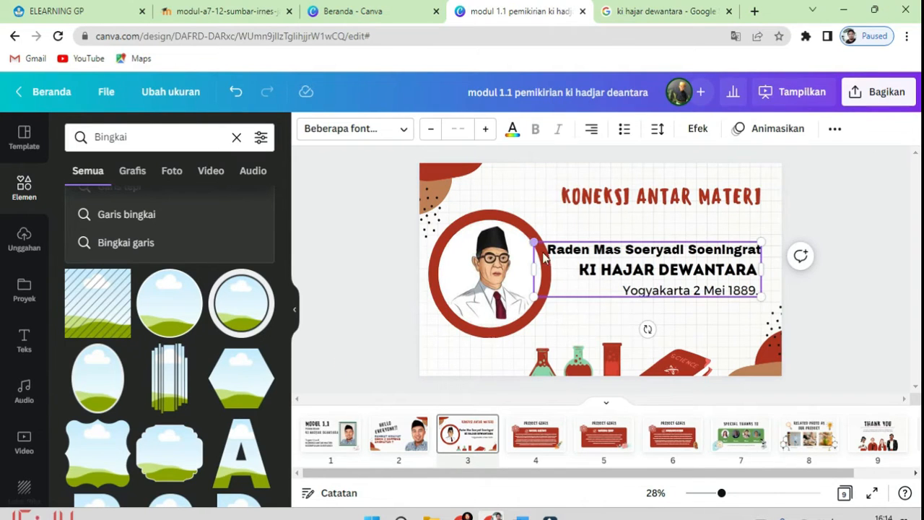
drag(612, 270, 618, 269)
click(858, 329)
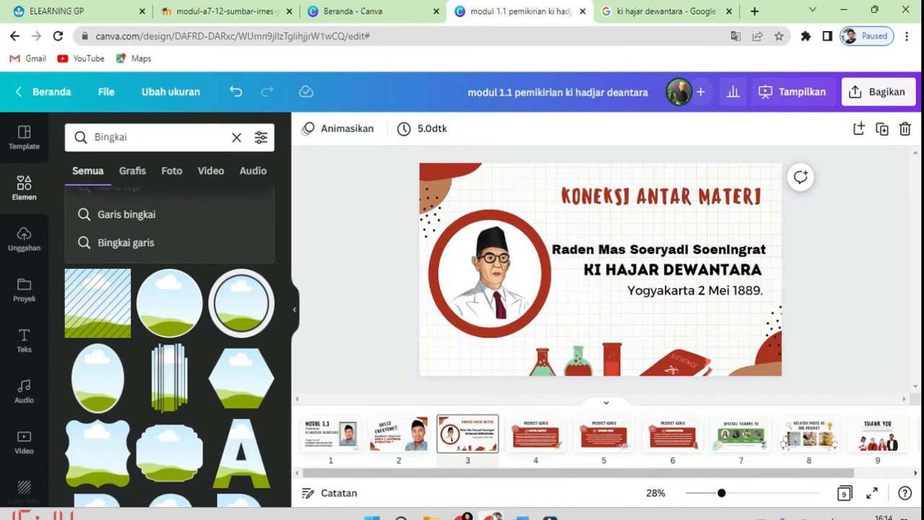
- Switch to the Word document, select the whole first paragraph under "Koneksi Antar Materi", and return to the Canva design
click(520, 515)
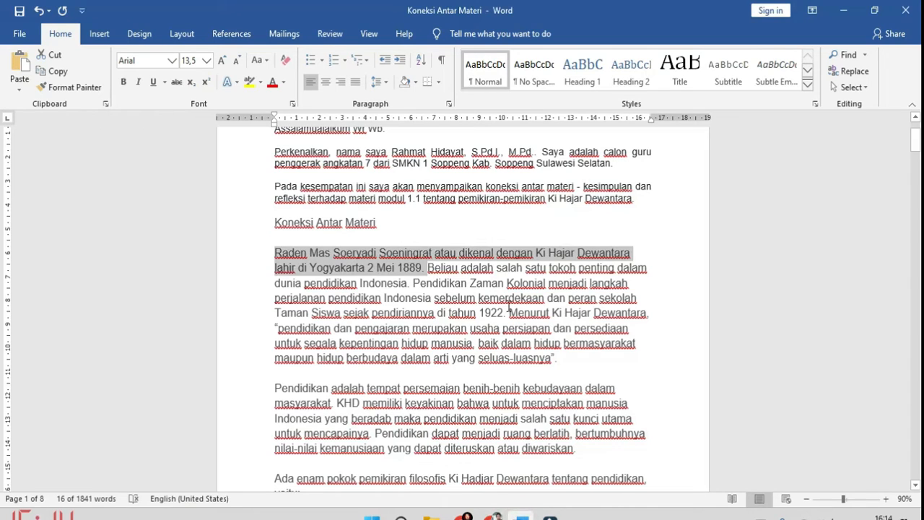
click(510, 309)
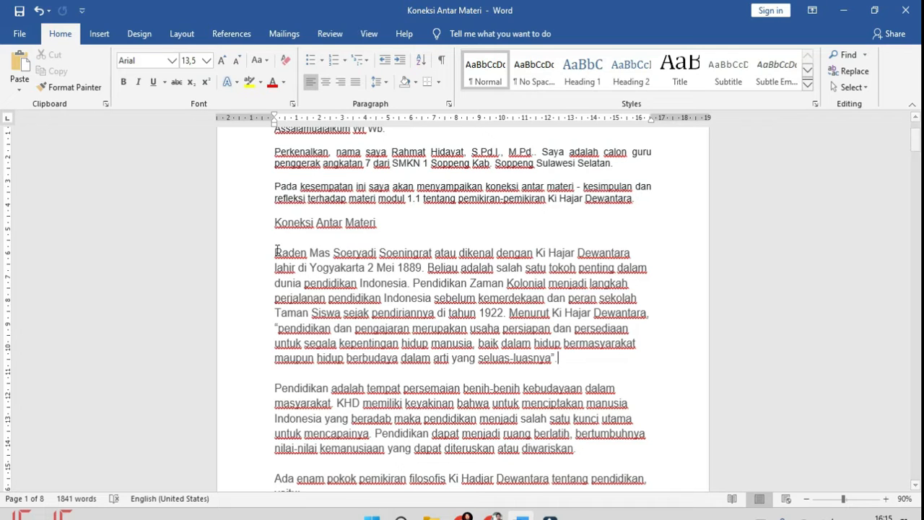
drag(275, 252, 559, 358)
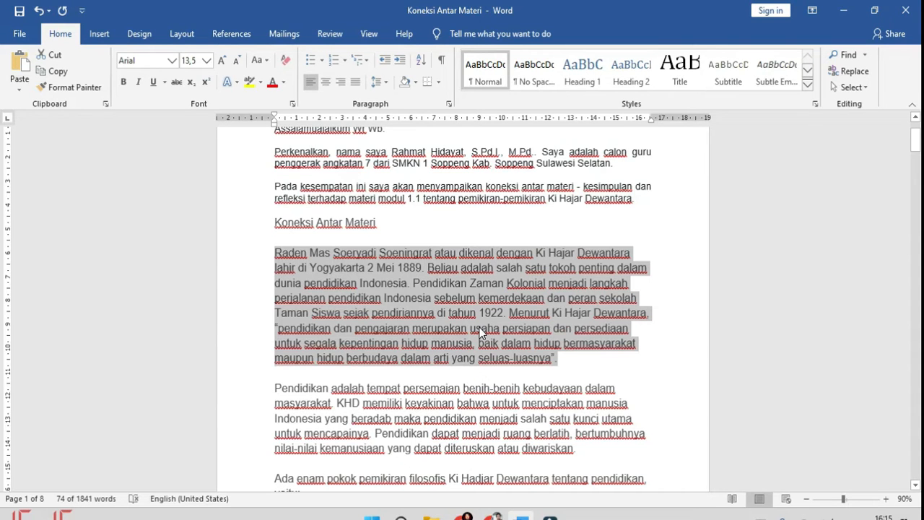
click(495, 515)
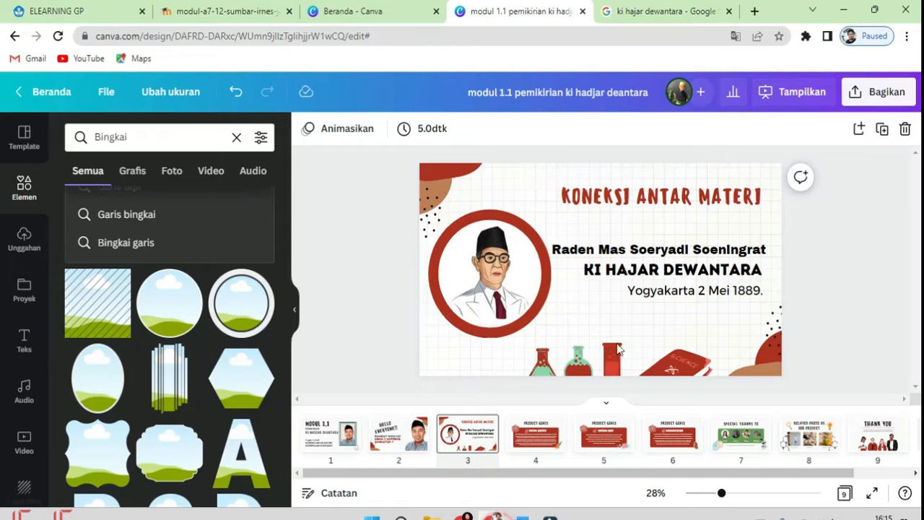
- Paste the copied Word paragraph into slide 3's presenter notes and delete the period at its end
click(339, 495)
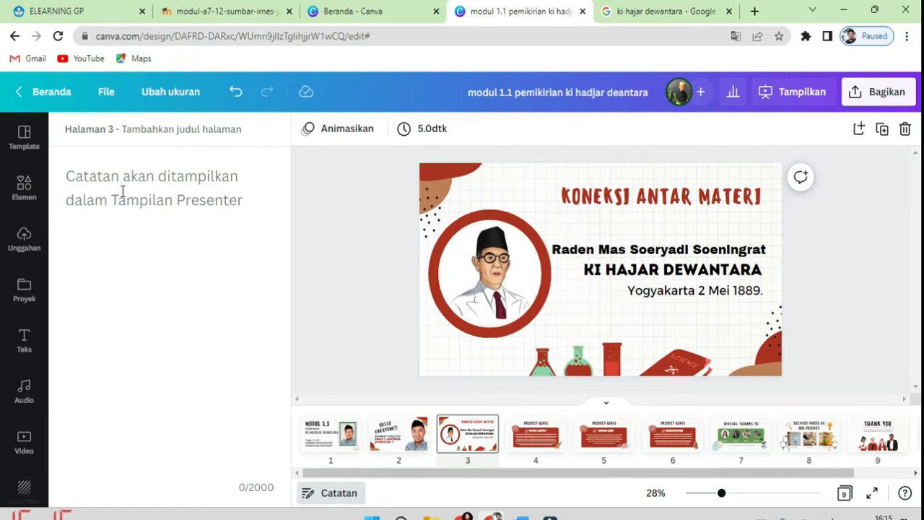
key(ctrl+v)
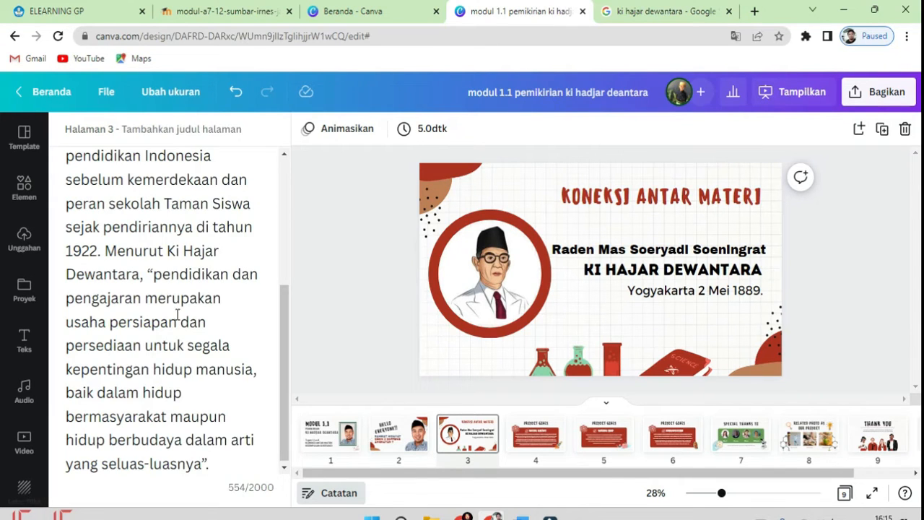
key(BackSpace)
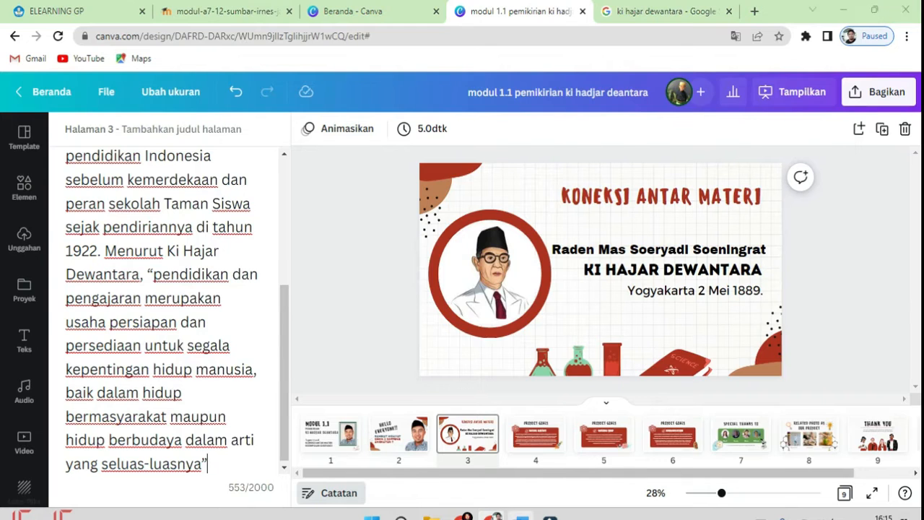
click(519, 517)
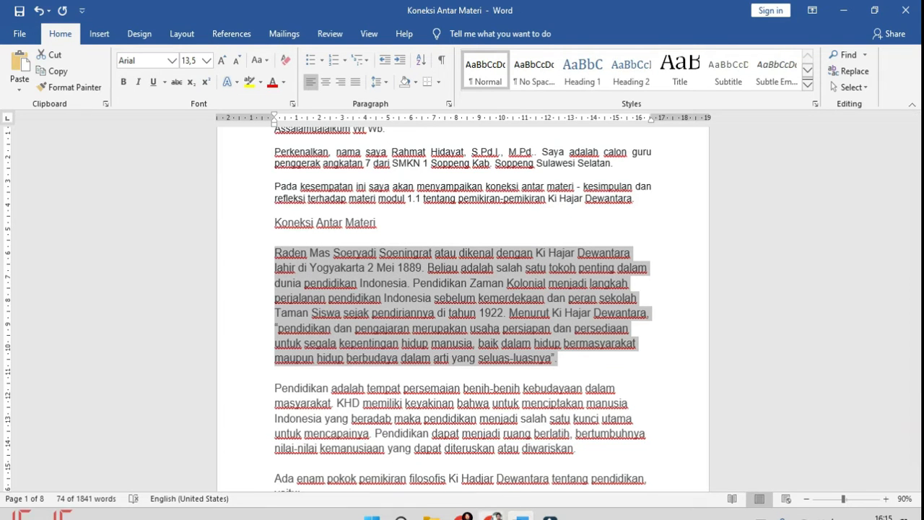
click(493, 517)
scroll(195, 347, up, 5)
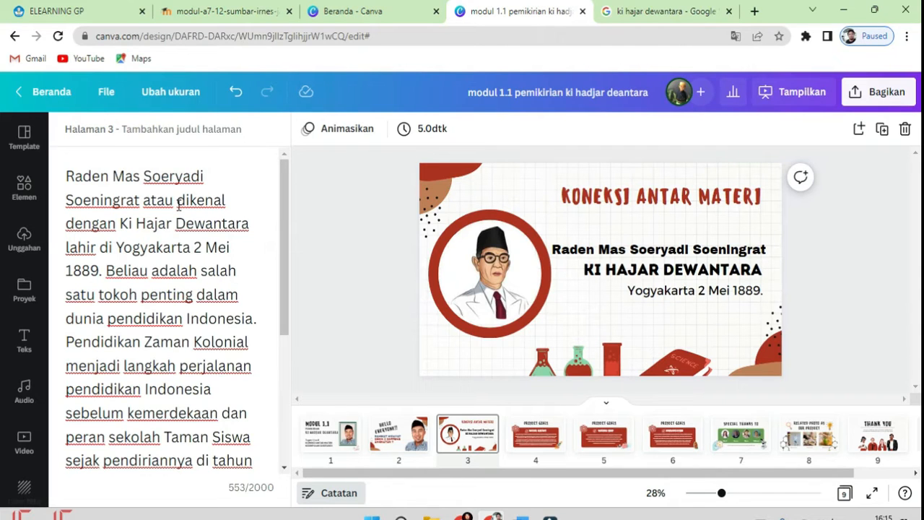
scroll(179, 205, down, 1)
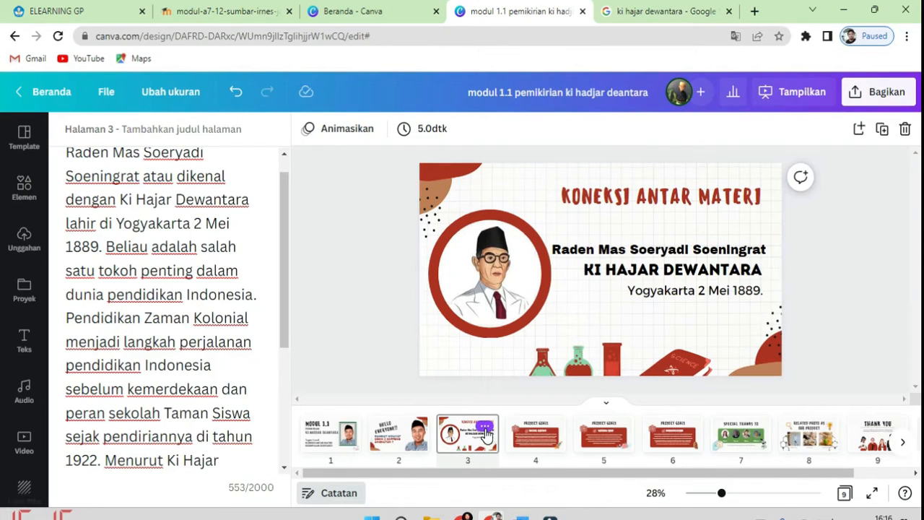
- Duplicate slide 3 and select the three-line name and birthplace text block on the copy
click(485, 428)
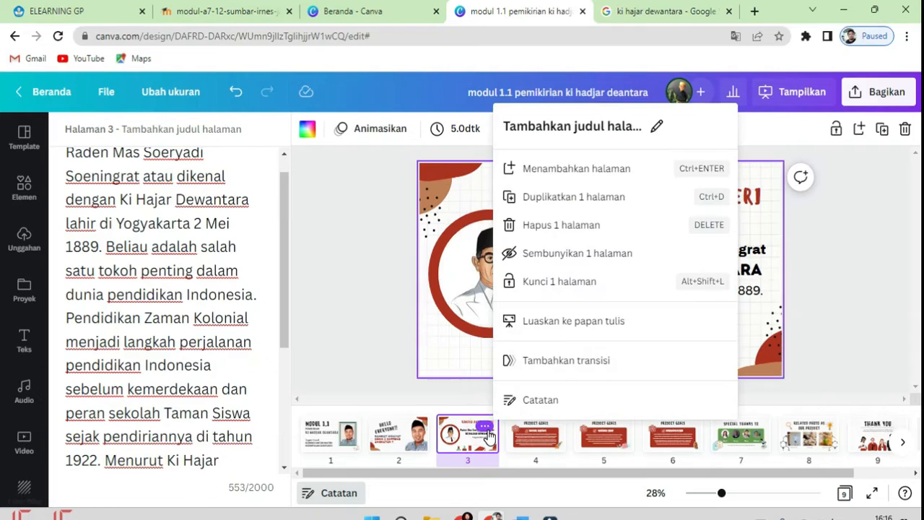
click(637, 199)
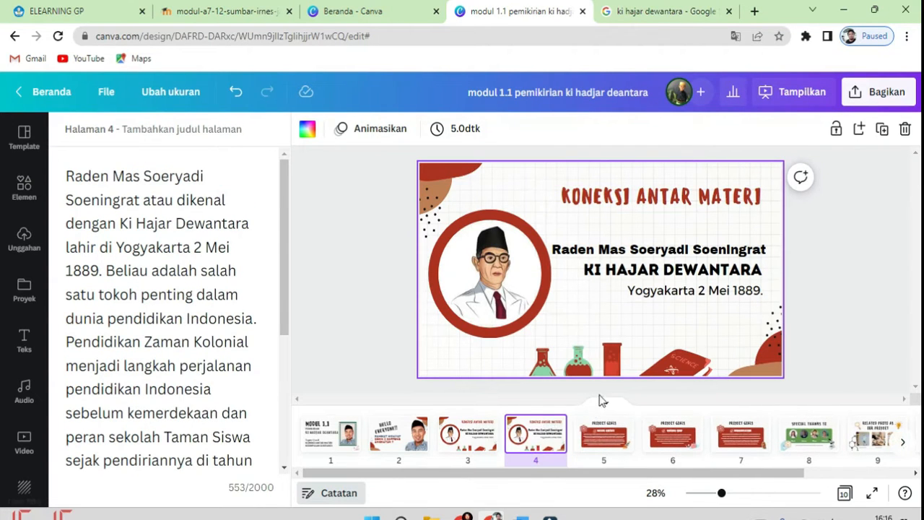
click(664, 256)
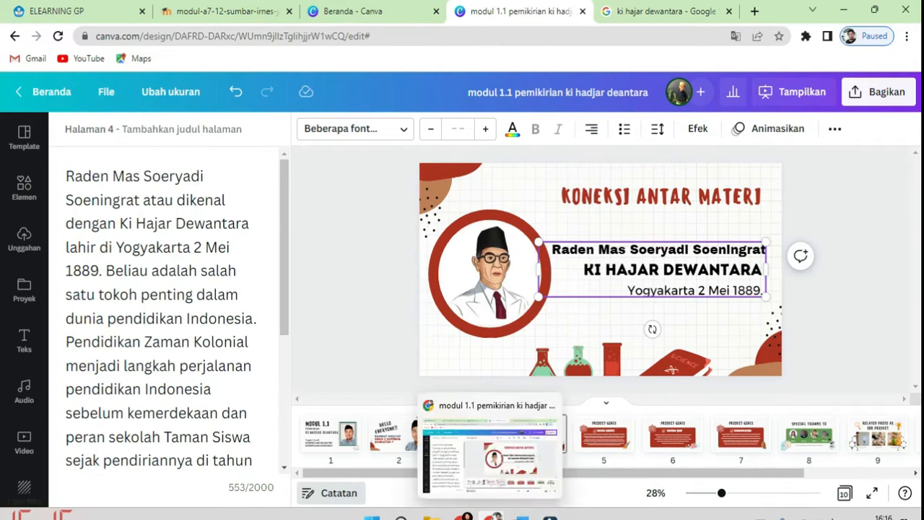
- Switch to the Word document and copy the sentence from "KHD memiliki keyakinan" to "untuk mencapainya" in the second paragraph under "Koneksi Antar Materi"
click(522, 517)
scroll(394, 283, down, 3)
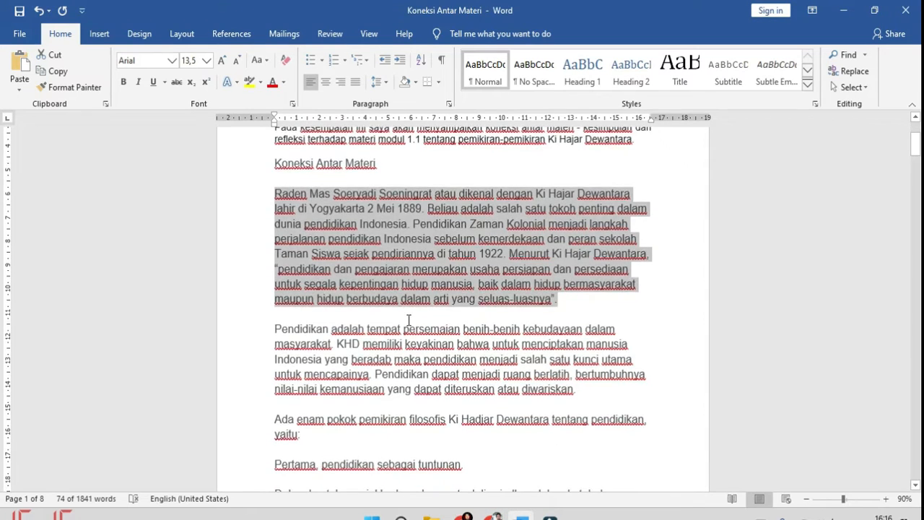
click(415, 329)
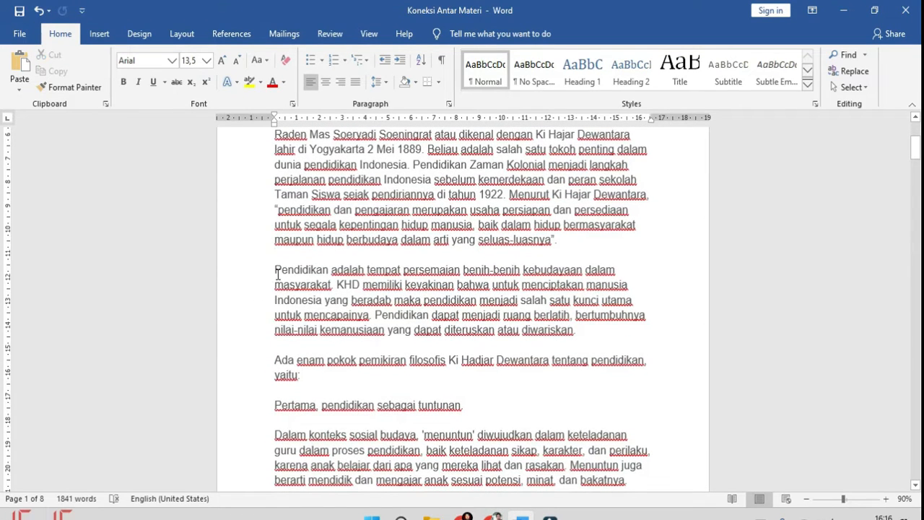
triple_click(275, 269)
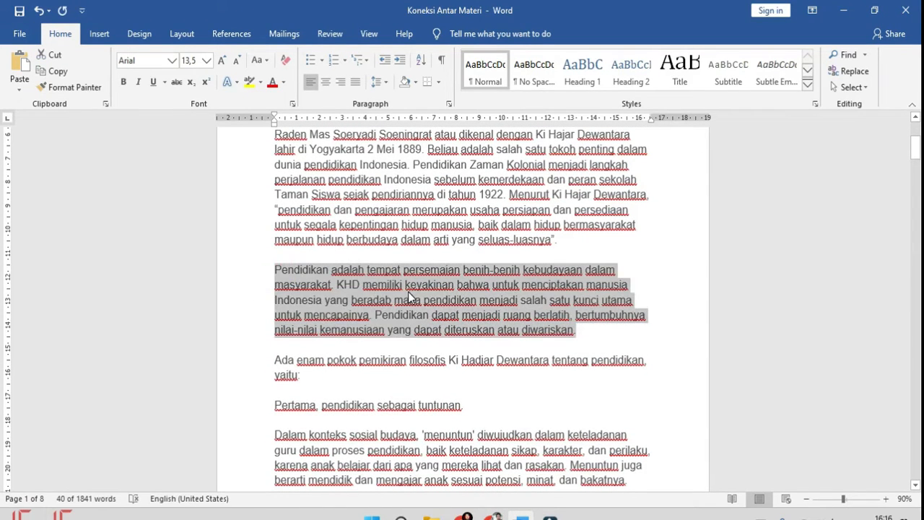
click(408, 291)
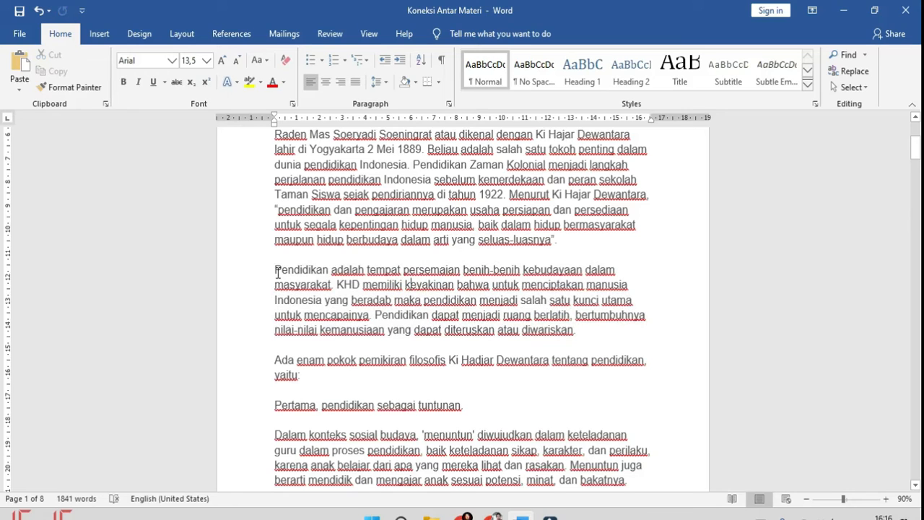
click(336, 286)
drag(336, 285, 374, 315)
key(ctrl+c)
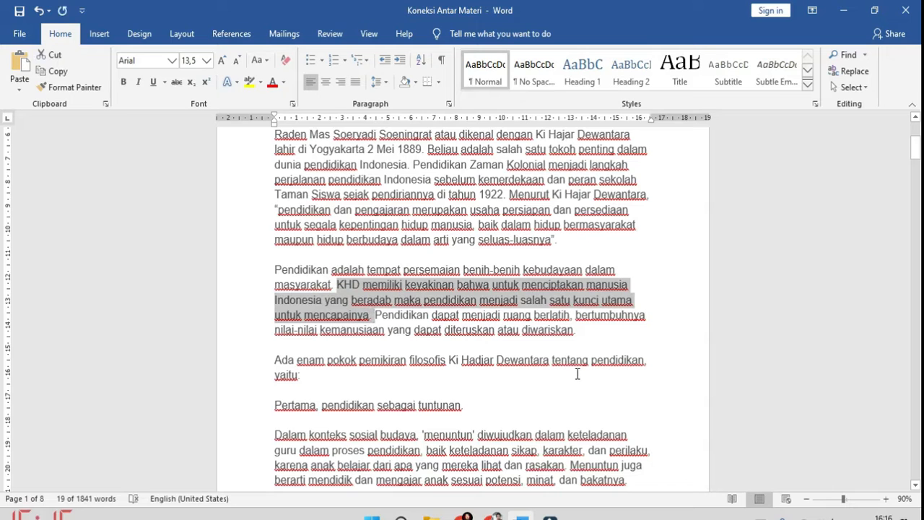
- Return to the Canva design and replace the whole name and birthplace text on slide 4 with the copied sentence
click(493, 517)
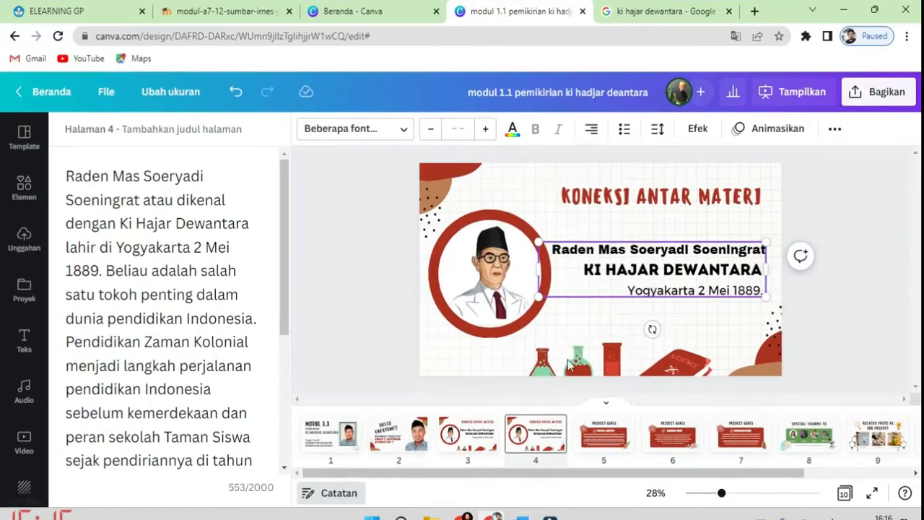
double_click(613, 249)
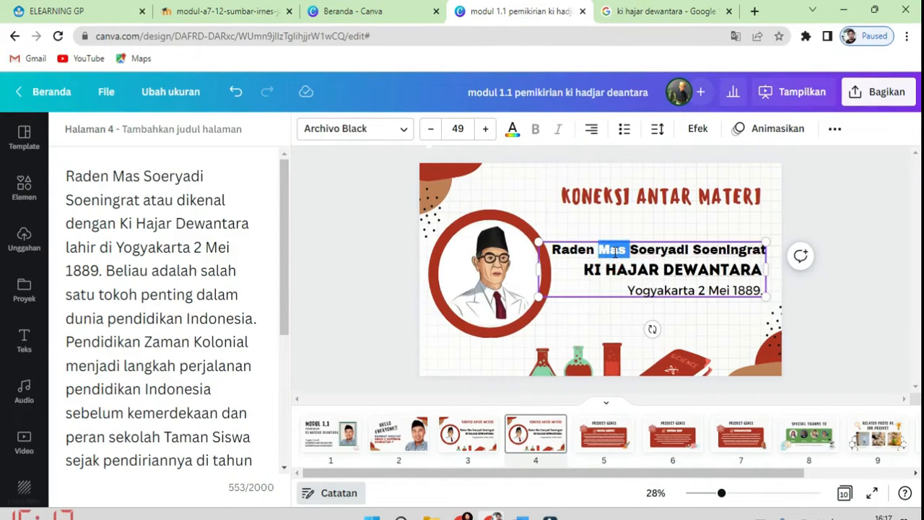
triple_click(614, 251)
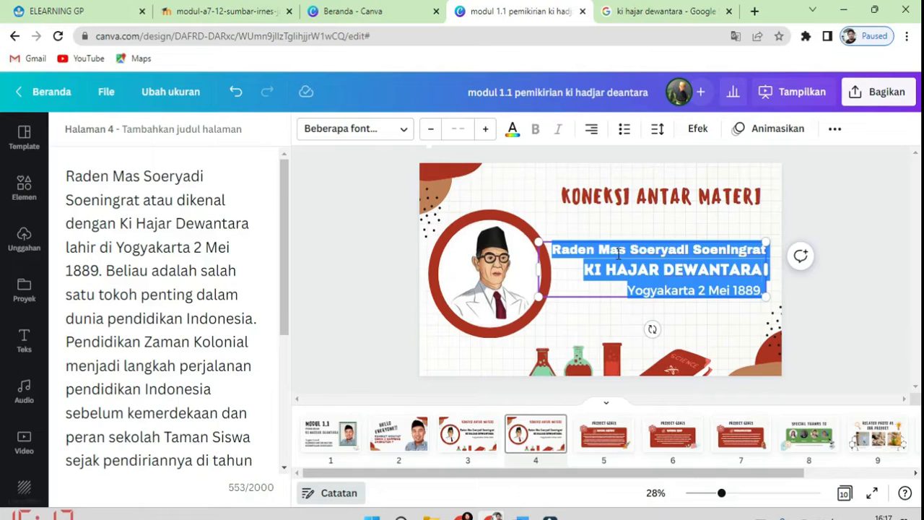
key(ctrl+v)
click(836, 296)
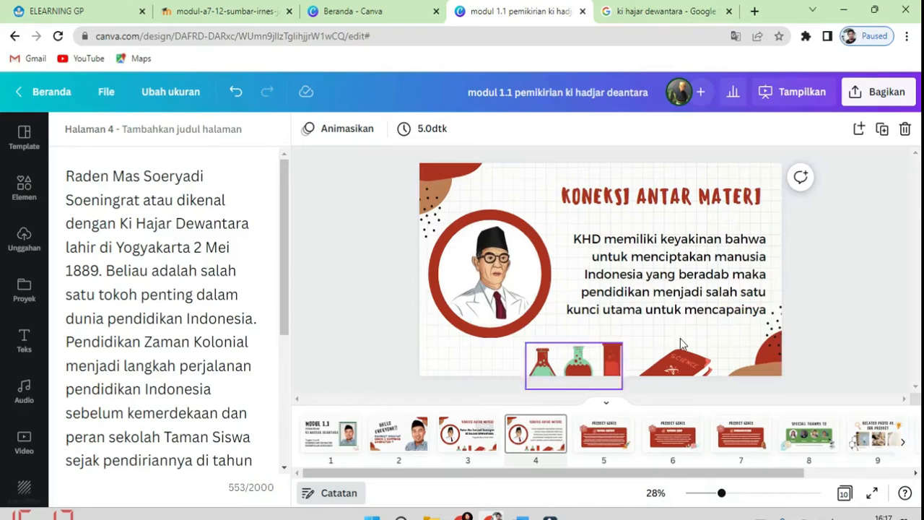
click(672, 309)
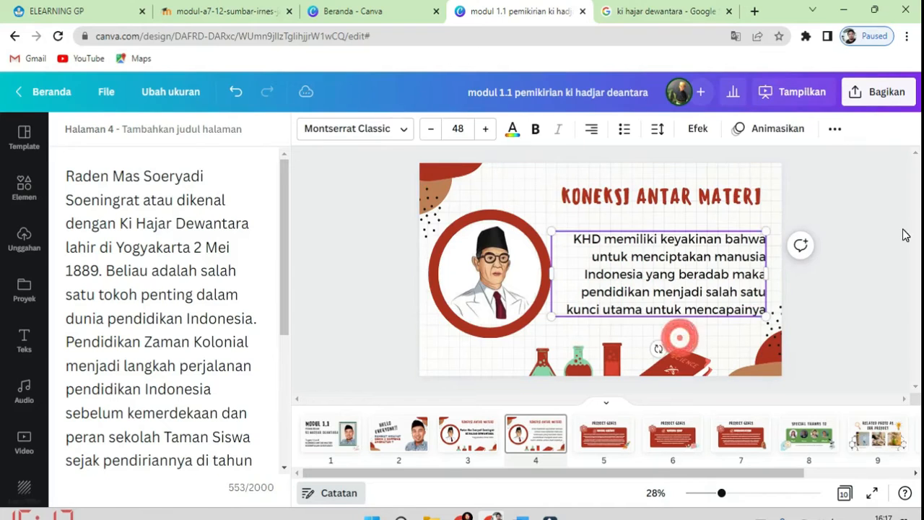
- Apply the Naik text animation to the "KONEKSI ANTAR MATERI" title on slide 3
click(463, 452)
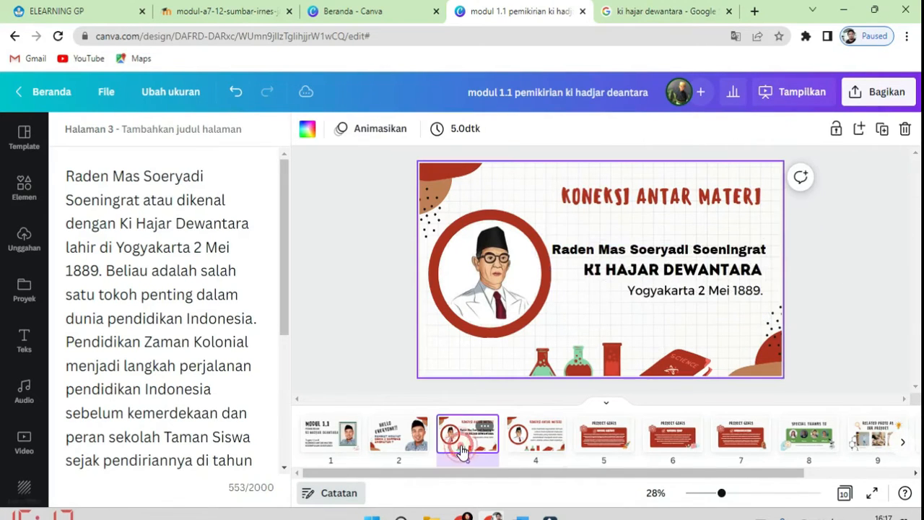
click(623, 201)
click(758, 130)
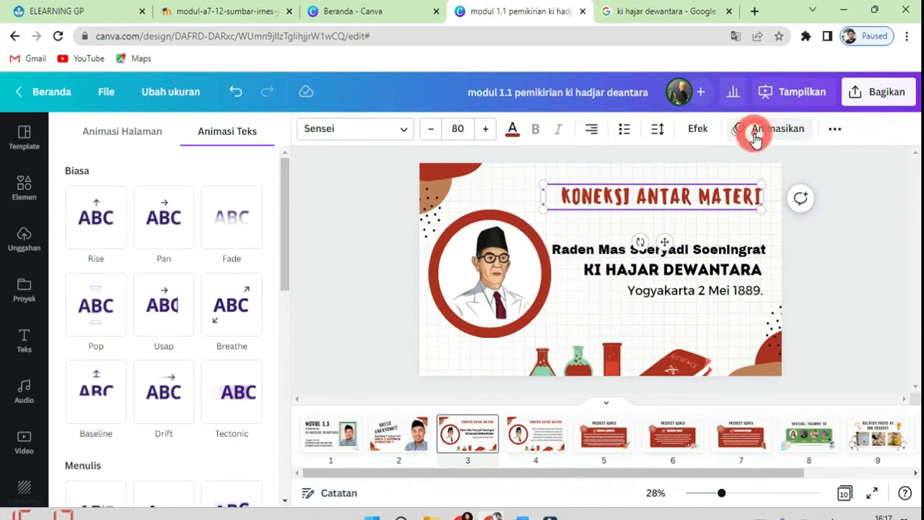
click(235, 387)
scroll(156, 354, down, 3)
click(165, 306)
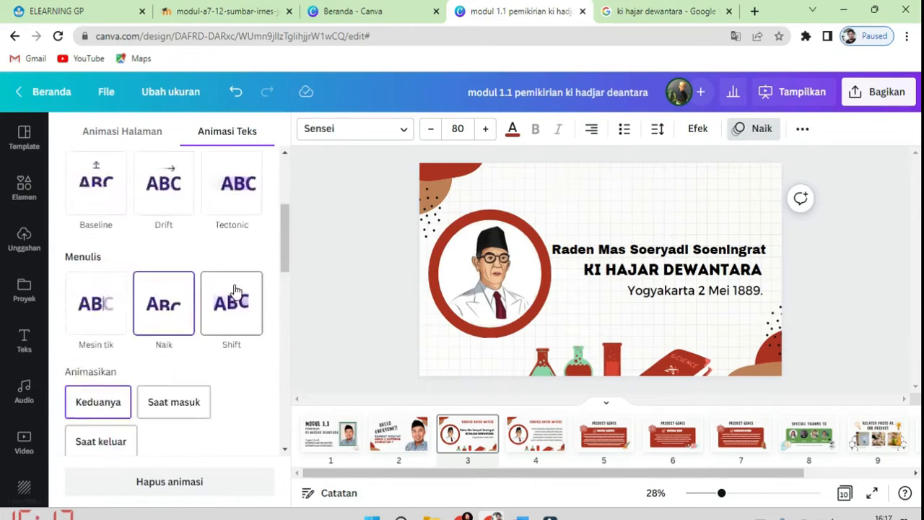
- Animate the name and birthplace text block and the circular framed portrait on slide 3
click(661, 270)
scroll(223, 337, down, 4)
click(98, 332)
click(490, 278)
click(105, 332)
- Apply the Shift text animation to the "KONEKSI ANTAR MATERI" title on slide 4
click(536, 434)
click(661, 196)
click(774, 128)
scroll(231, 361, down, 2)
click(231, 371)
click(350, 305)
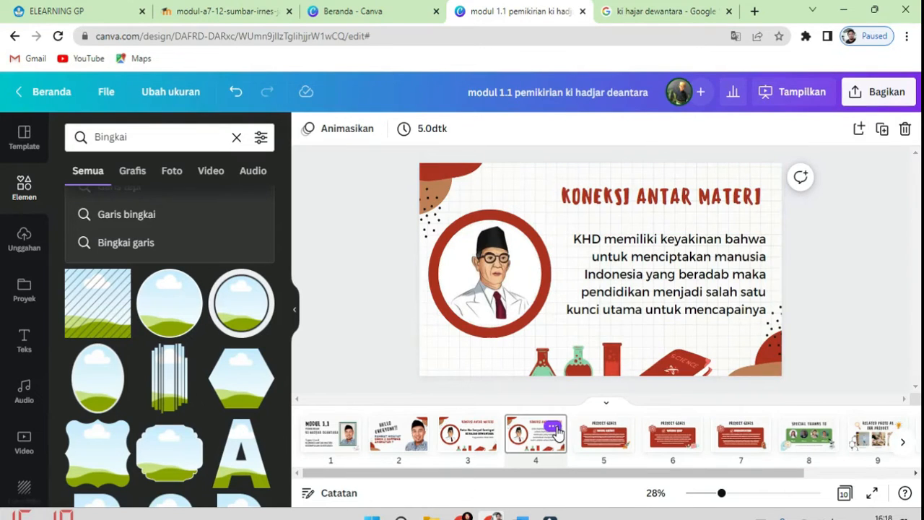
- Duplicate slide 4 and check the Word document's passage on Ki Hadjar Dewantara's six philosophical ideas before returning to the design
click(554, 429)
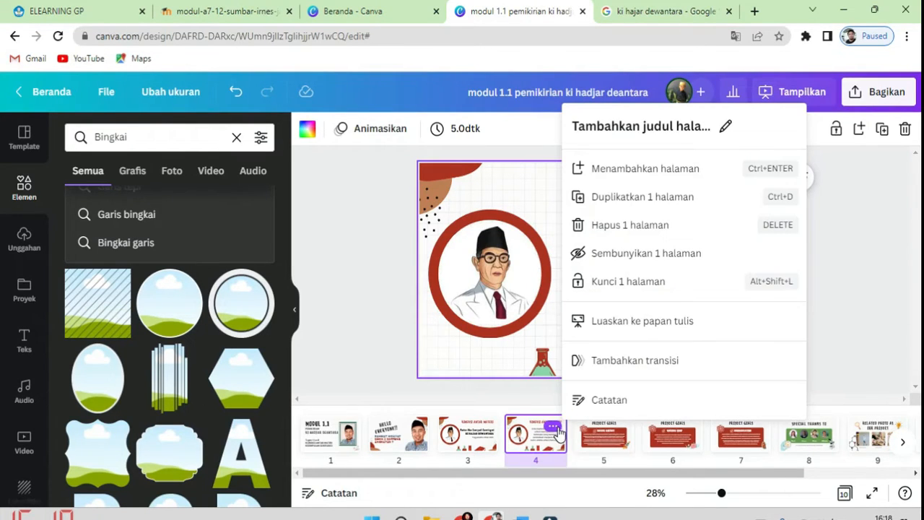
click(645, 200)
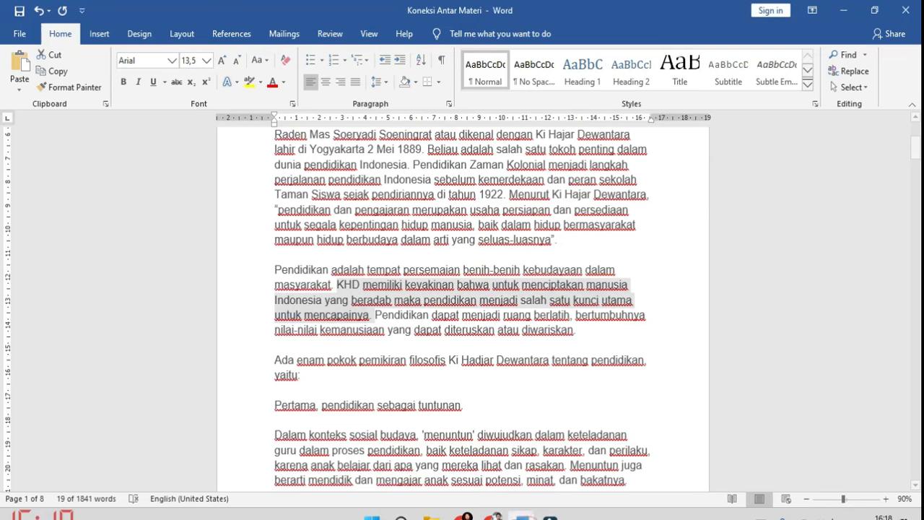
click(521, 515)
scroll(521, 384, down, 1)
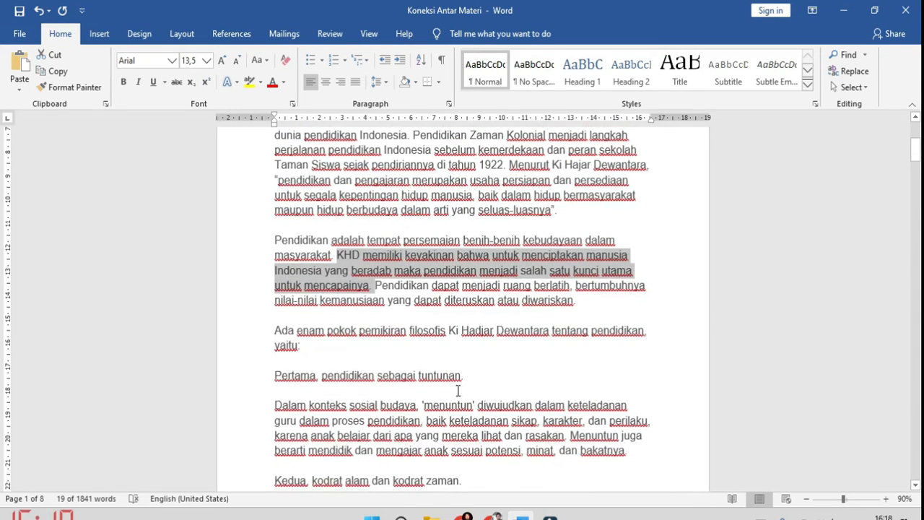
scroll(421, 376, down, 1)
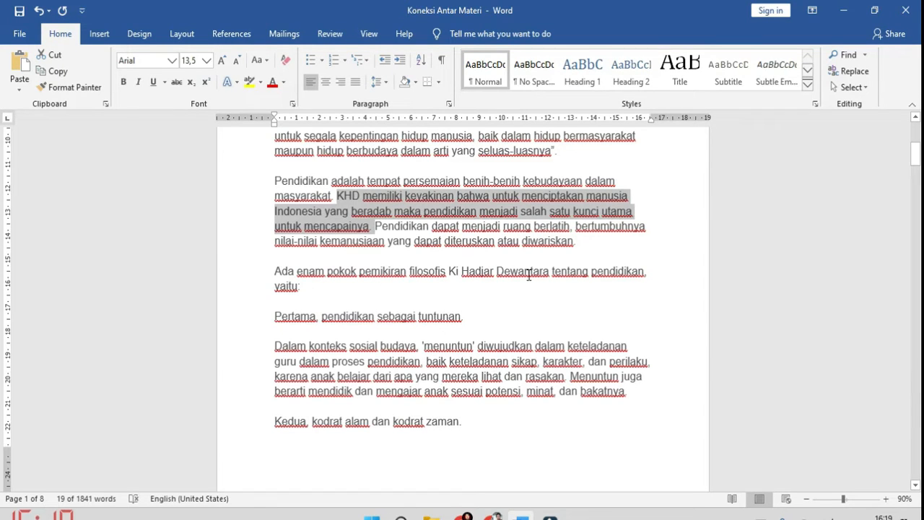
scroll(332, 286, down, 1)
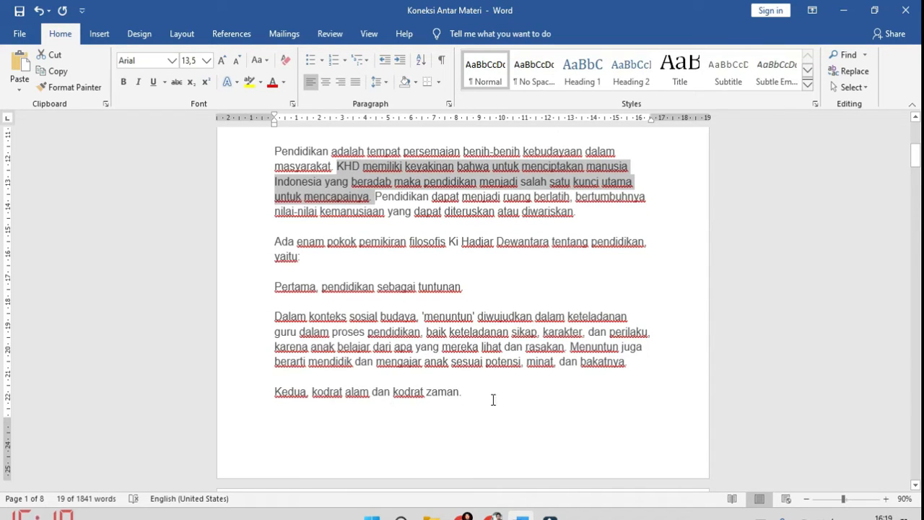
click(490, 514)
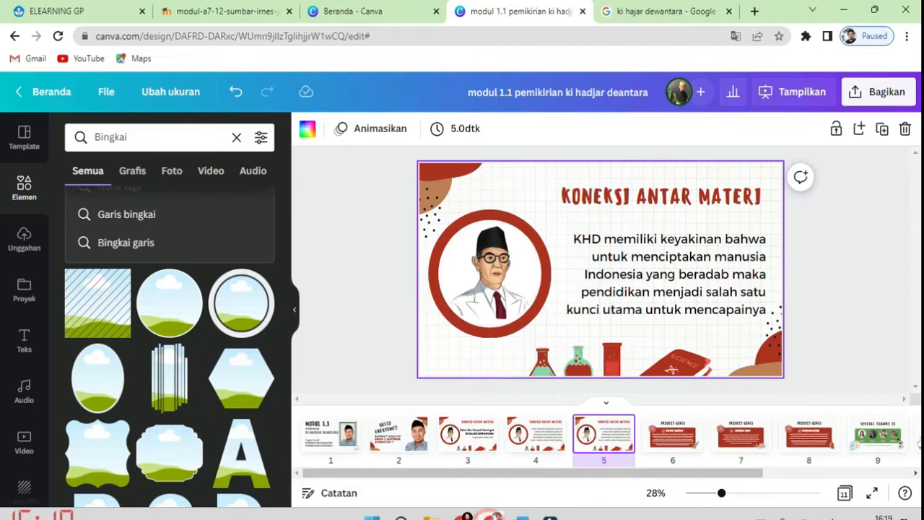
- Clear the content of slide 5 by deleting its circular framed portrait, title and body text, keeping the decorations
click(503, 300)
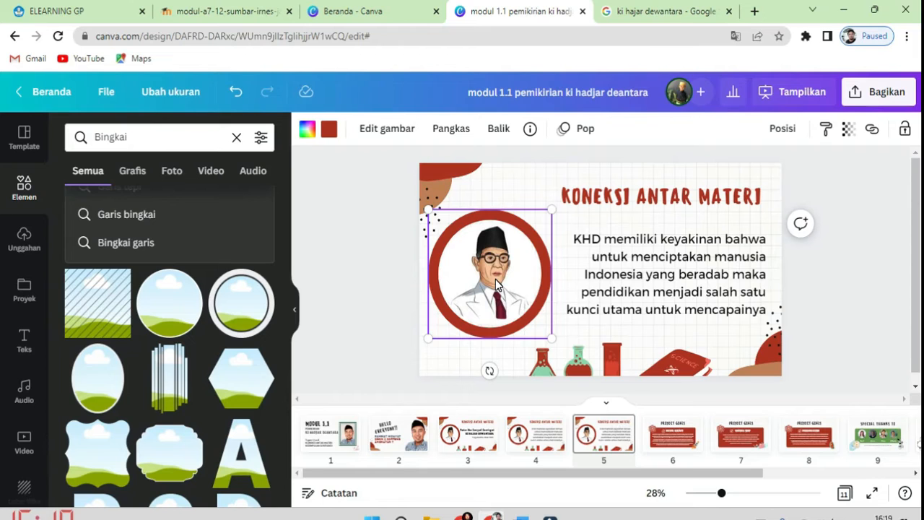
key(Delete)
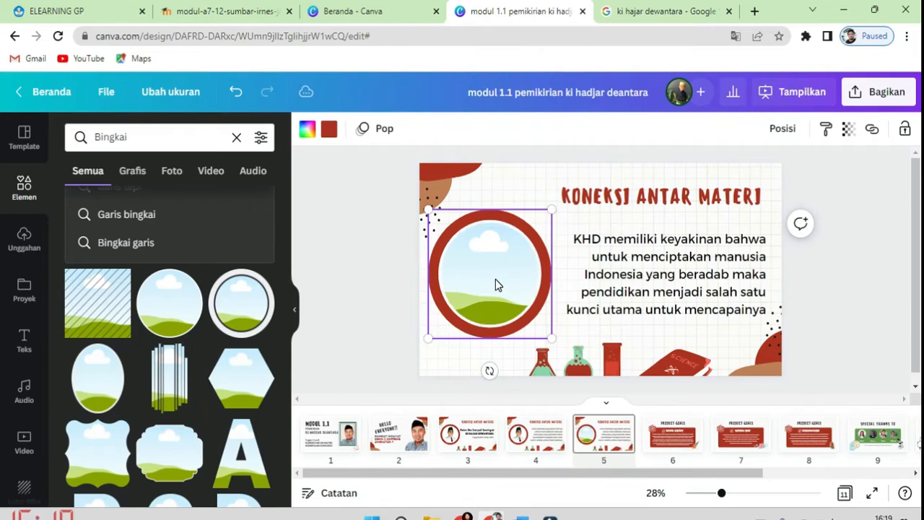
key(Delete)
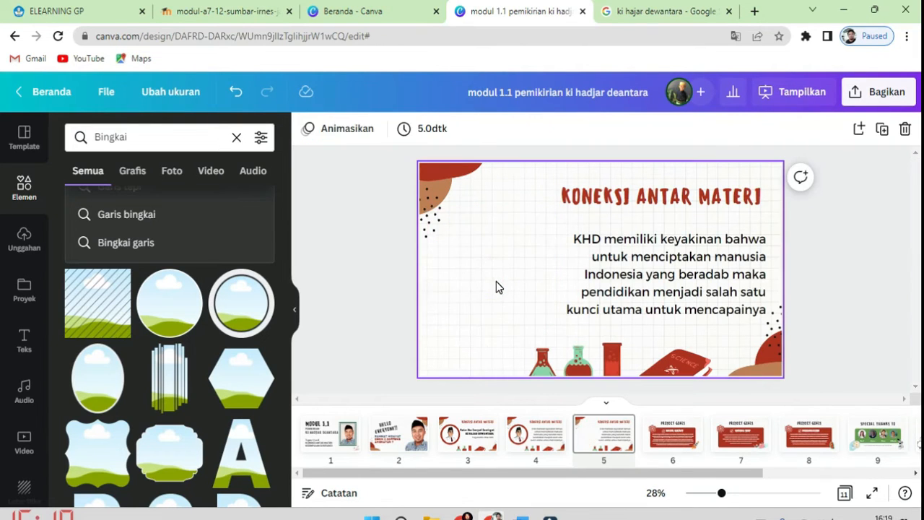
click(640, 208)
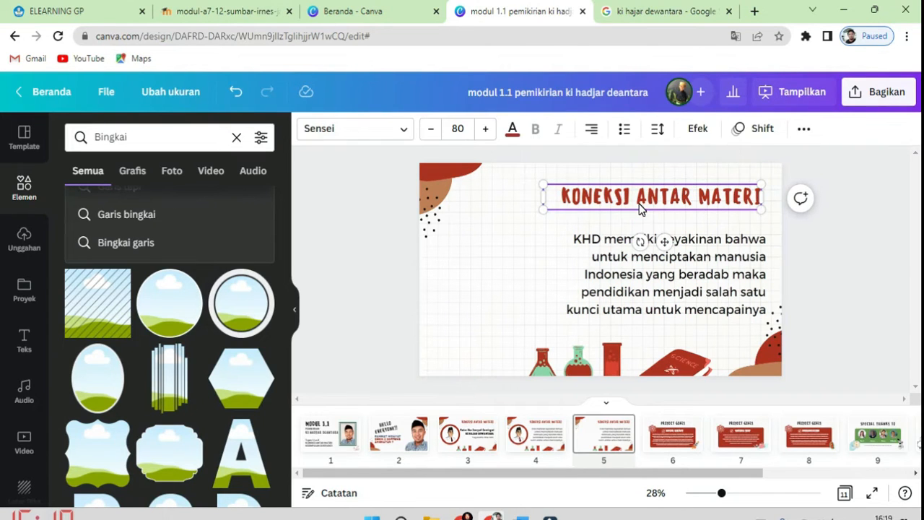
key(Delete)
click(654, 268)
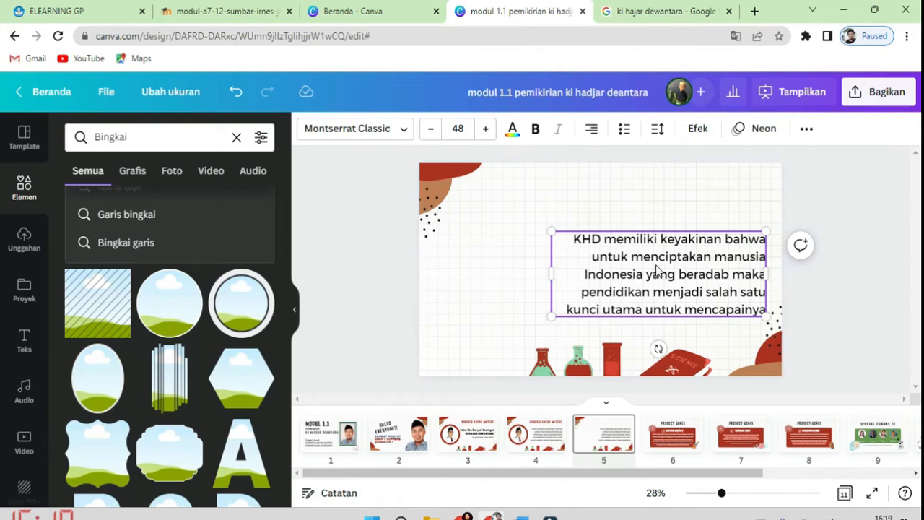
key(Delete)
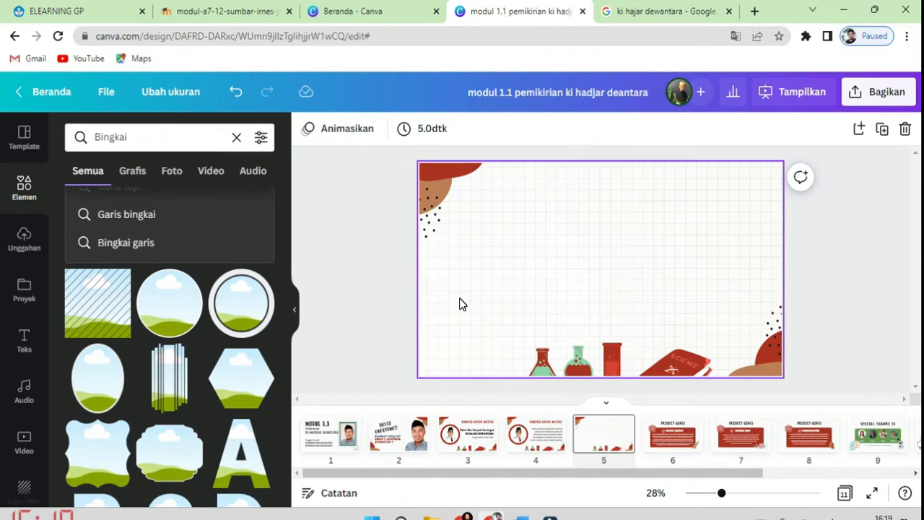
- Search the design elements for "diagram" in place of the earlier frame search
click(236, 137)
text(d)
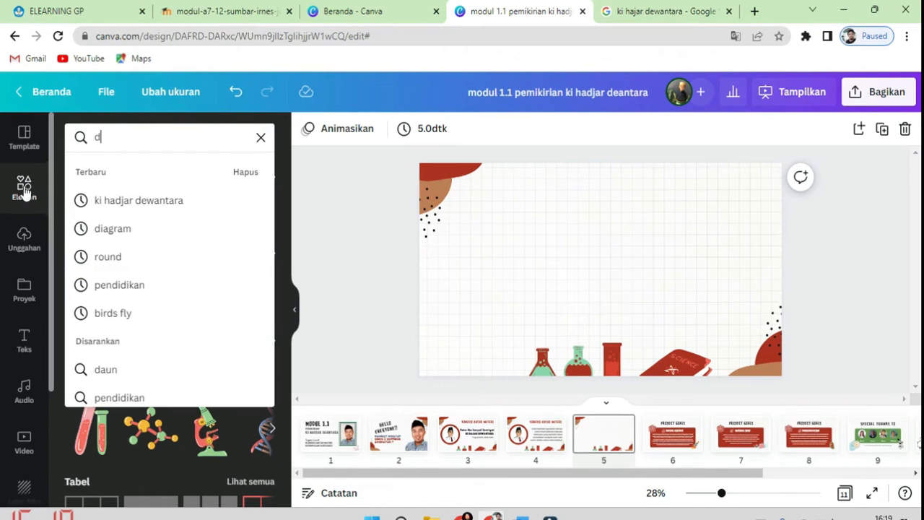
click(153, 147)
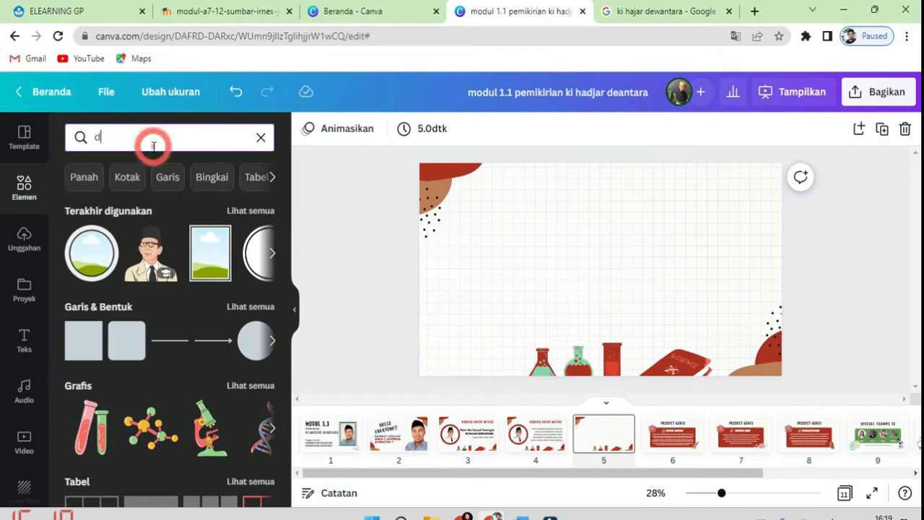
text(iagram)
key(Return)
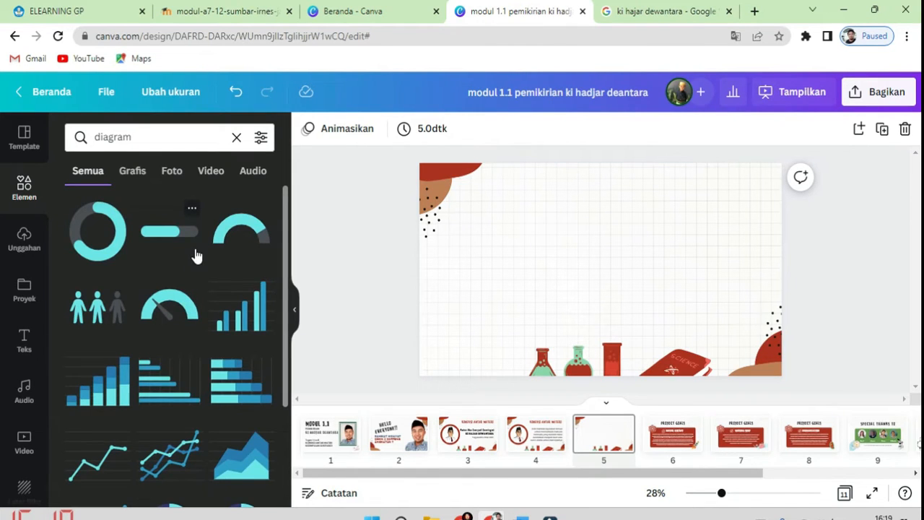
- Insert the coloured six-arm diagram with a grey central circle on slide 5 and enlarge it to span most of the slide
scroll(202, 260, down, 5)
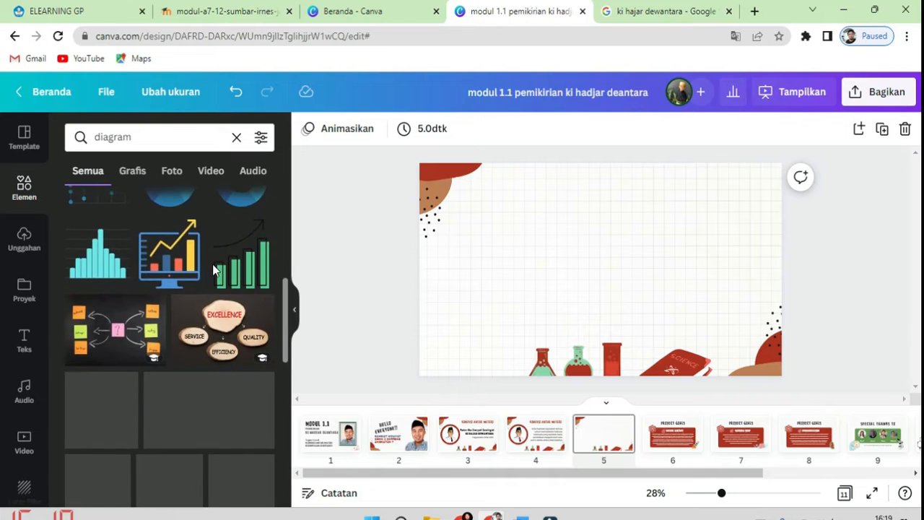
scroll(213, 269, down, 5)
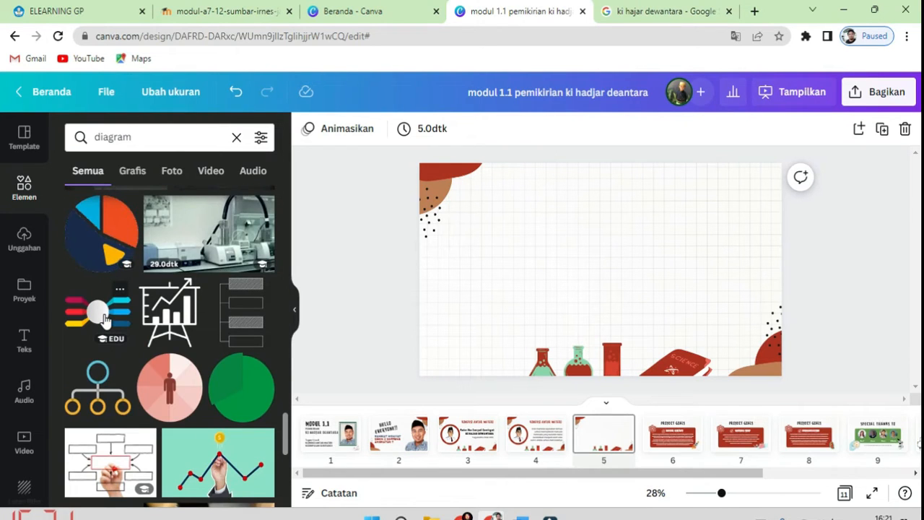
click(101, 312)
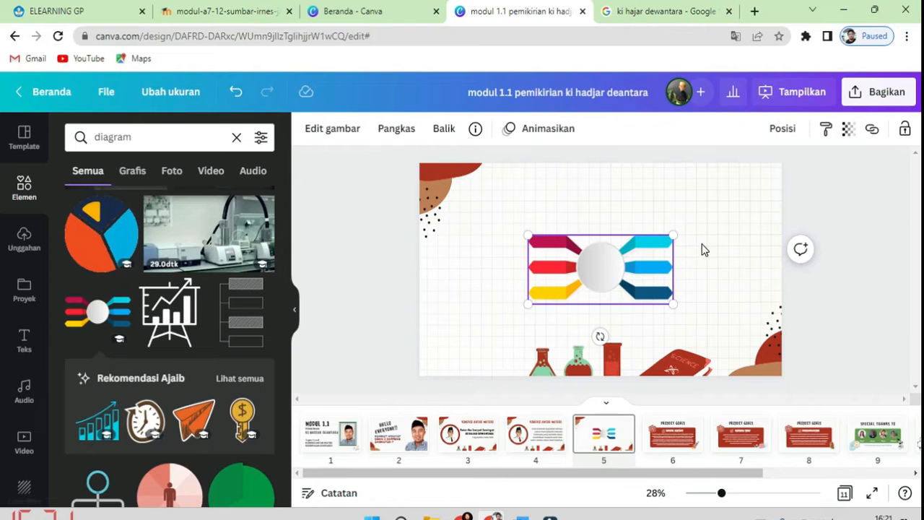
drag(673, 235, 746, 201)
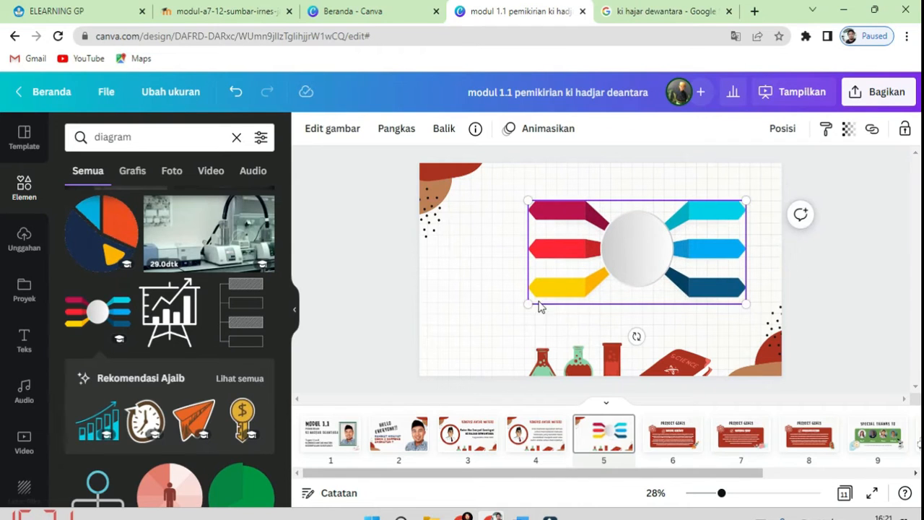
drag(527, 304, 464, 352)
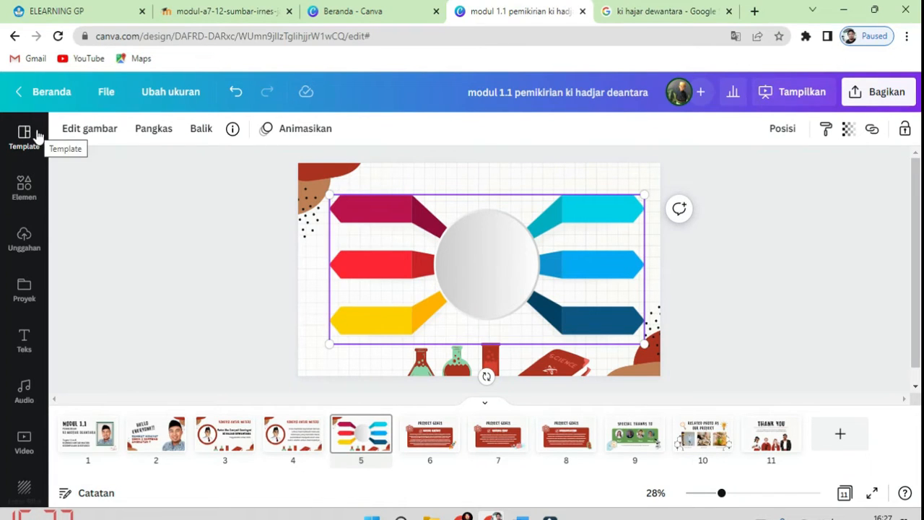
- Add the heading "6 POKOK PEMIKIRAN FILOSOFIS KHD" at size 56, narrowed to fit inside the diagram's central circle
click(27, 338)
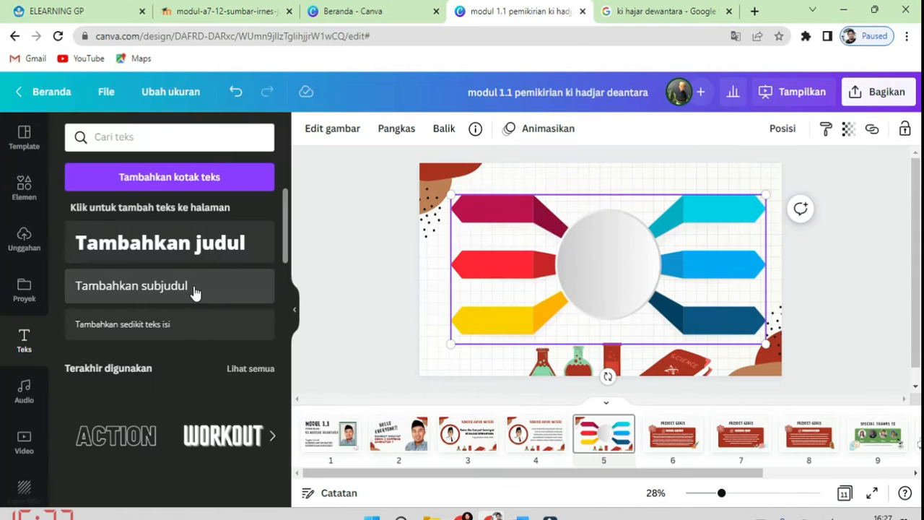
click(201, 259)
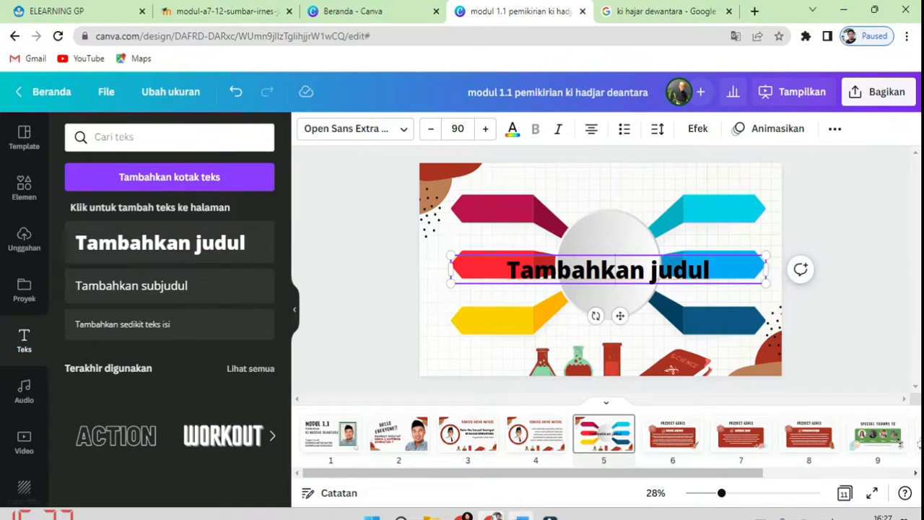
click(521, 515)
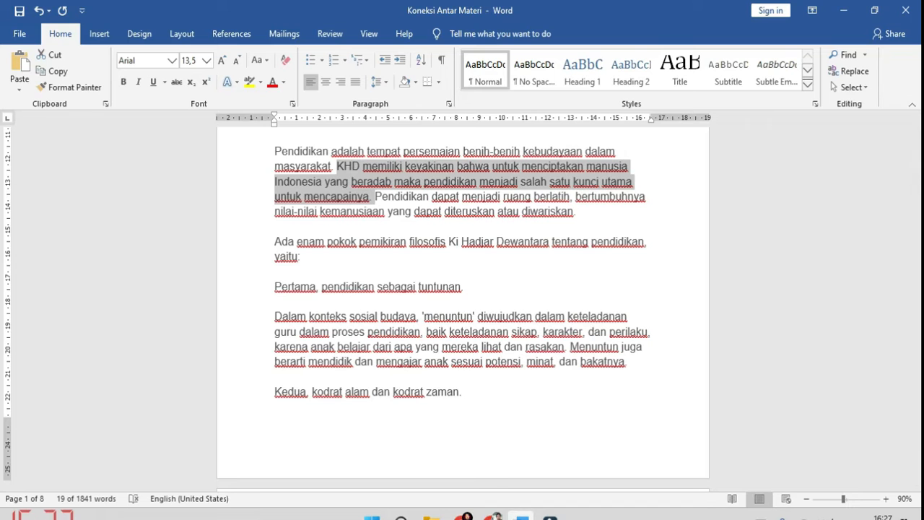
click(492, 516)
double_click(568, 271)
text(6 POKOK PEMIKIRAN FILOSOFIS KHD)
click(458, 128)
click(462, 339)
drag(768, 266, 626, 248)
click(814, 282)
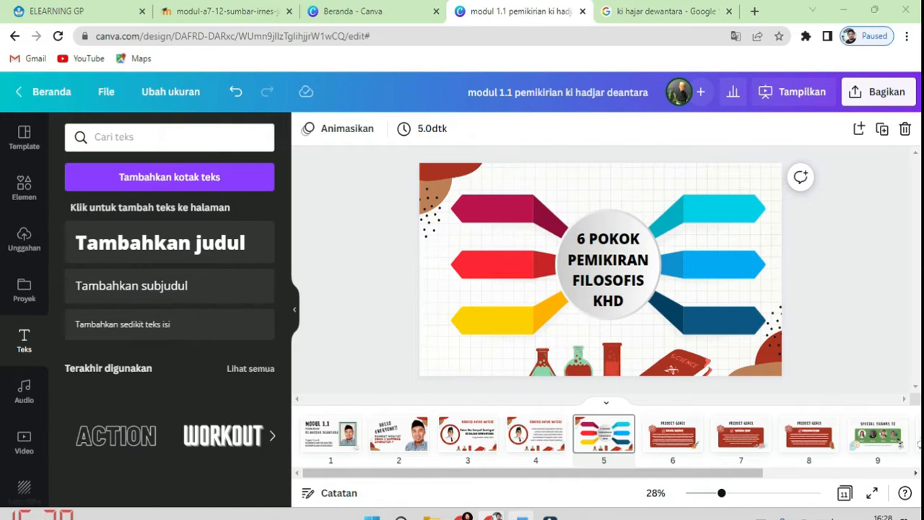
- Check the first philosophical idea in the Word document and add the text "PENDIDIKAN SEBAGAI TUNTUNAN" on the diagram's magenta arm
click(520, 515)
scroll(328, 290, down, 1)
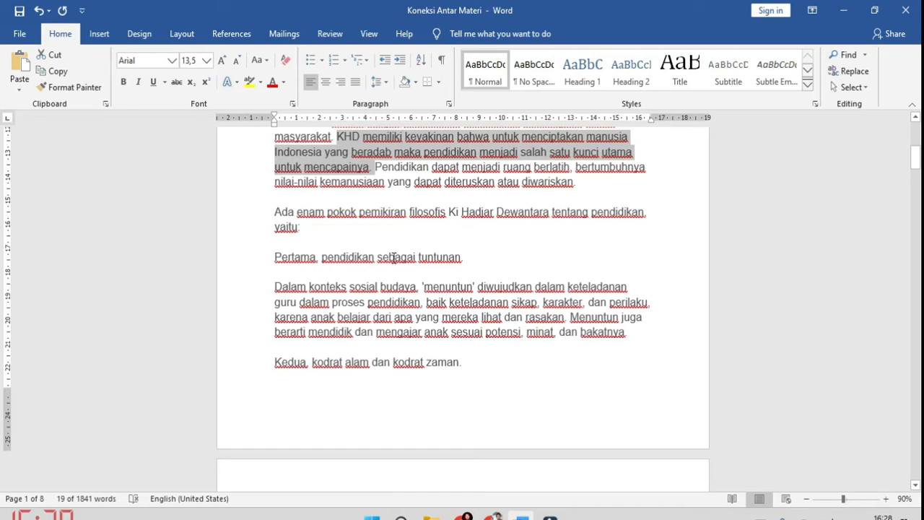
click(493, 516)
click(535, 209)
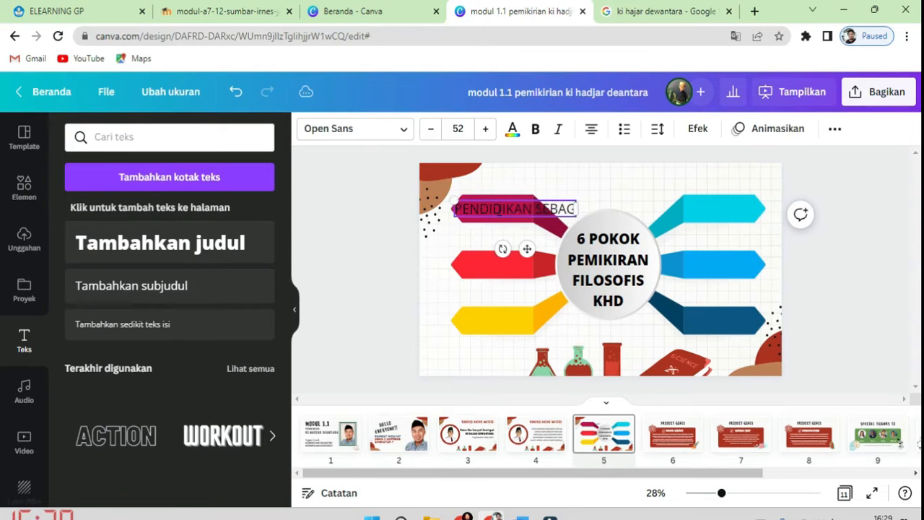
drag(575, 210, 497, 232)
- Format the magenta arm's label in white Lovelo at size 30 and fit it within the arm
scroll(507, 206, up, 5)
click(354, 129)
scroll(170, 310, down, 4)
click(108, 298)
click(431, 128)
drag(340, 238, 348, 237)
click(431, 128)
drag(437, 244, 438, 235)
click(513, 128)
scroll(392, 241, down, 5)
click(392, 241)
click(505, 209)
- Check the second idea in the Word document, add the "KODRAT ALAM KODRAT ZAMAN" label on the red arm and adjust its line spacing
scroll(498, 210, up, 1)
click(522, 515)
click(494, 515)
text(KODRAT ALAM KODRAT ZAMAN)
click(657, 129)
click(705, 190)
- Place a copy of the label on the yellow arm and change its text to "PETANI", following the Word document
click(459, 216)
drag(495, 308, 495, 370)
click(490, 341)
click(522, 515)
click(493, 516)
double_click(485, 332)
text(PETANI)
- Place a copy of the first label on the cyan arm and change its text to "TABULA RASA"
click(483, 199)
drag(561, 217, 813, 210)
double_click(737, 204)
text(TABULA RASA)
- Check the fifth idea in the Word document and put a duplicated label reading "BUDI PEKERTI" on the middle blue arm
click(522, 516)
click(493, 516)
key(ctrl+d)
drag(755, 242, 752, 370)
double_click(742, 264)
text(BUDI PEKERTI)
- Duplicate the label for the dark blue arm and change its text to "BERHAMBA PADA ANAK"
key(ctrl+d)
double_click(742, 328)
text(BERHAMBA PADA ANAK)
click(838, 359)
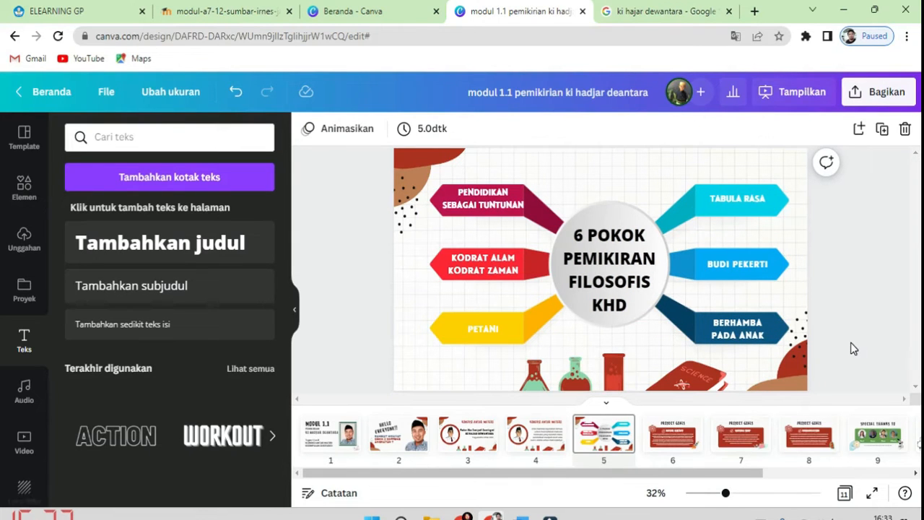
- Find the conclusion paragraph in the Word document, then move slide 6's title up and replace its text with "KESIMPULAN"
click(521, 515)
scroll(557, 296, down, 6)
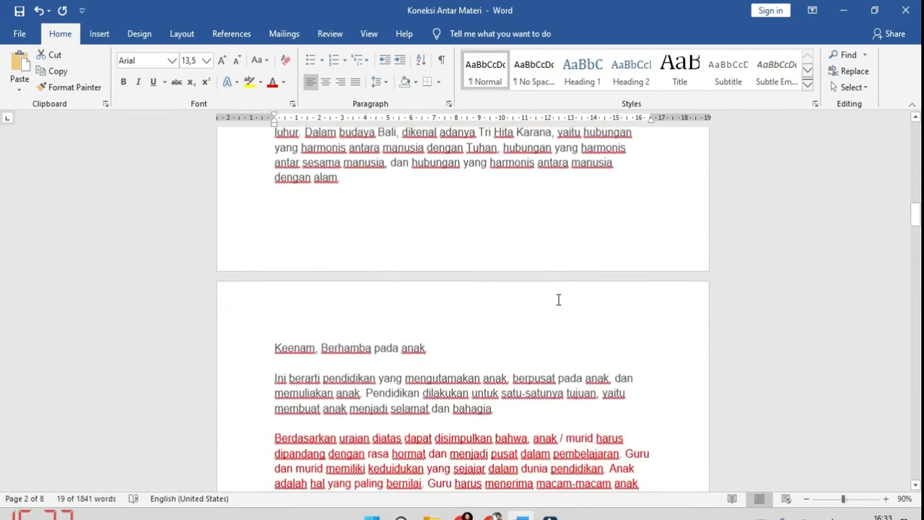
scroll(560, 315, up, 1)
scroll(357, 290, down, 2)
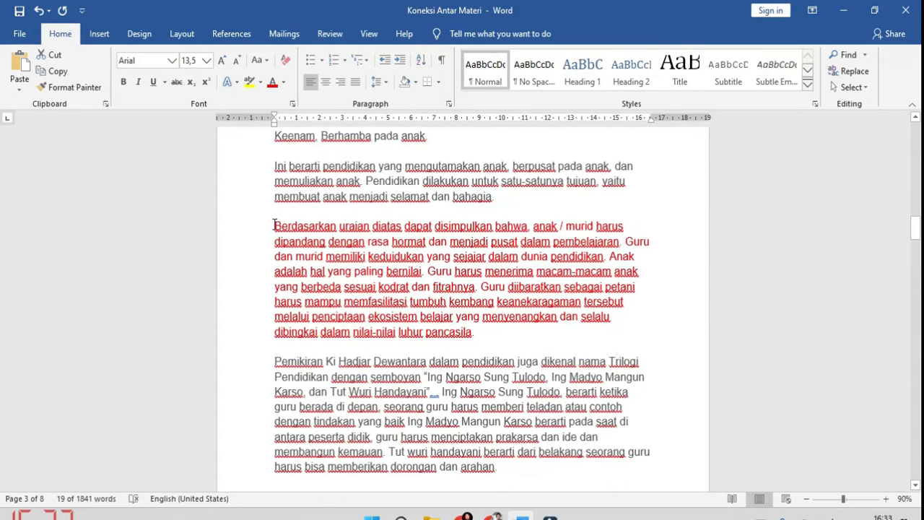
click(554, 511)
click(666, 442)
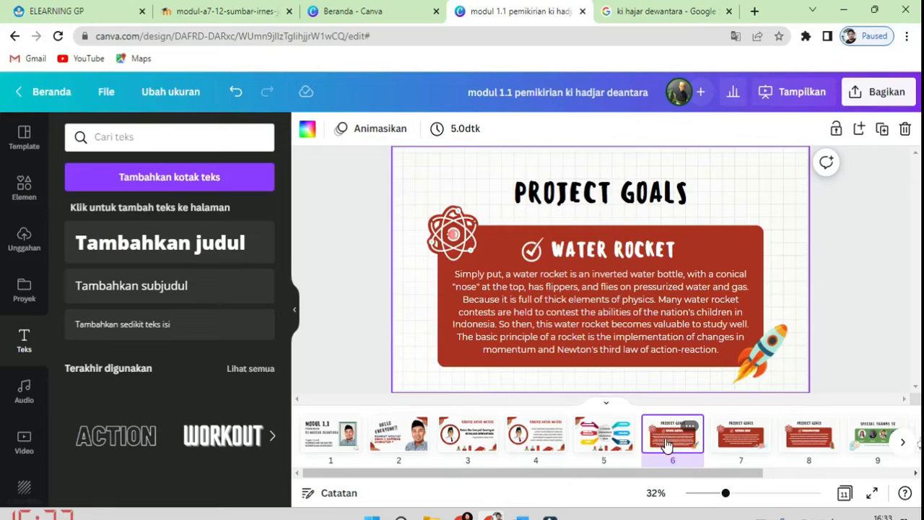
click(613, 208)
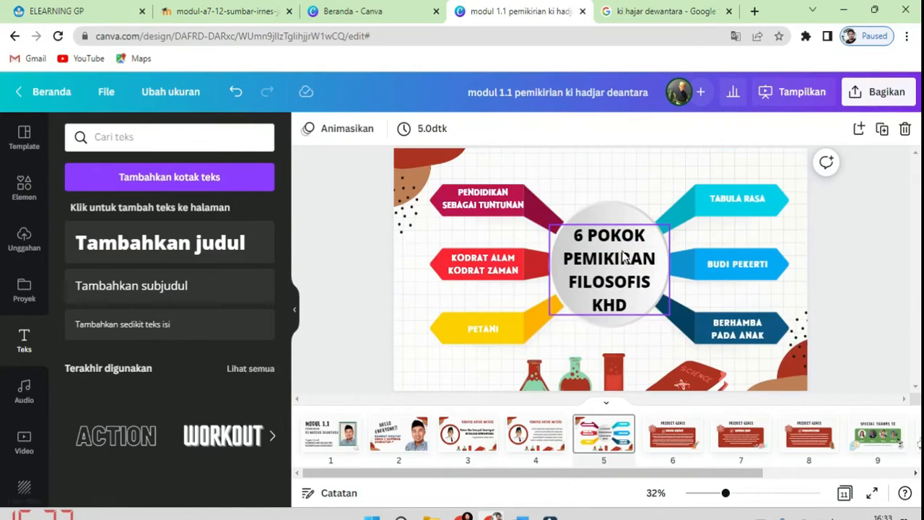
double_click(610, 180)
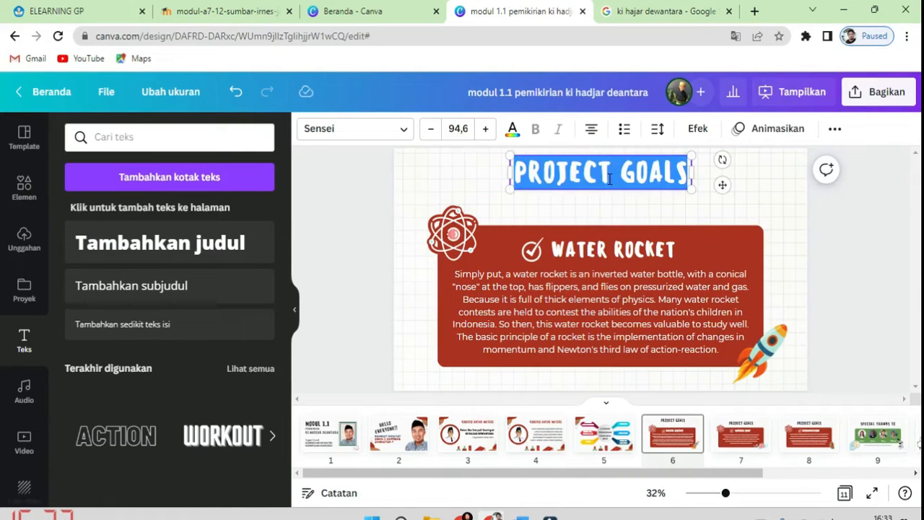
text(KESIM)
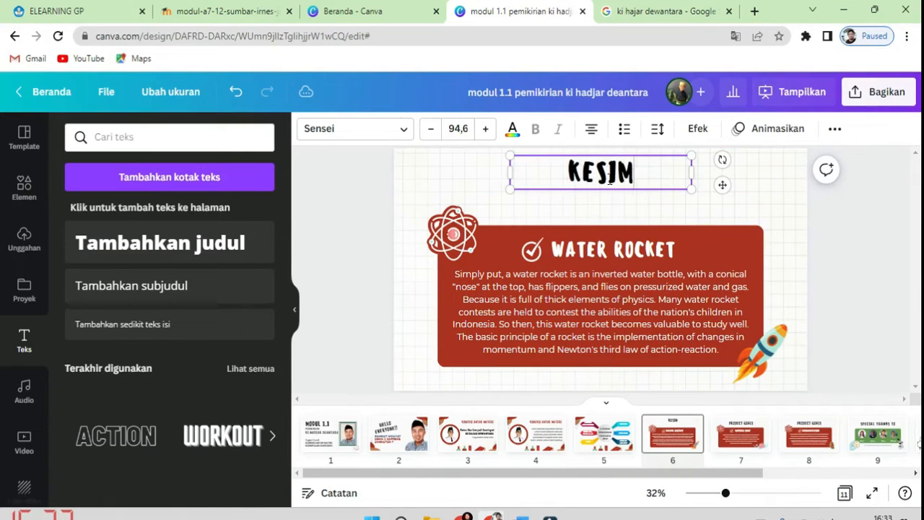
text(PULAN)
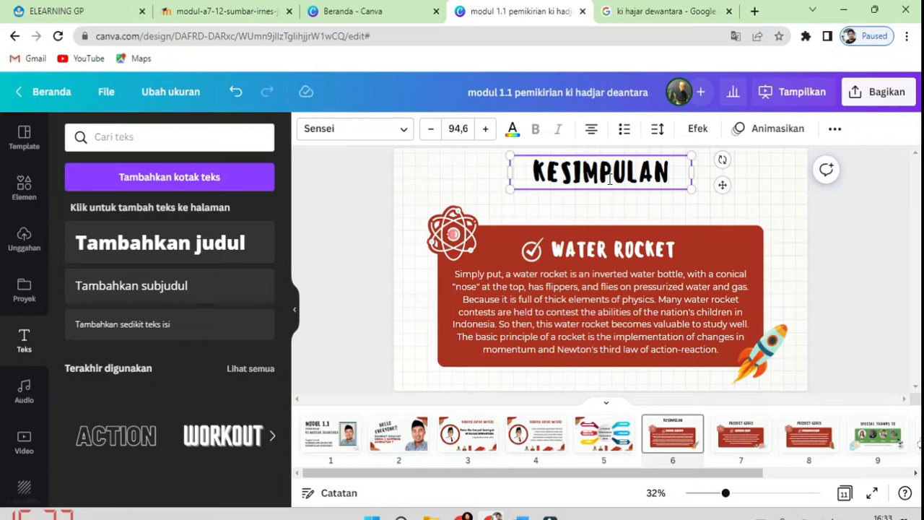
- Move slide 6's red panel and its contents up beneath the title, and delete the check mark and "WATER ROCKET" subheading
click(642, 250)
shift+click(697, 292)
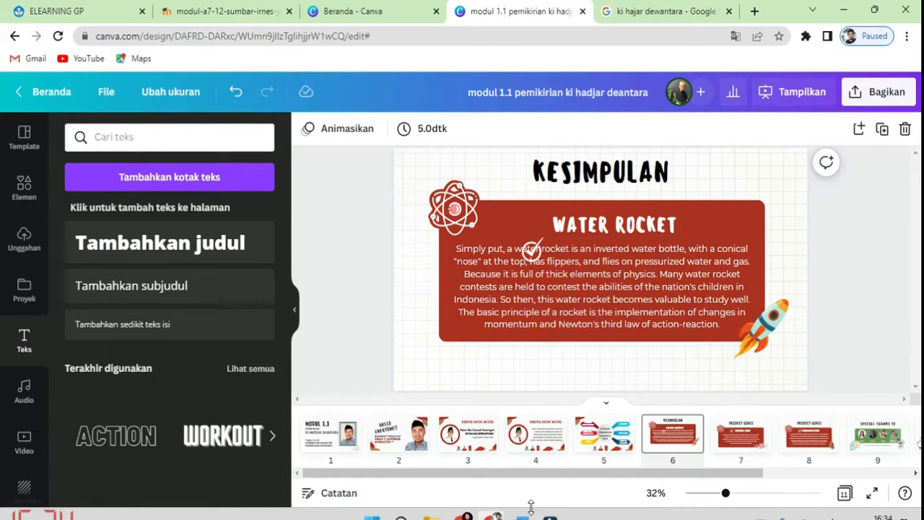
click(538, 247)
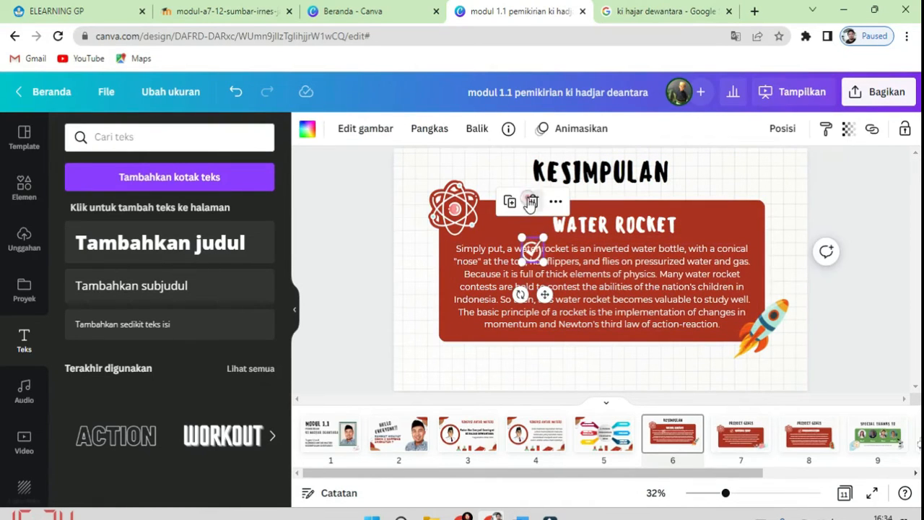
click(532, 200)
click(563, 229)
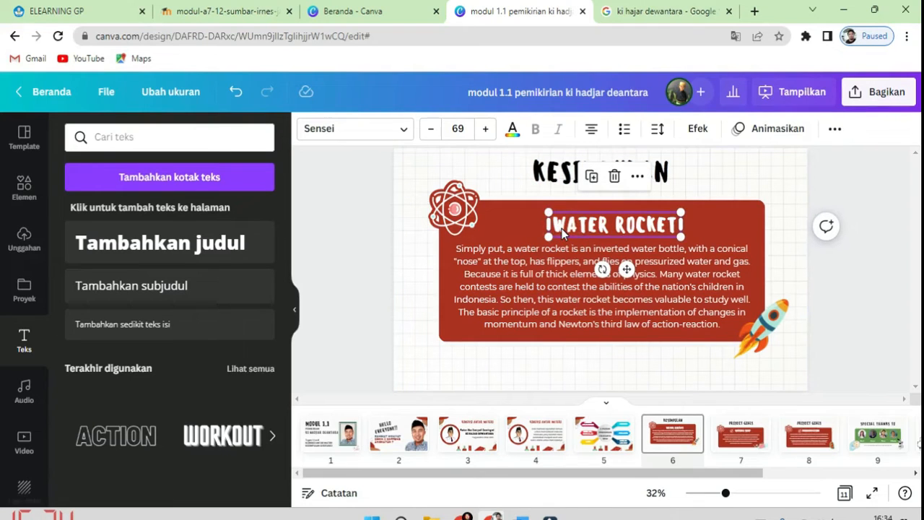
key(Delete)
- Shrink the atom icon and shift it outward at the upper corner of slide 6's red panel
click(584, 274)
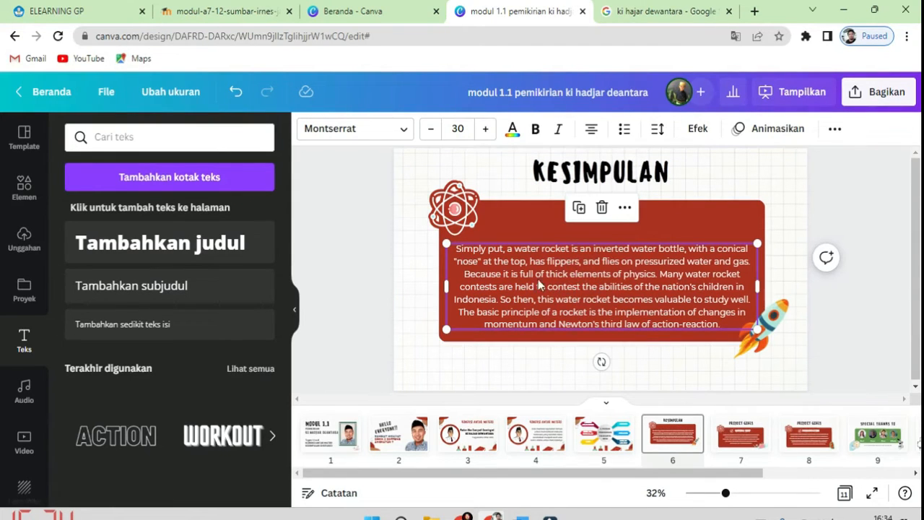
click(438, 192)
drag(437, 191, 417, 191)
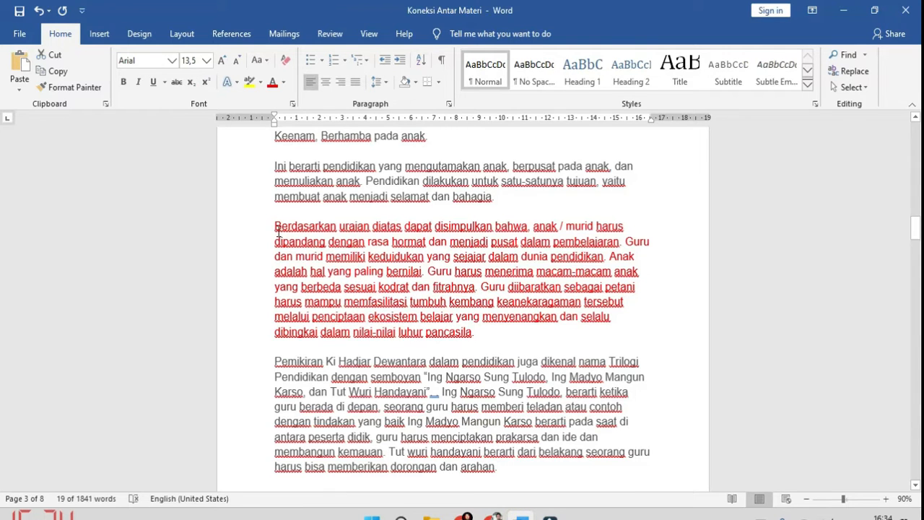
- Replace the body text in slide 6's red panel with the Word document's red conclusion paragraph beginning "Berdasarkan uraian diatas"
drag(278, 228, 473, 331)
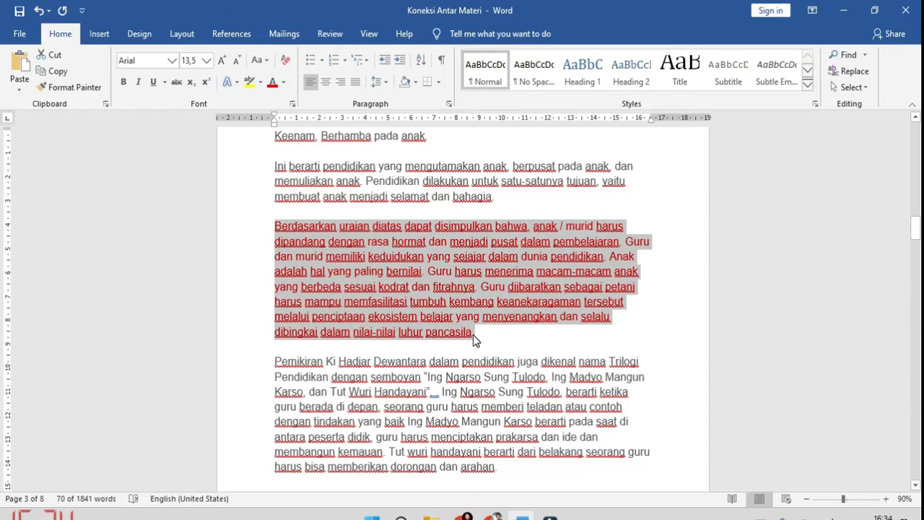
click(494, 517)
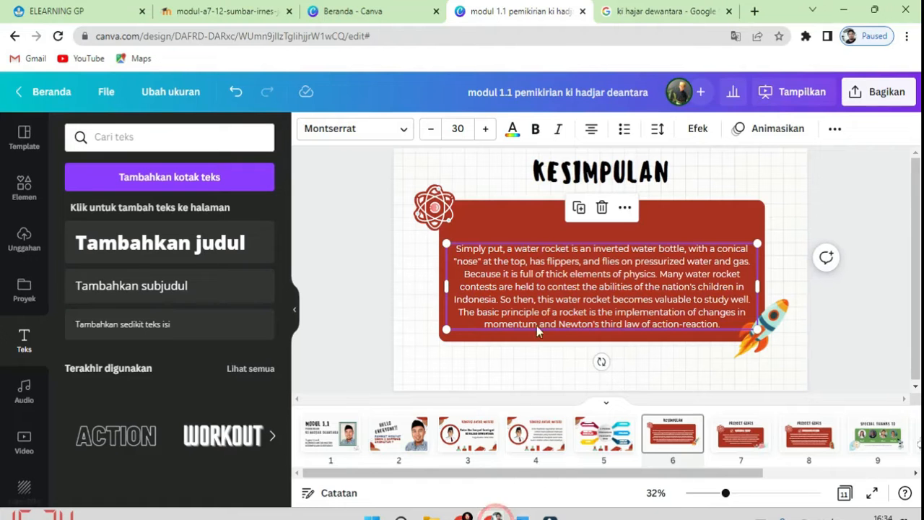
double_click(536, 286)
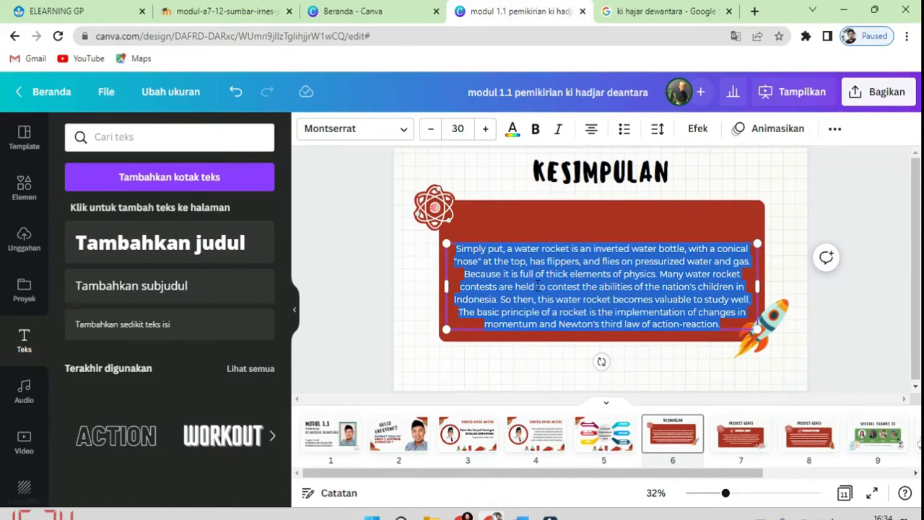
key(ctrl+v)
key(Escape)
click(844, 323)
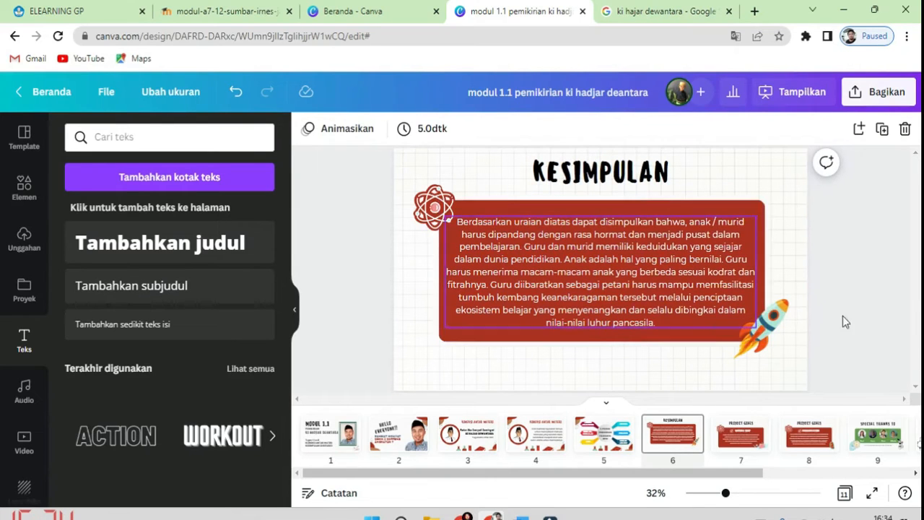
- Apply the Pop text animation to the "6 POKOK PEMIKIRAN FILOSOFIS KHD" heading on slide 5
click(610, 434)
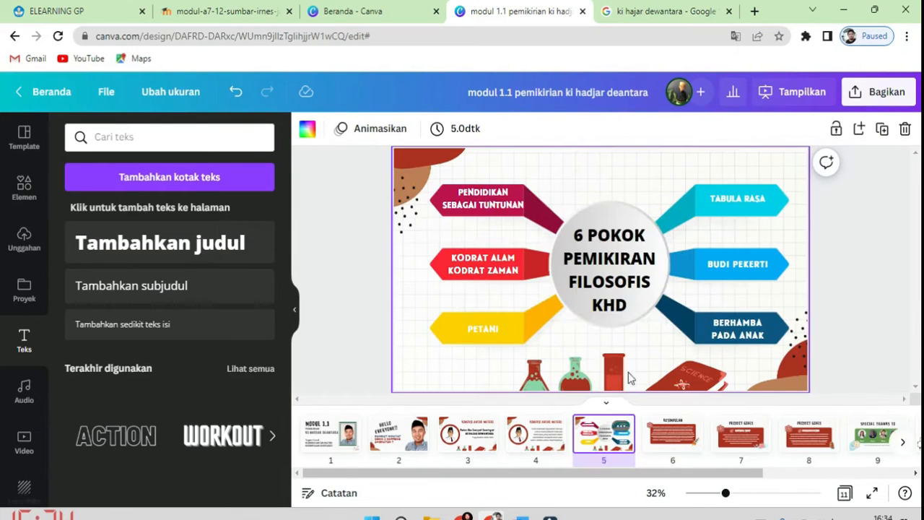
click(625, 218)
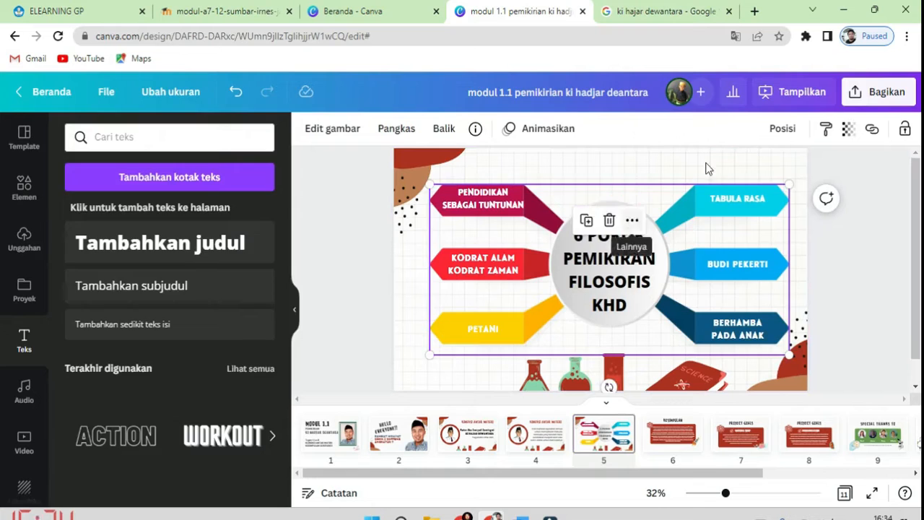
click(540, 129)
scroll(108, 317, up, 3)
click(117, 310)
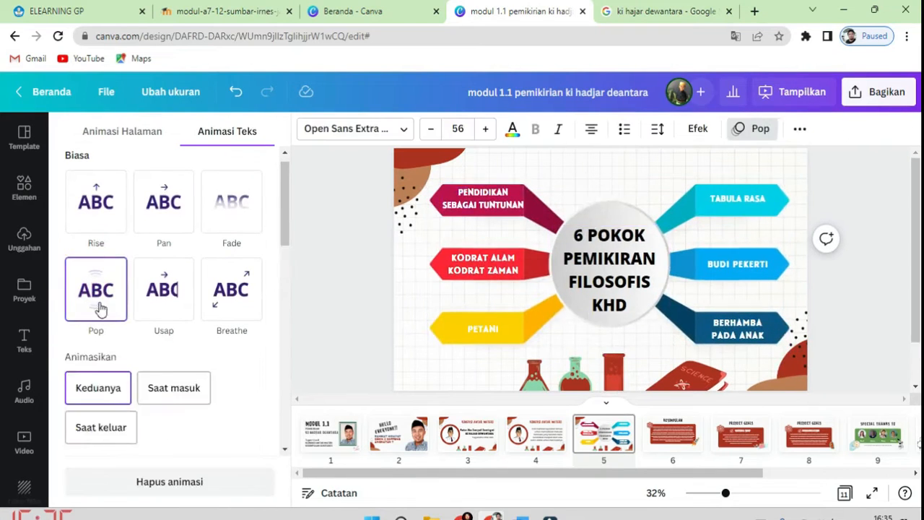
- Apply the Shift text animation to all six arrow labels around the circle on slide 5
click(743, 198)
shift+click(754, 268)
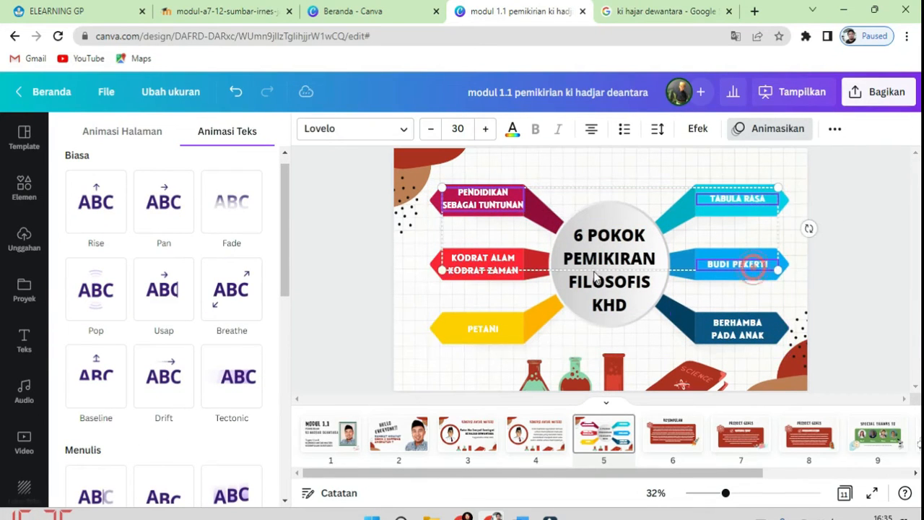
shift+click(484, 264)
shift+click(485, 329)
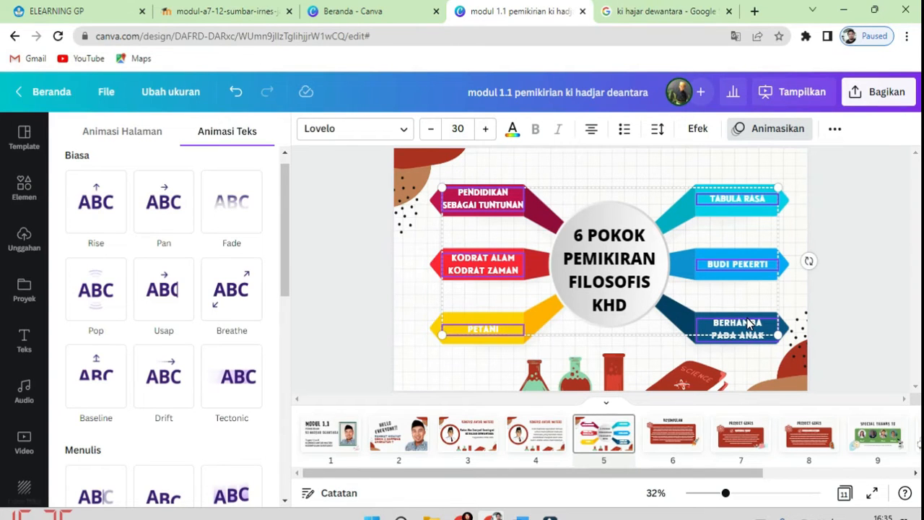
shift+click(749, 323)
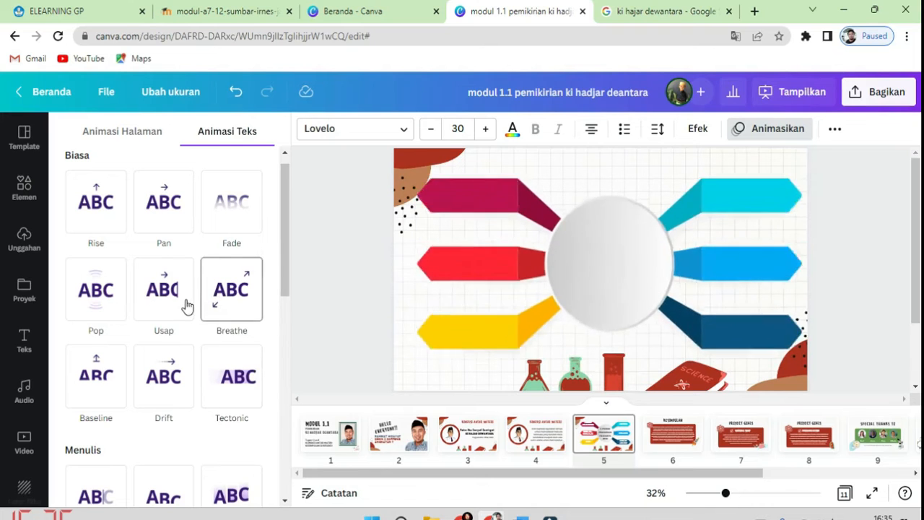
scroll(218, 422, down, 1)
scroll(238, 416, down, 1)
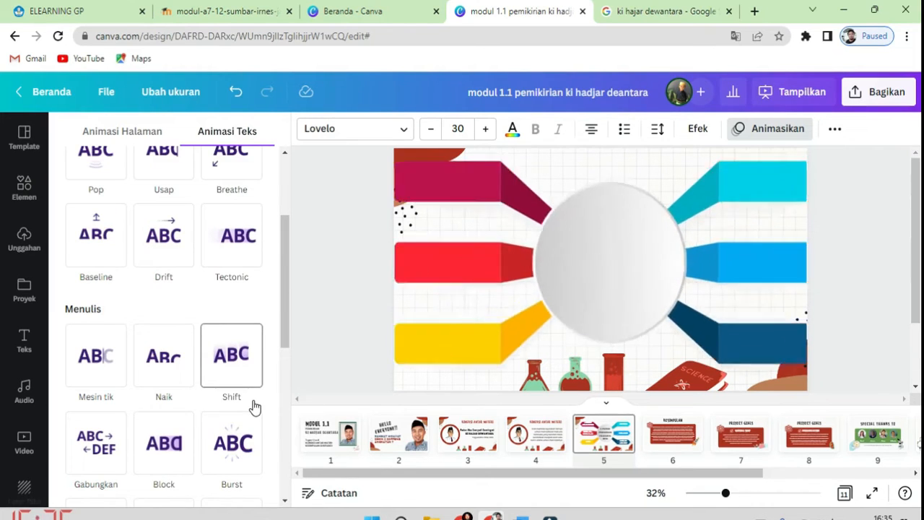
click(238, 371)
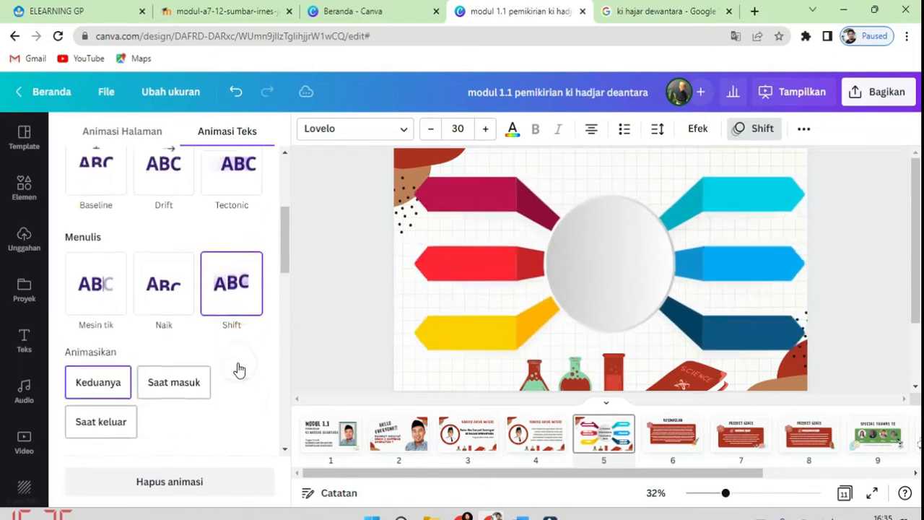
click(825, 270)
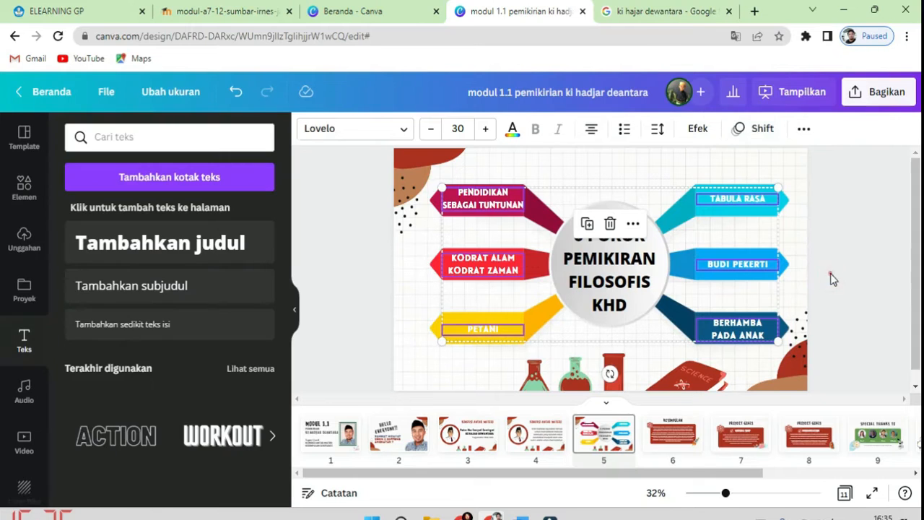
- Apply the Rise text animation to slide 6's "KESIMPULAN" title and the Mesin tik animation to the paragraph in its red panel
click(676, 438)
click(615, 172)
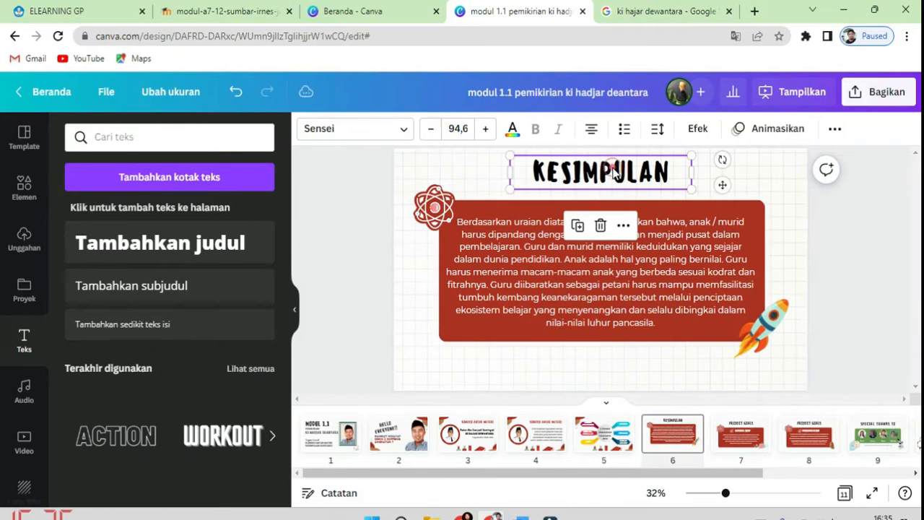
click(773, 130)
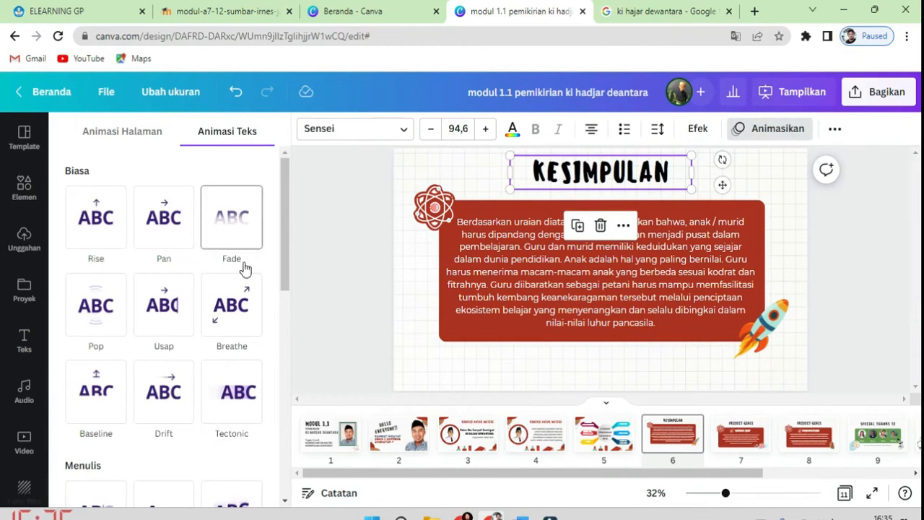
click(96, 216)
click(142, 406)
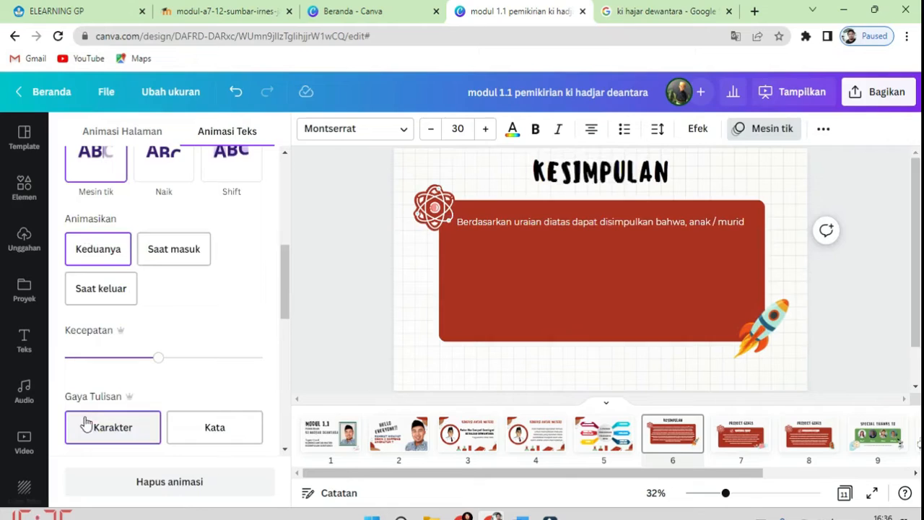
click(247, 421)
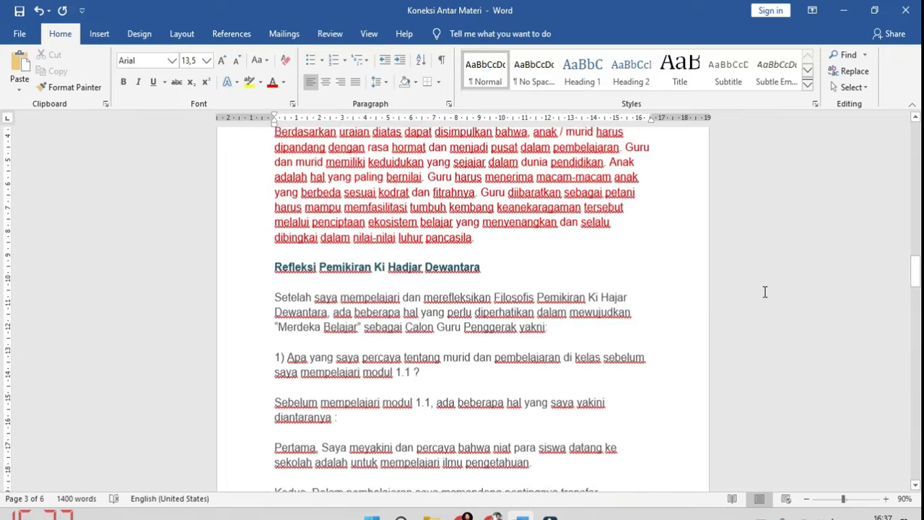
- Find the first reflection question in the Word document, and move slide 7's "PROJECT GOALS" title toward the slide's upper-left corner
scroll(765, 292, up, 1)
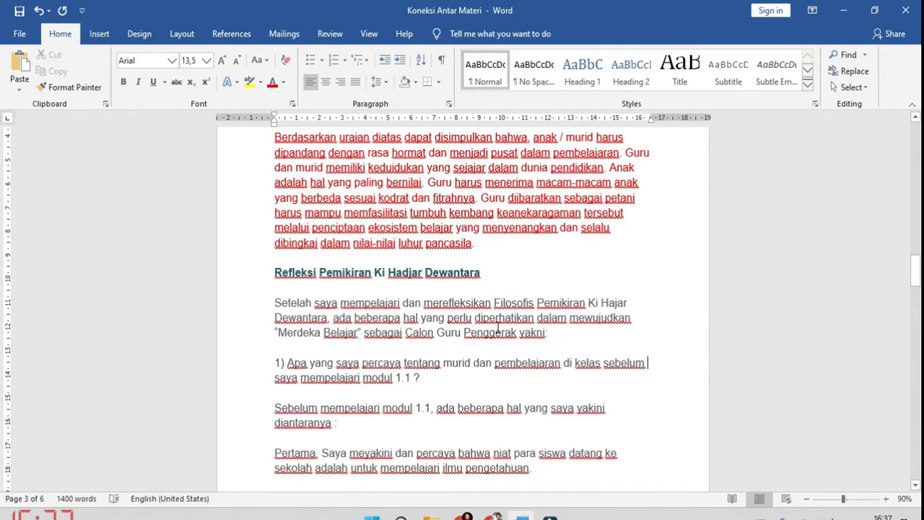
scroll(512, 460, down, 1)
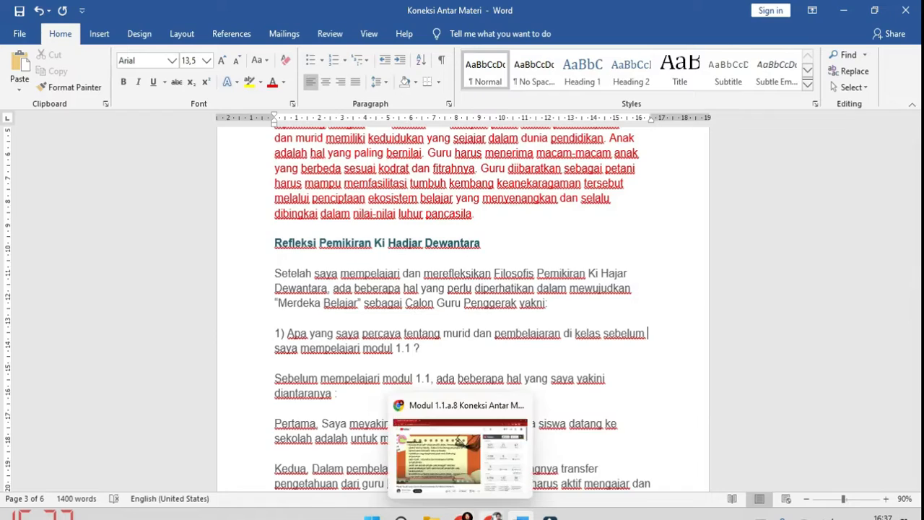
click(493, 517)
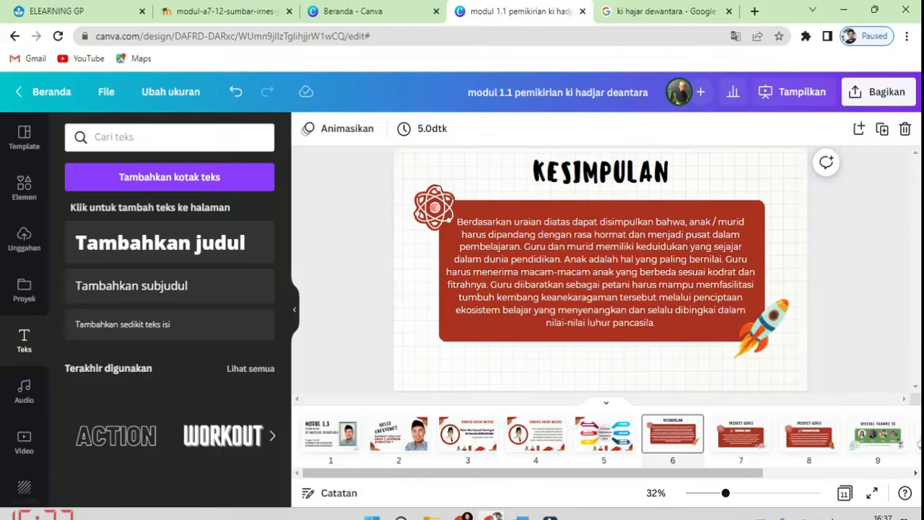
click(735, 448)
drag(753, 473, 823, 475)
click(574, 195)
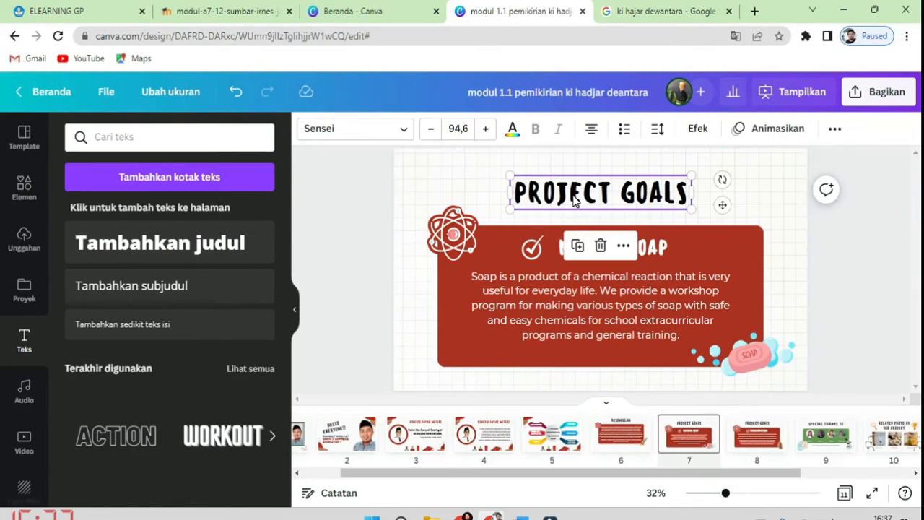
drag(574, 201, 474, 180)
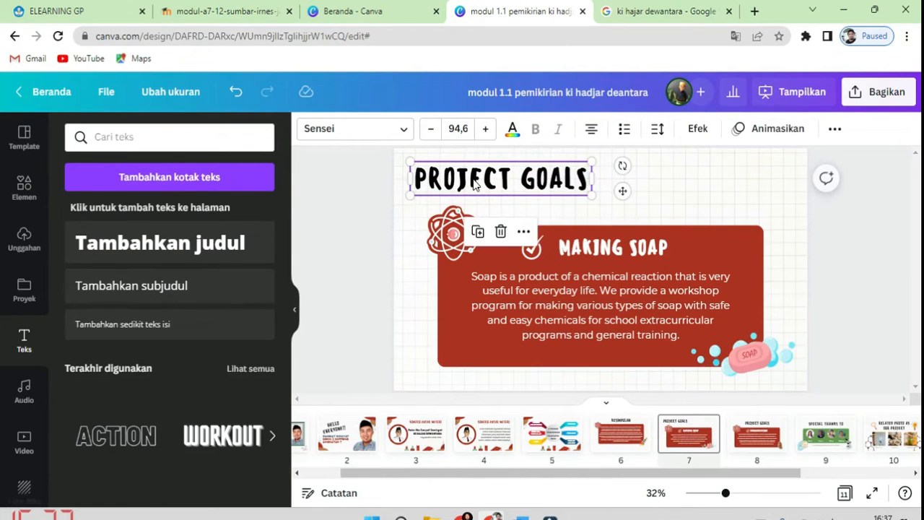
- Replace slide 7's title with Word's question "Apa yang saya percaya tentang murid dan pembelajaran di kelas sebelum saya mempelajari modul 1.1 ?", left-aligned in a two-line box
double_click(474, 184)
key(alt+Tab)
drag(288, 331, 418, 353)
key(ctrl+c)
key(alt+Tab)
key(ctrl+v)
click(591, 134)
drag(592, 189, 784, 188)
click(844, 250)
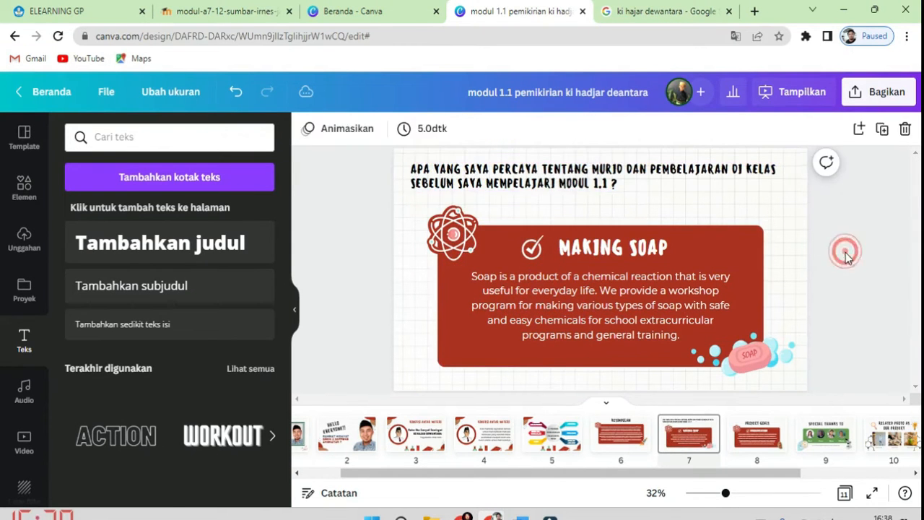
- Delete slide 7's atom and soap graphics, and enlarge the red panel up beneath the title and out to the title's width
click(532, 186)
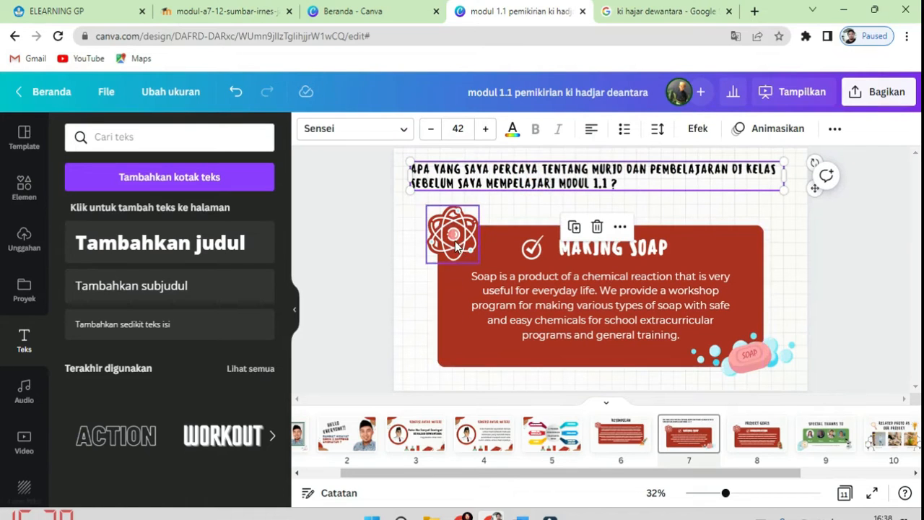
click(707, 263)
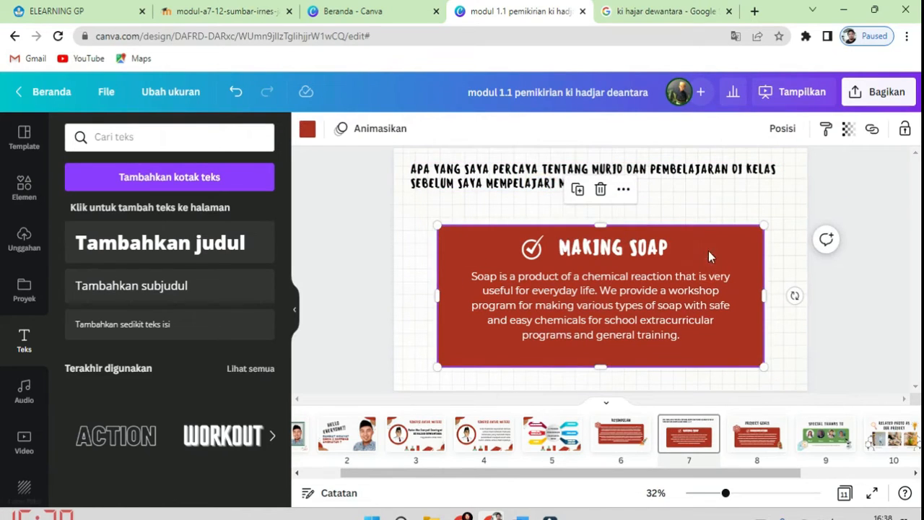
drag(599, 224, 632, 198)
drag(437, 284, 410, 290)
drag(765, 287, 784, 289)
click(871, 318)
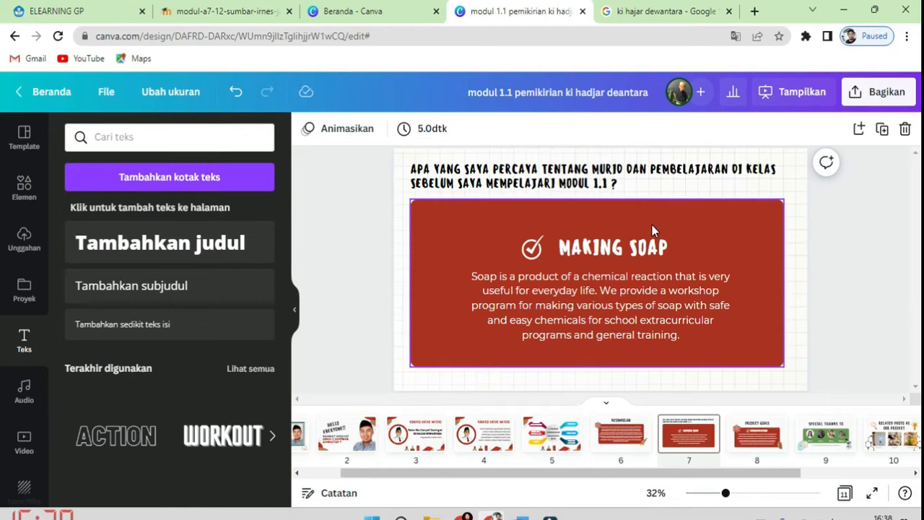
- Remove the check mark and "MAKING SOAP" subheading, and replace slide 7's widened body text with Word's passage from "Saya meyakini" into the "Ketiga" paragraph
drag(702, 282, 761, 334)
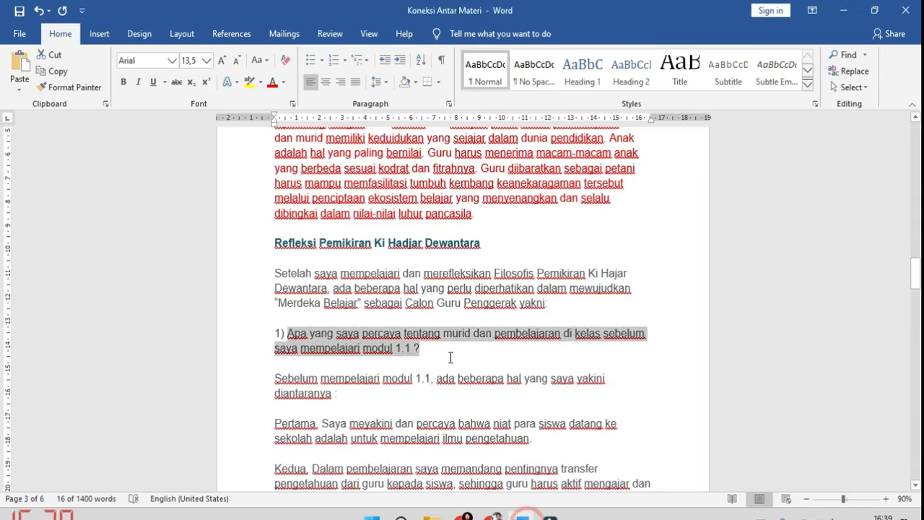
scroll(462, 361, down, 4)
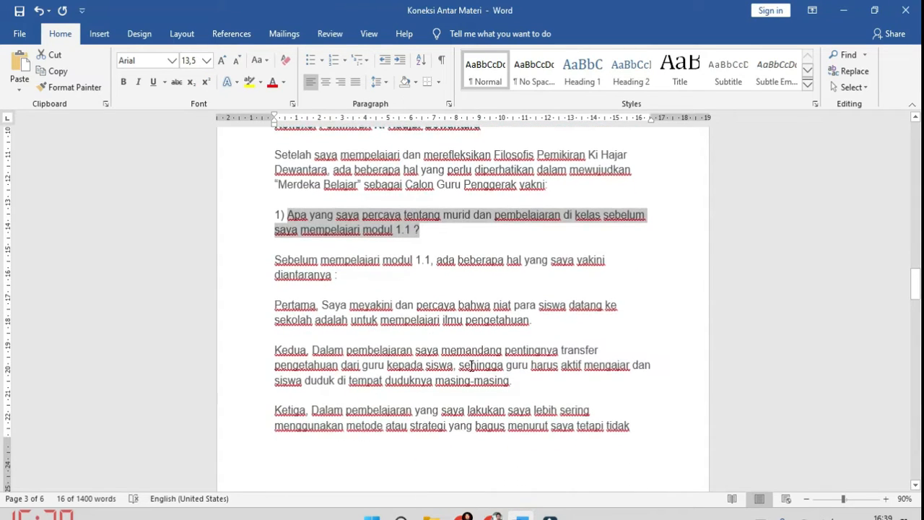
scroll(405, 340, down, 1)
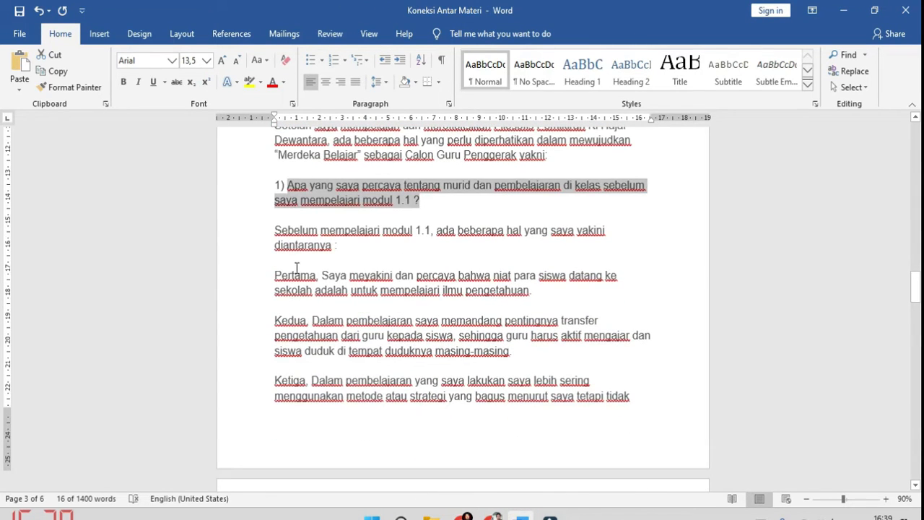
drag(320, 276, 617, 402)
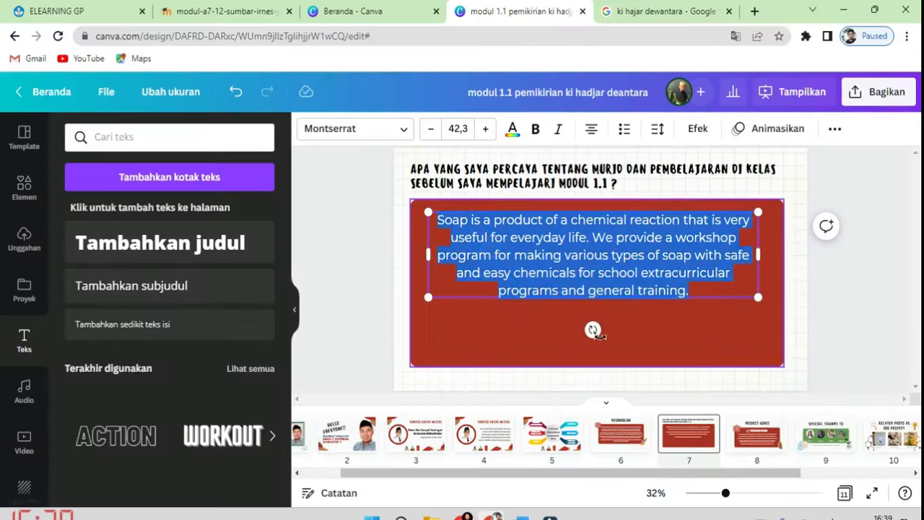
key(ctrl+v)
click(388, 291)
- Format slide 7's body text as a left-aligned bulleted list at size 36 without blank lines between the paragraphs
click(496, 274)
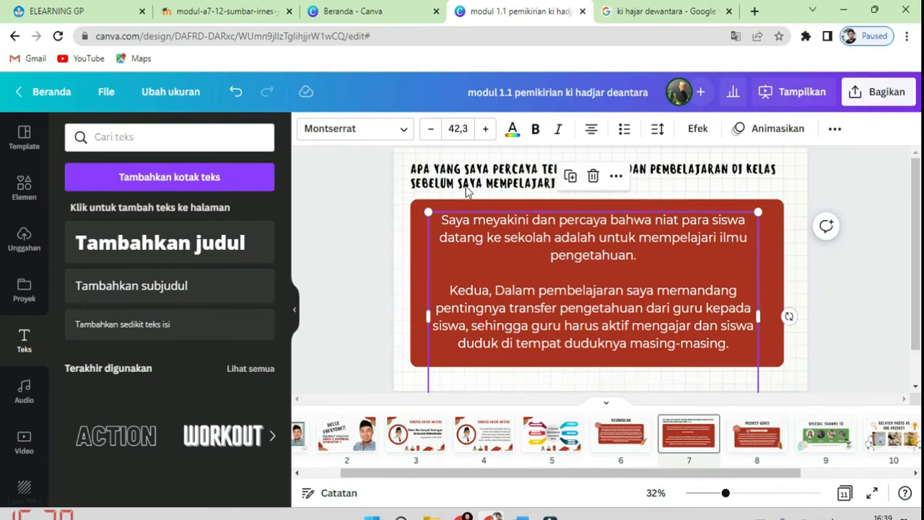
click(459, 130)
click(494, 363)
click(509, 248)
key(BackSpace)
click(549, 309)
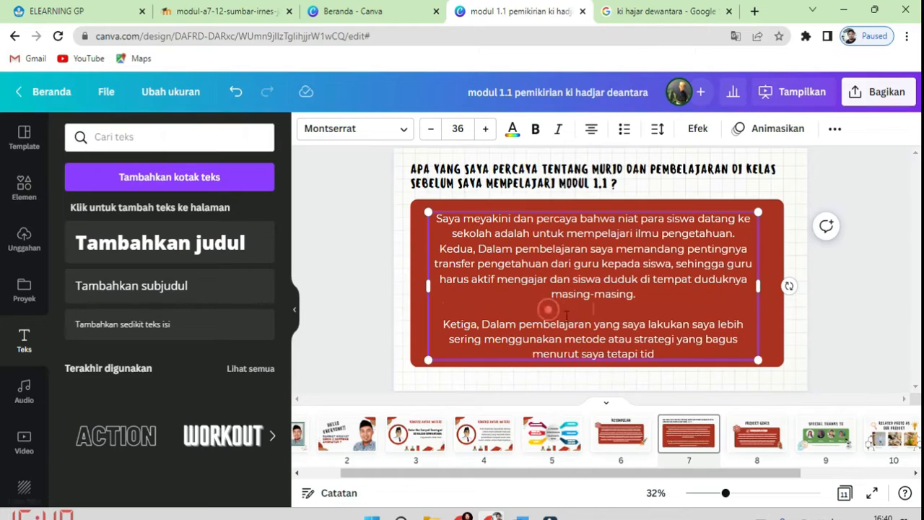
key(BackSpace)
click(595, 126)
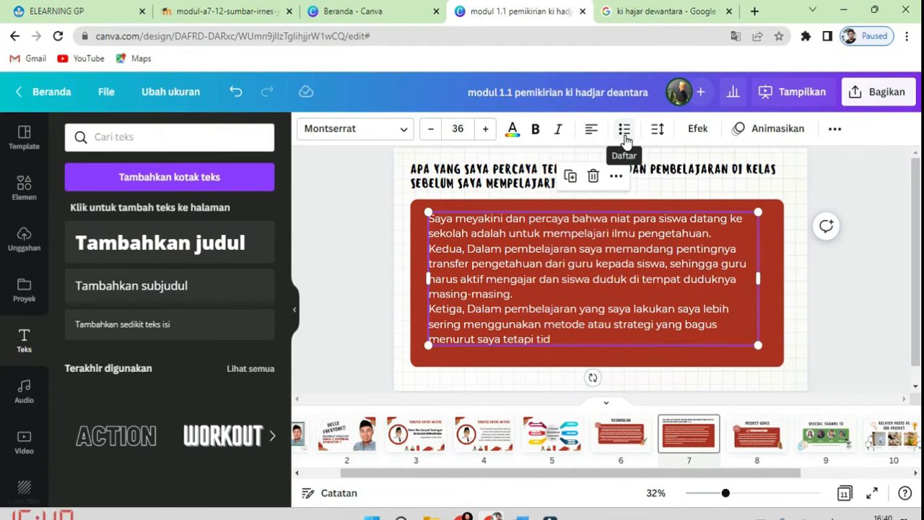
click(625, 134)
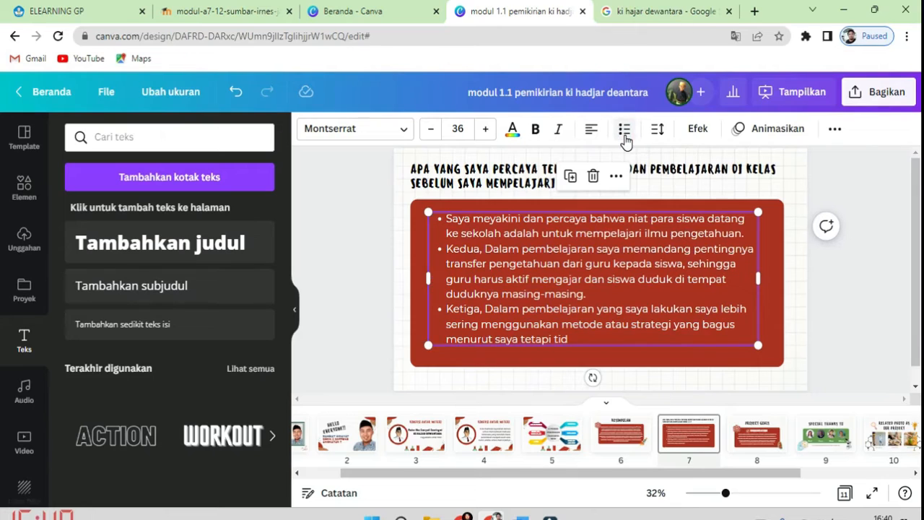
- Add the rest of Word's "Ketiga" point and the "Keempat" point to slide 7's list, and justify the text at size 32
click(521, 517)
scroll(562, 373, down, 4)
scroll(603, 401, up, 2)
key(alt+Tab)
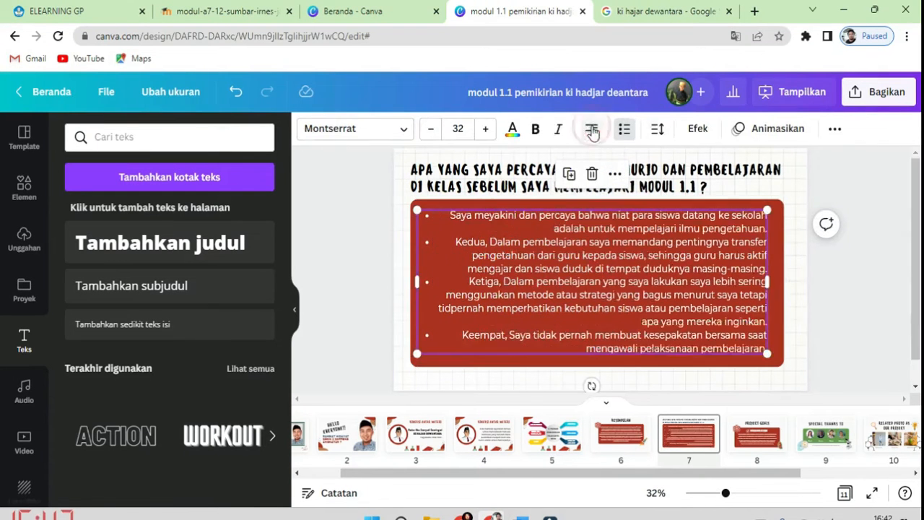
click(830, 347)
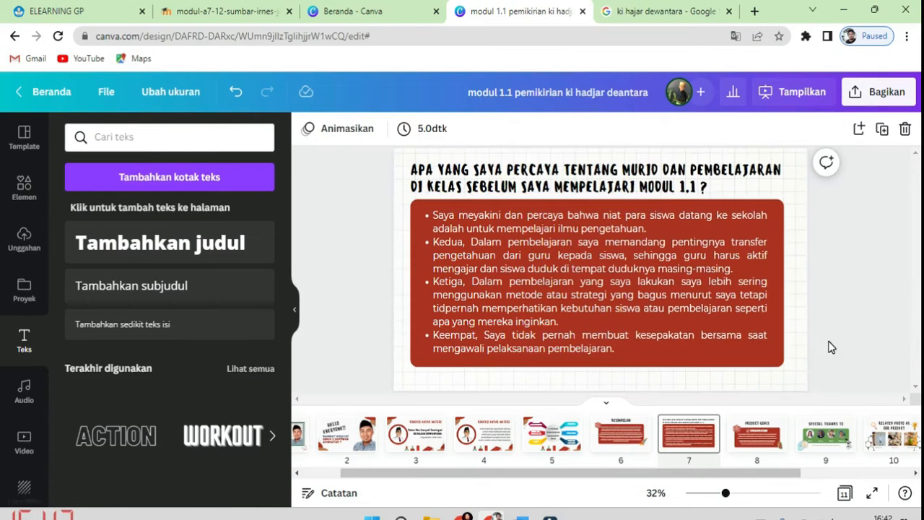
- Select all of the bulleted text in slide 7's red panel for editing
click(563, 270)
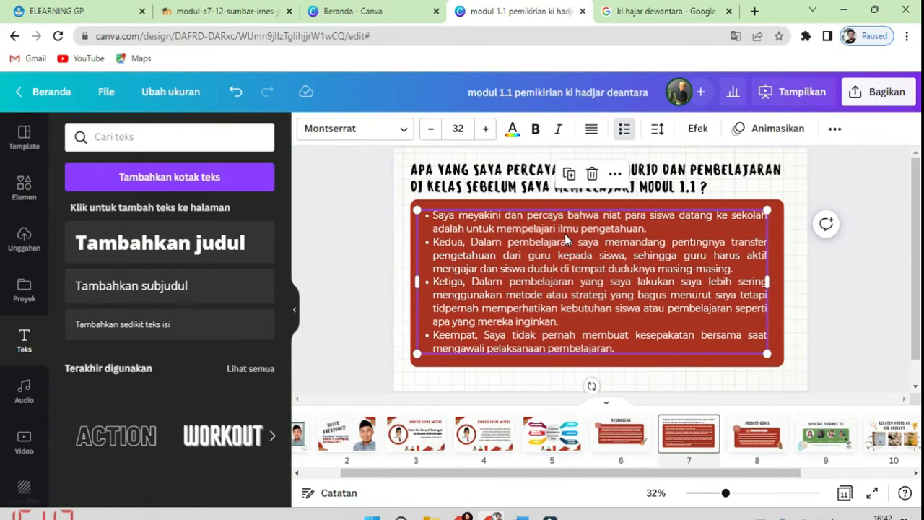
double_click(448, 228)
key(ctrl+a)
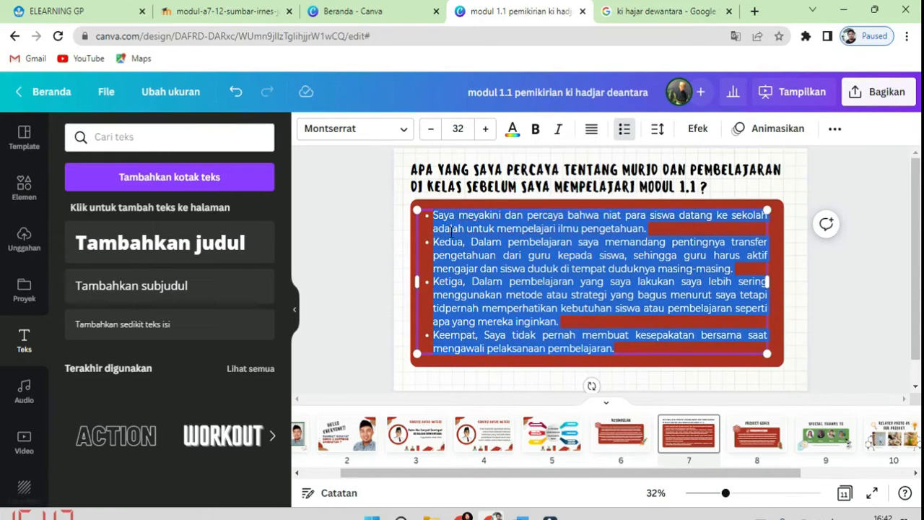
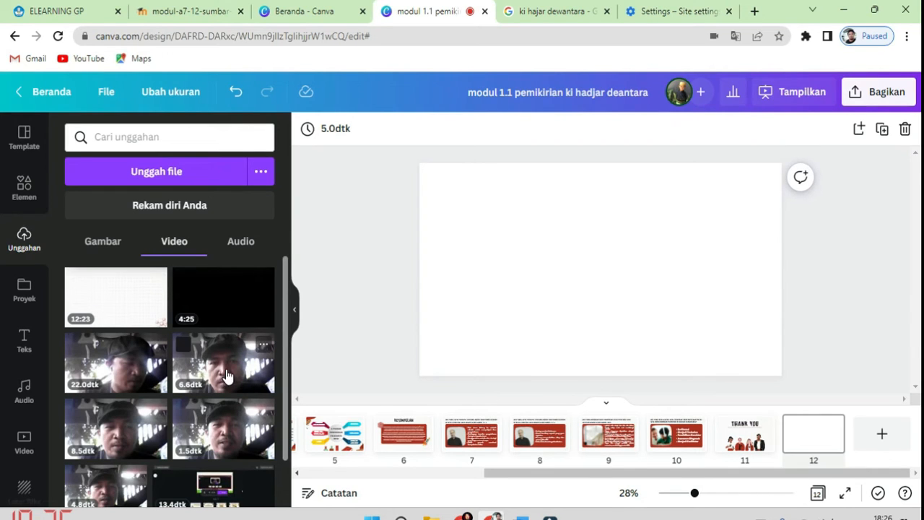
- Look through the uploaded videos, and switch to the Canva home page
scroll(223, 361, down, 1)
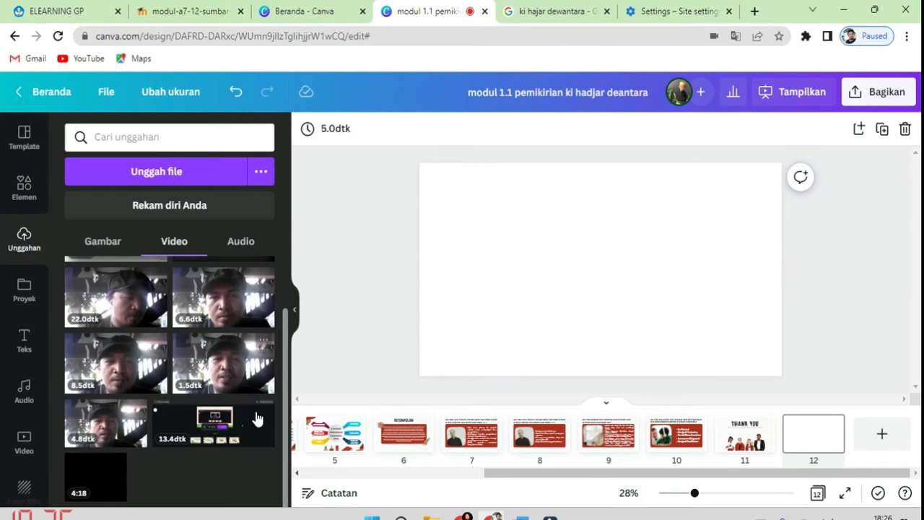
scroll(247, 479, up, 1)
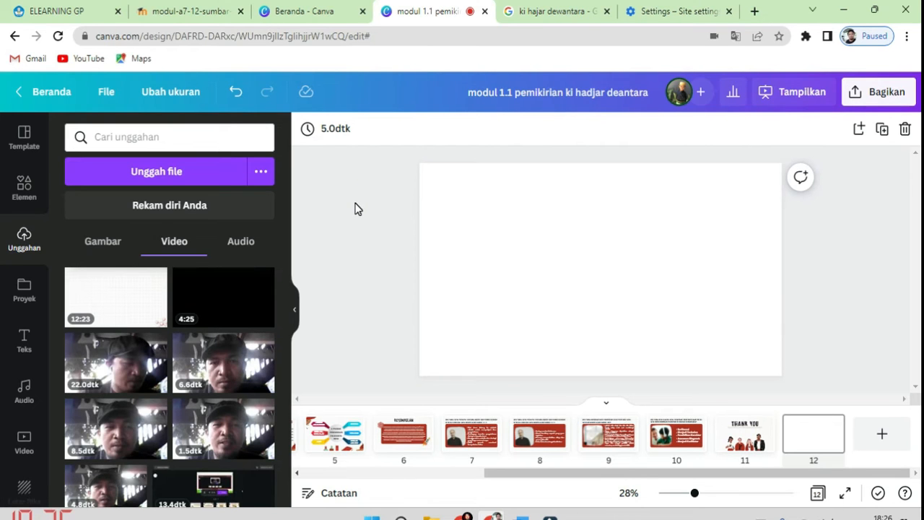
click(304, 9)
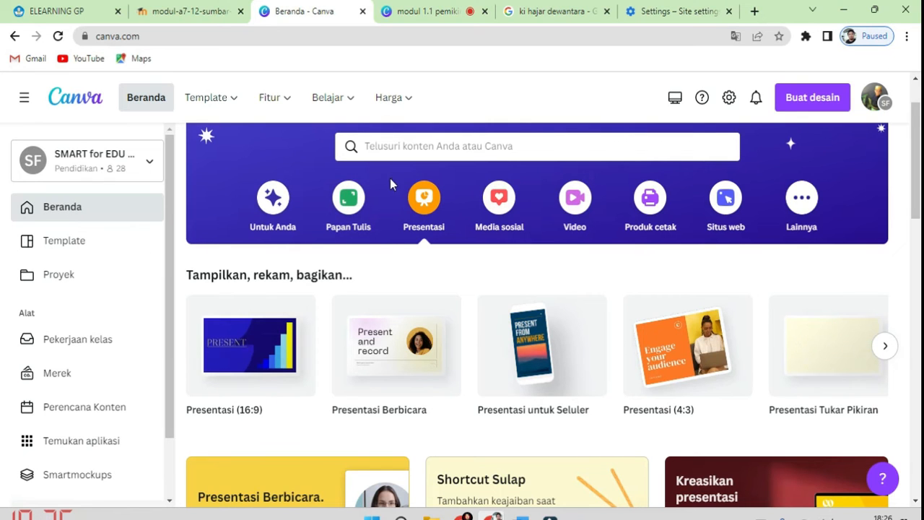
- Create a blank Video design from the Video category on the Canva home page
click(426, 11)
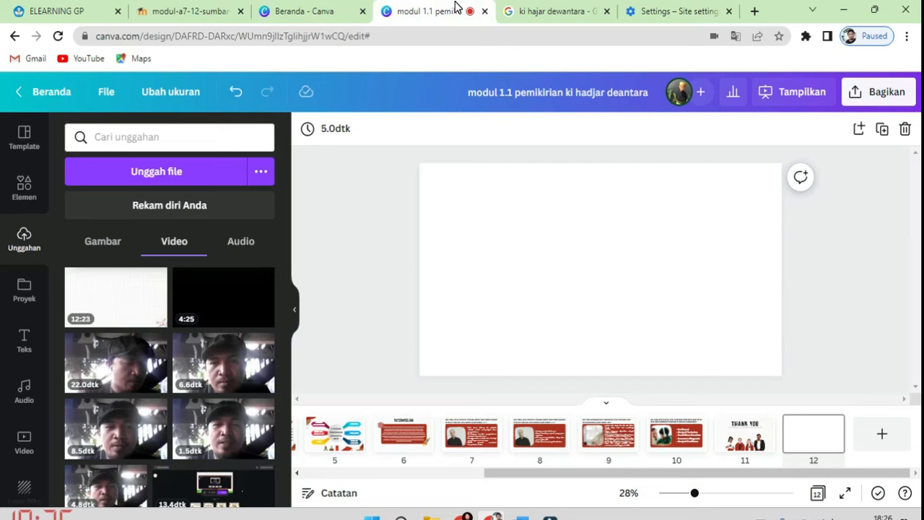
click(304, 9)
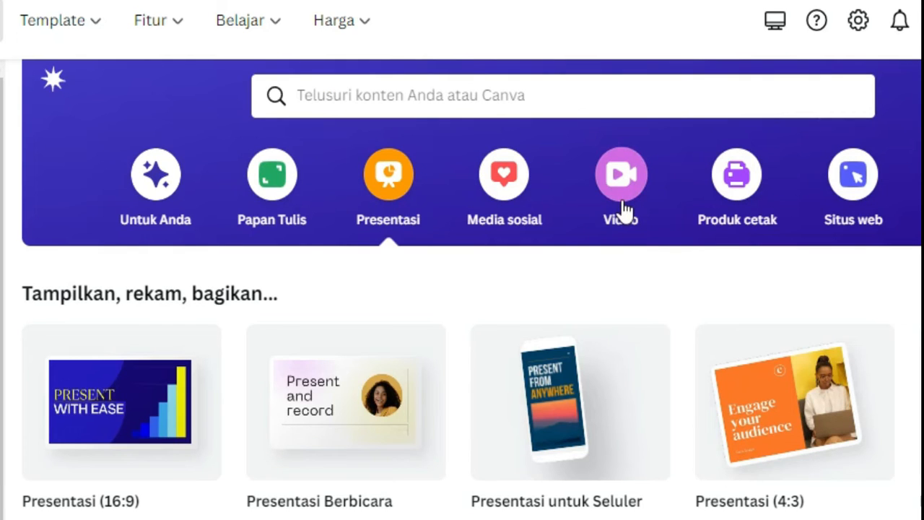
click(622, 181)
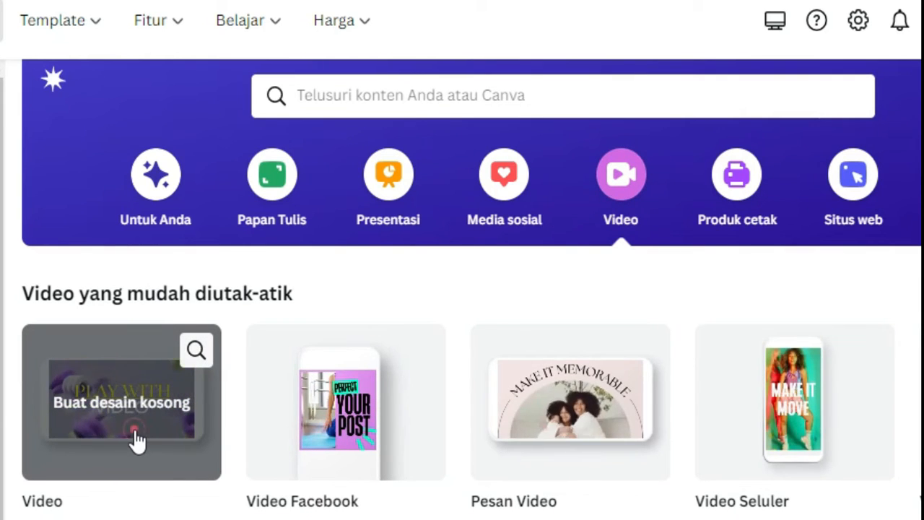
click(137, 441)
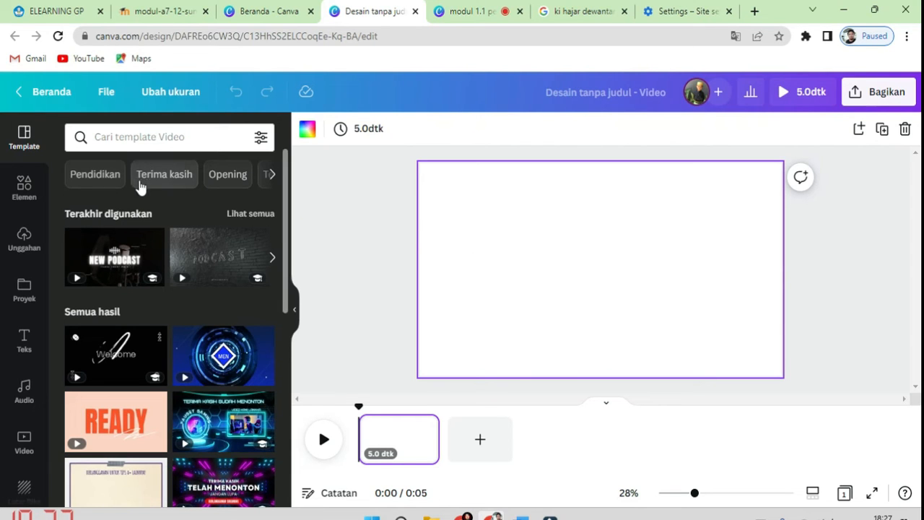
- Add the 12:23 uploaded presentation video to the blank page
click(28, 246)
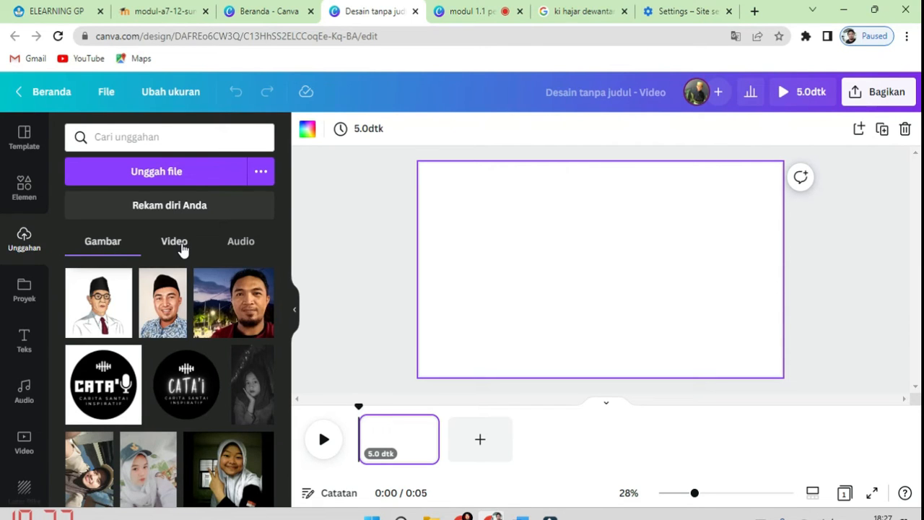
click(174, 242)
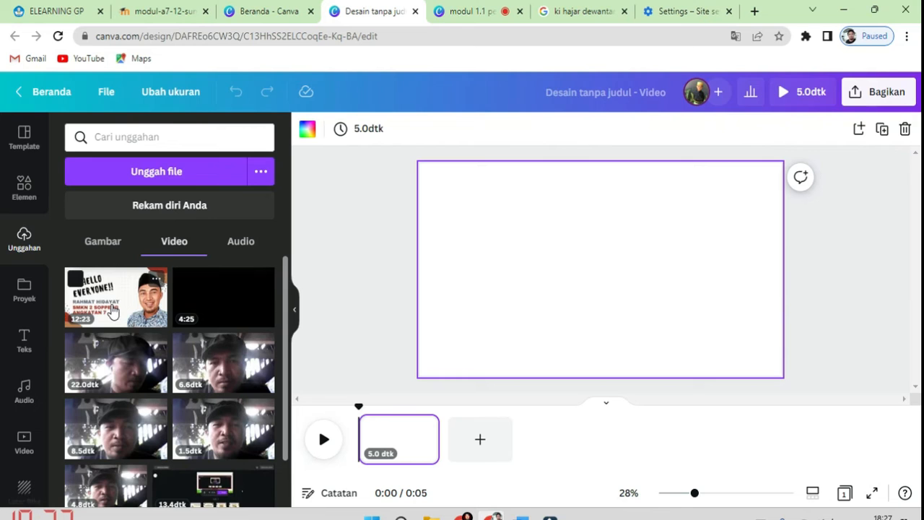
click(112, 310)
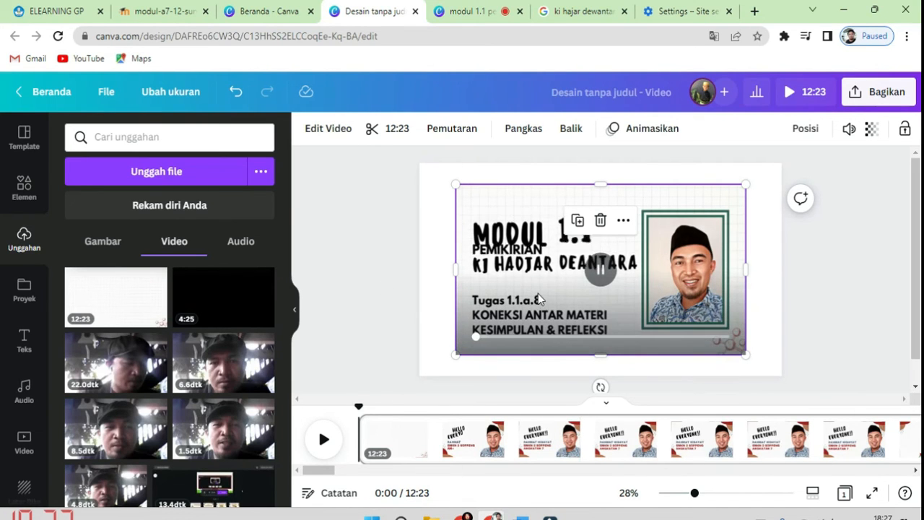
- Align the video with the page's upper-left corner and enlarge it to fill the whole page
drag(538, 293, 504, 279)
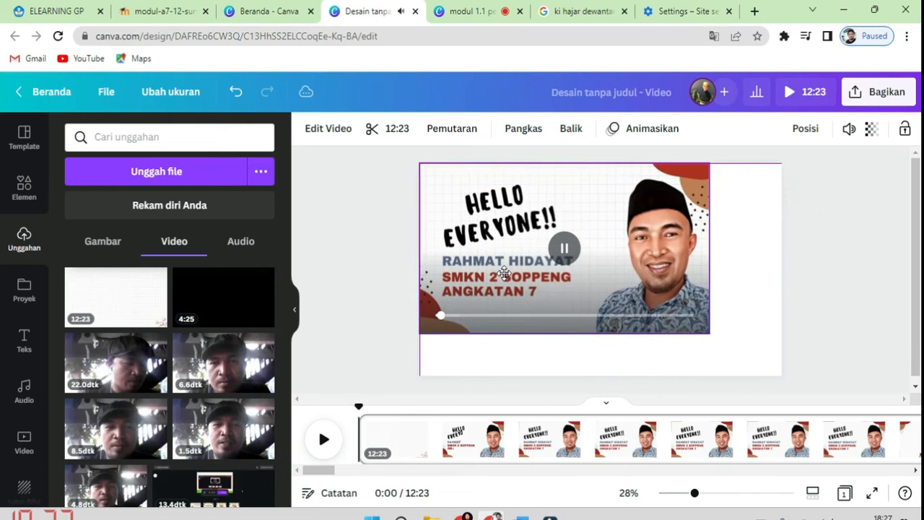
click(564, 248)
drag(709, 334, 782, 376)
key(Delete)
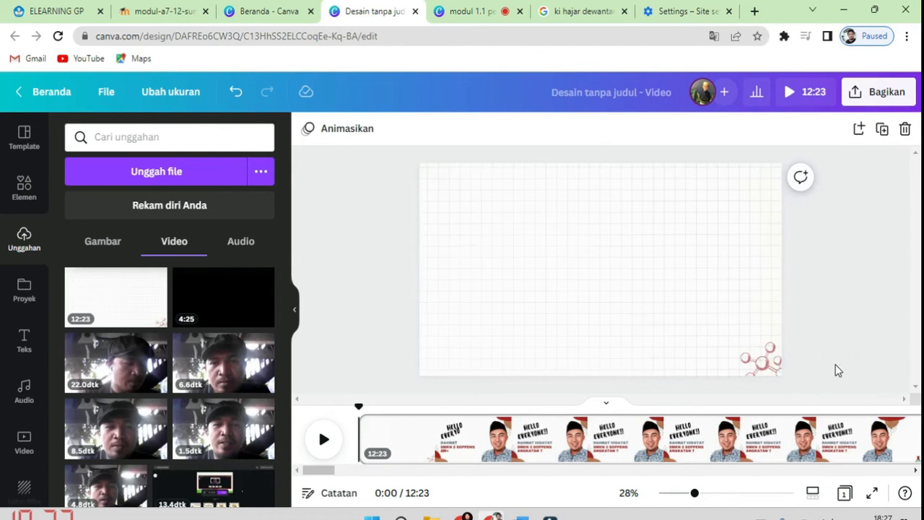
click(362, 316)
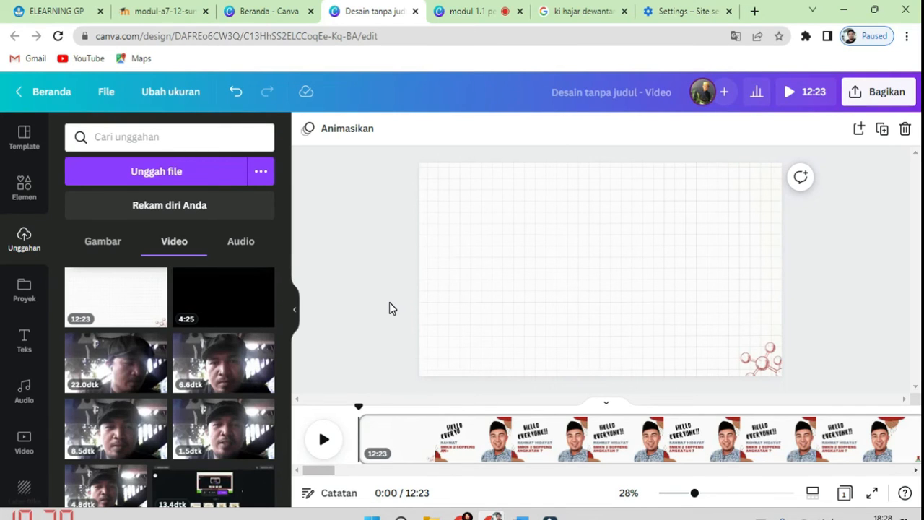
- Play the video to find where the "6 Pokok Pemikiran Filosofis KHD" diagram begins
key(space)
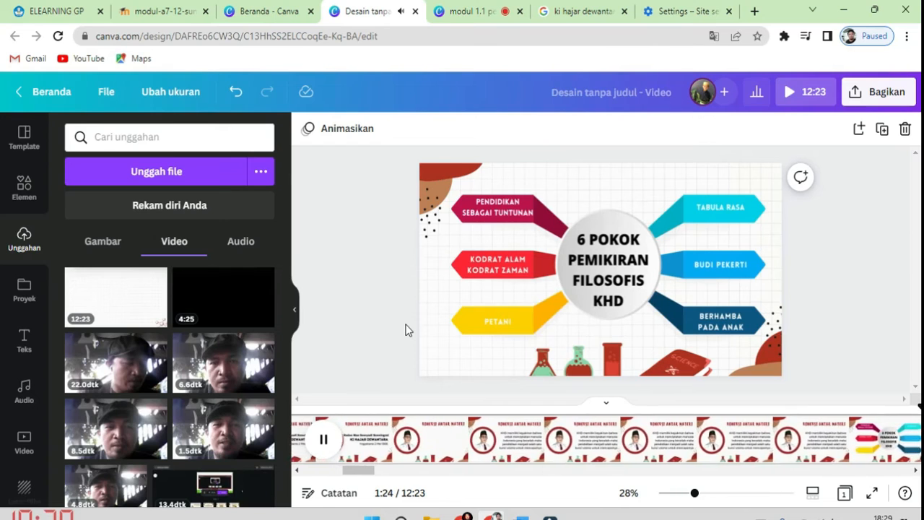
click(323, 439)
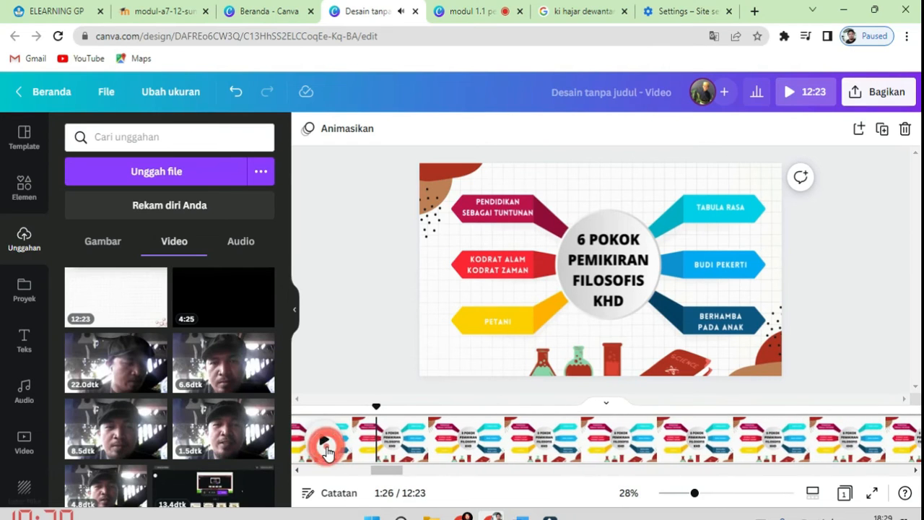
drag(386, 478, 376, 475)
click(470, 405)
click(477, 418)
click(325, 440)
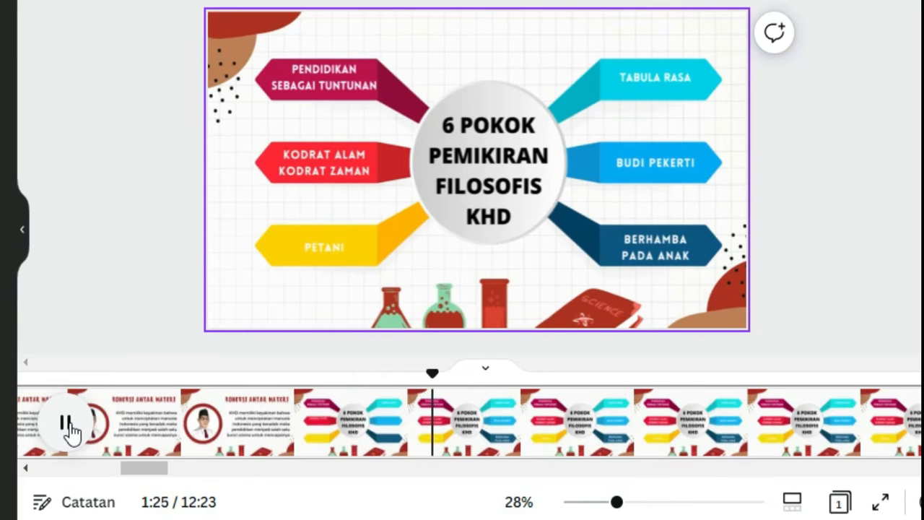
click(67, 425)
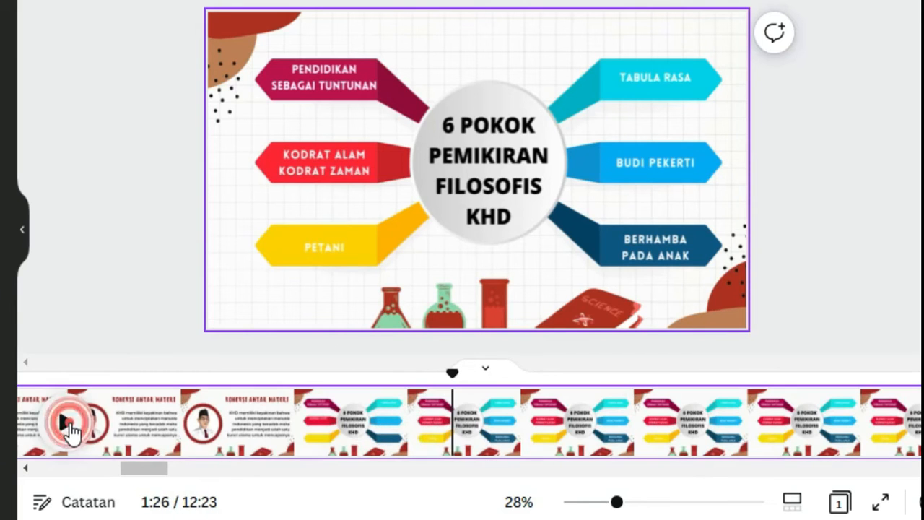
- Split the video page at 1:20, where the diagram begins, and play across the cut to check it
click(321, 378)
drag(321, 378, 299, 376)
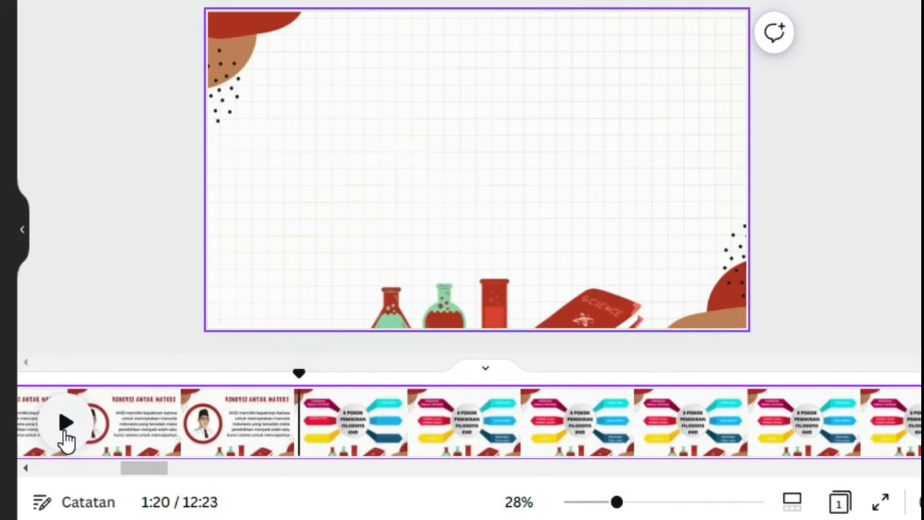
click(315, 410)
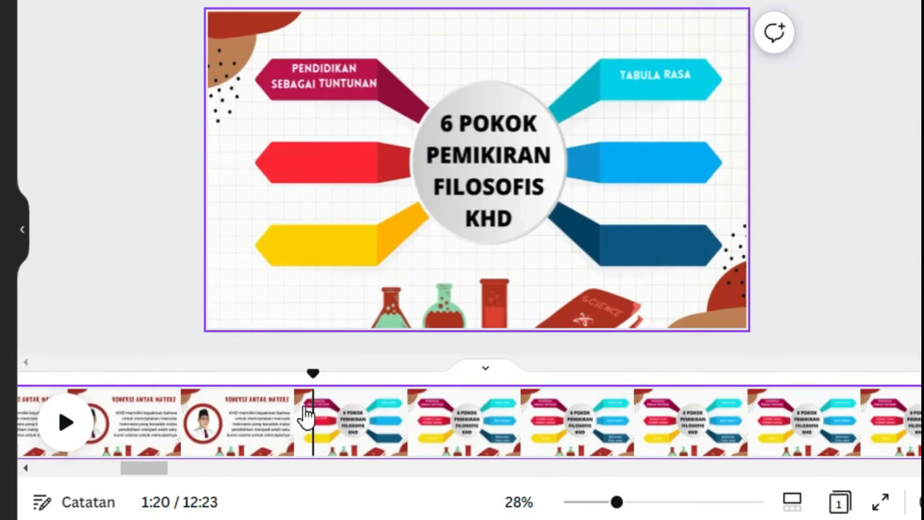
click(302, 415)
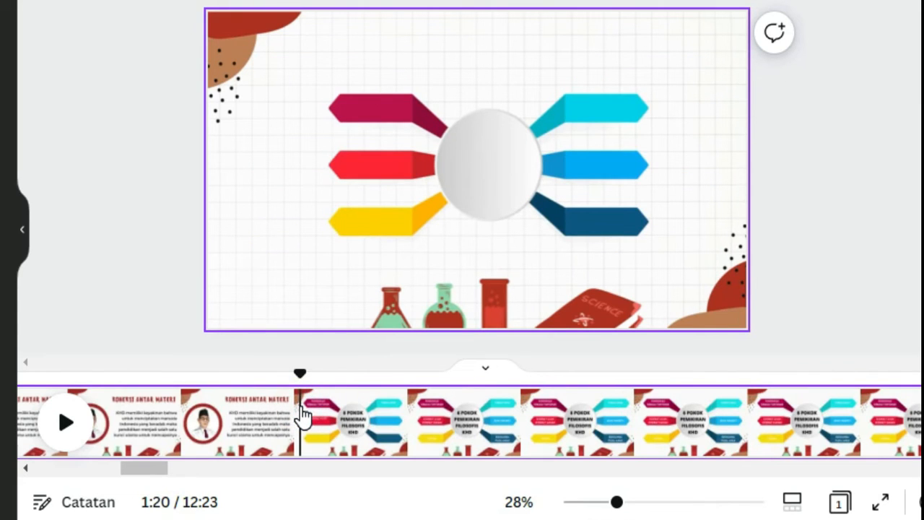
click(301, 415)
right_click(304, 428)
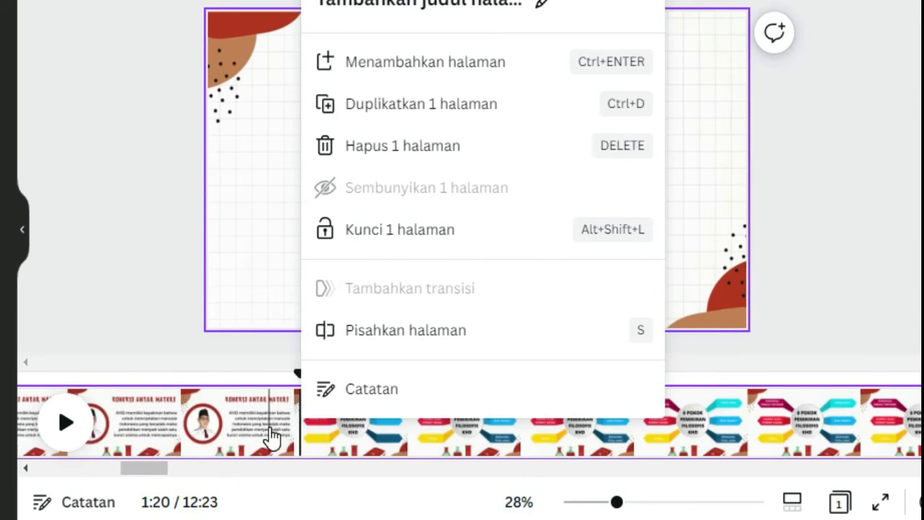
click(399, 339)
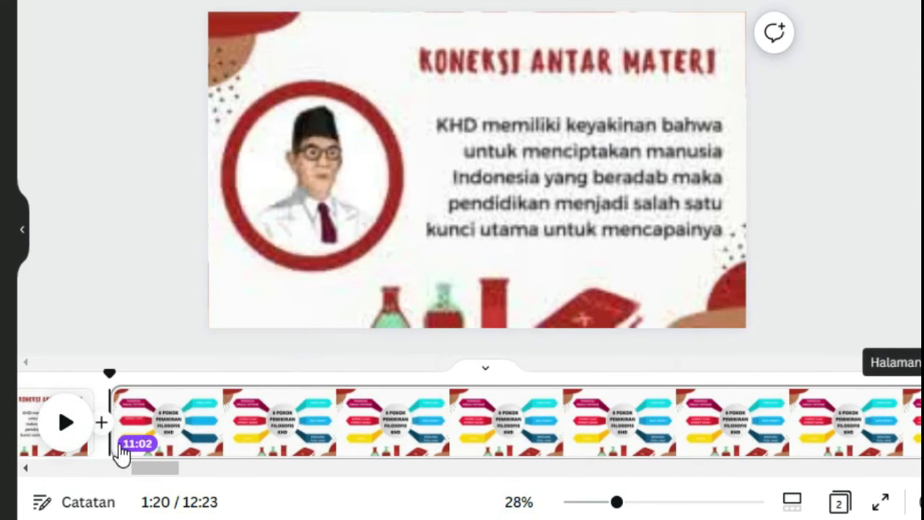
click(65, 434)
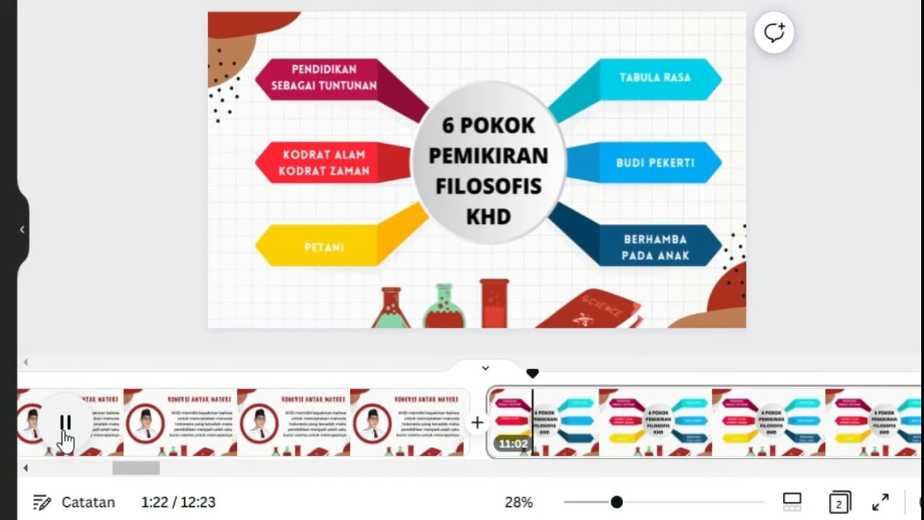
click(65, 424)
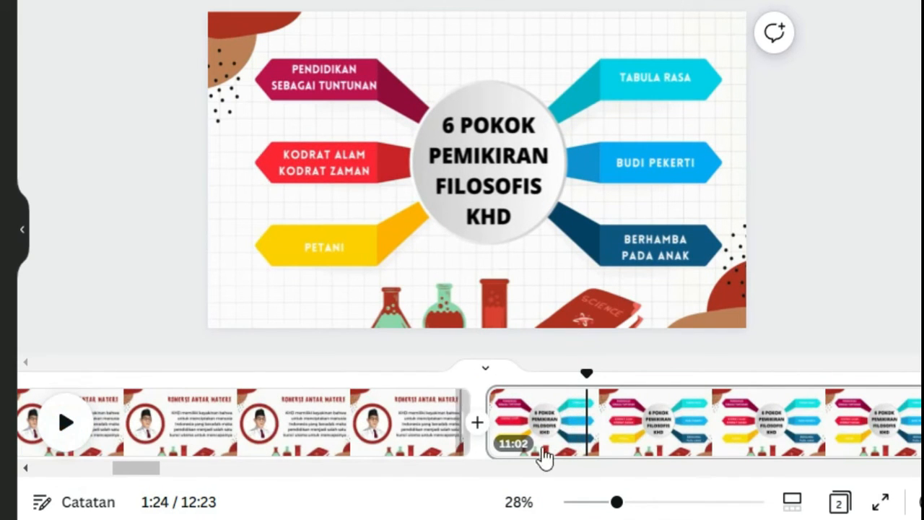
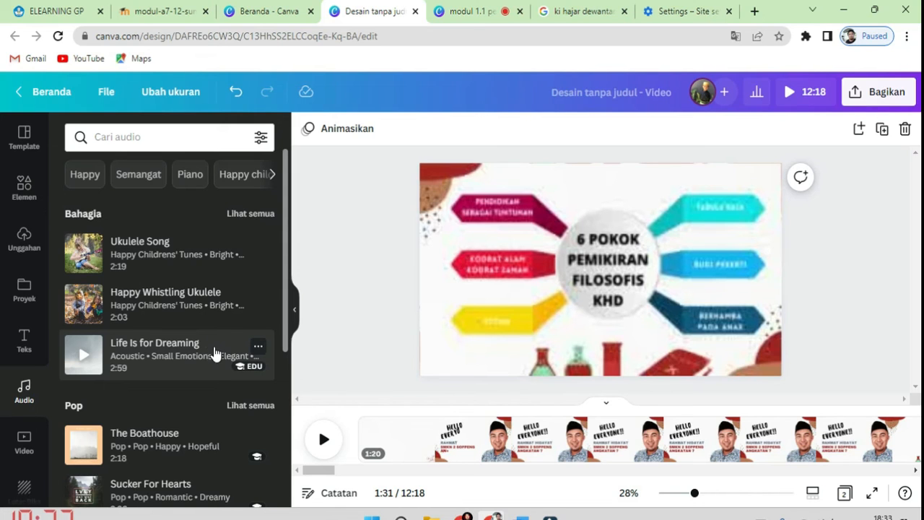
- Review the uploaded audio, start a new file upload and browse to the Music folder within Downloads
click(26, 253)
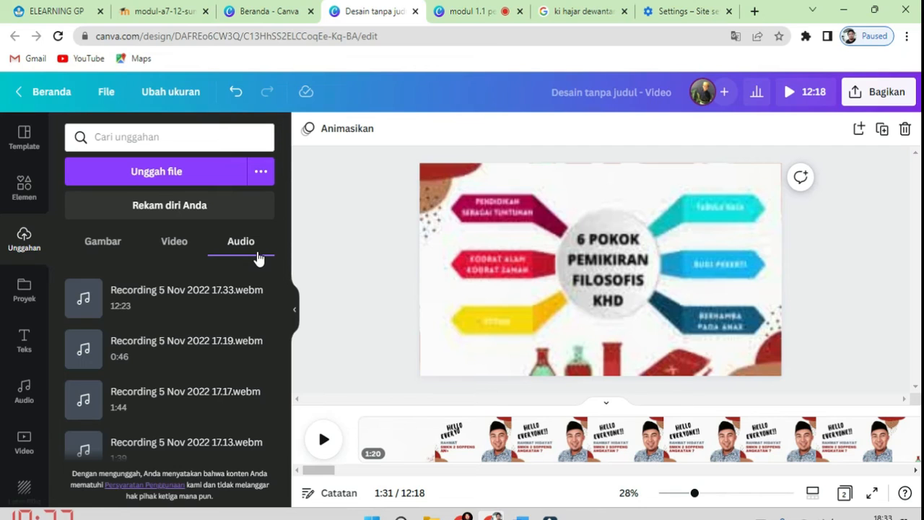
mouse_move(274, 294)
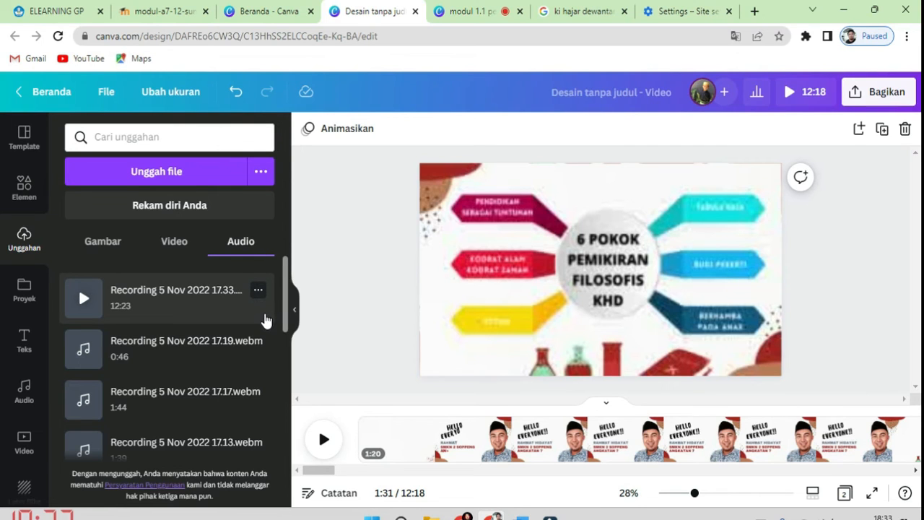
mouse_move(237, 371)
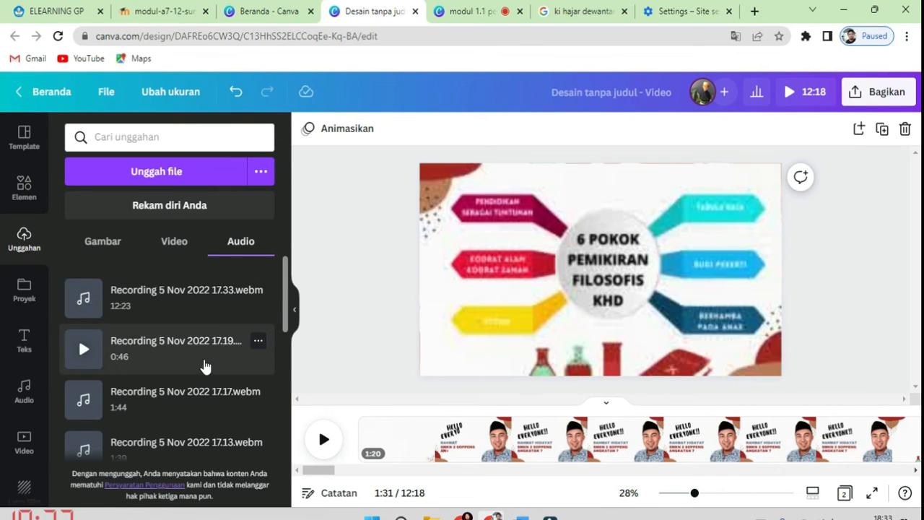
scroll(207, 363, down, 10)
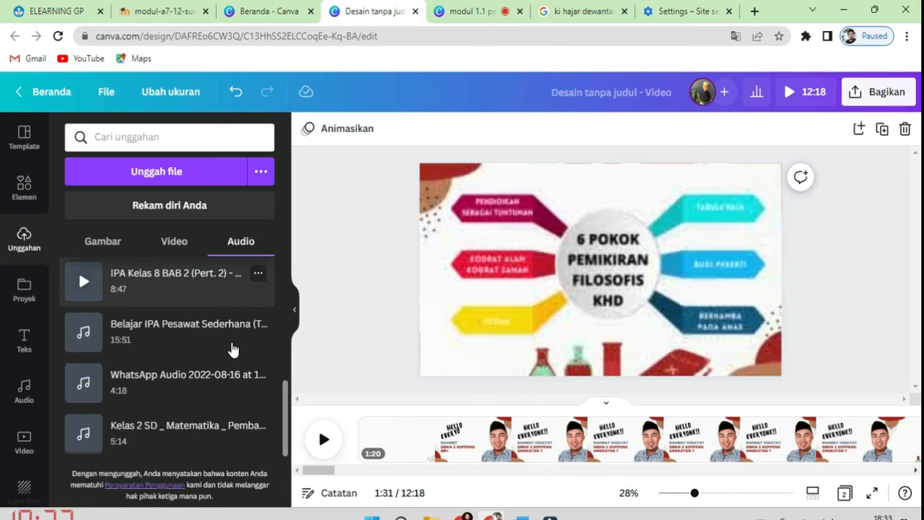
scroll(231, 350, up, 10)
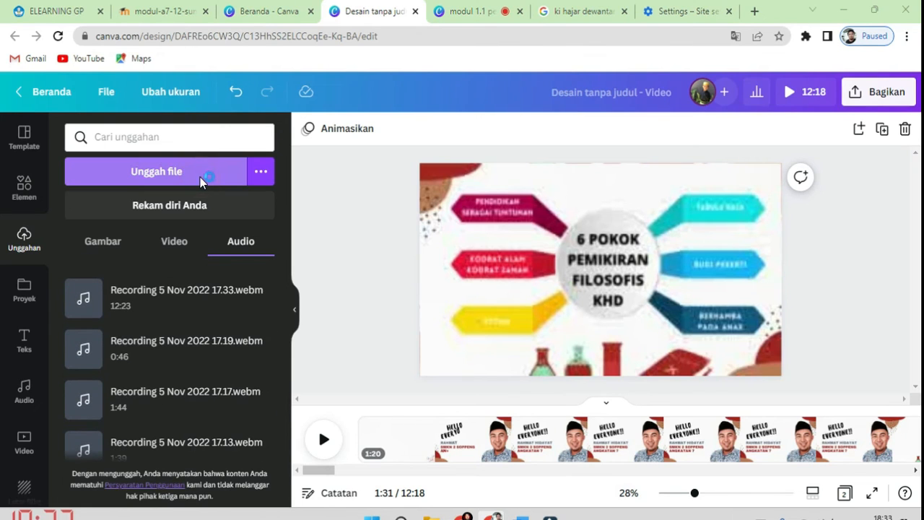
click(200, 178)
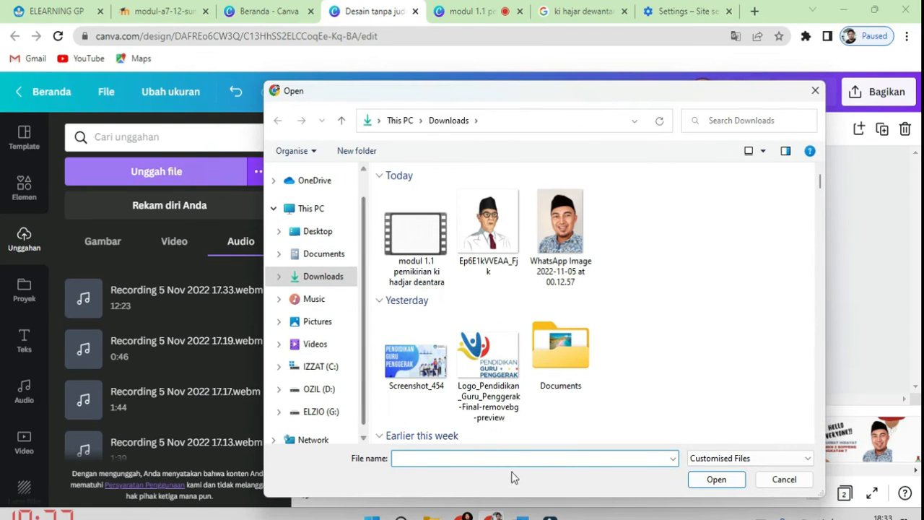
click(316, 299)
click(332, 275)
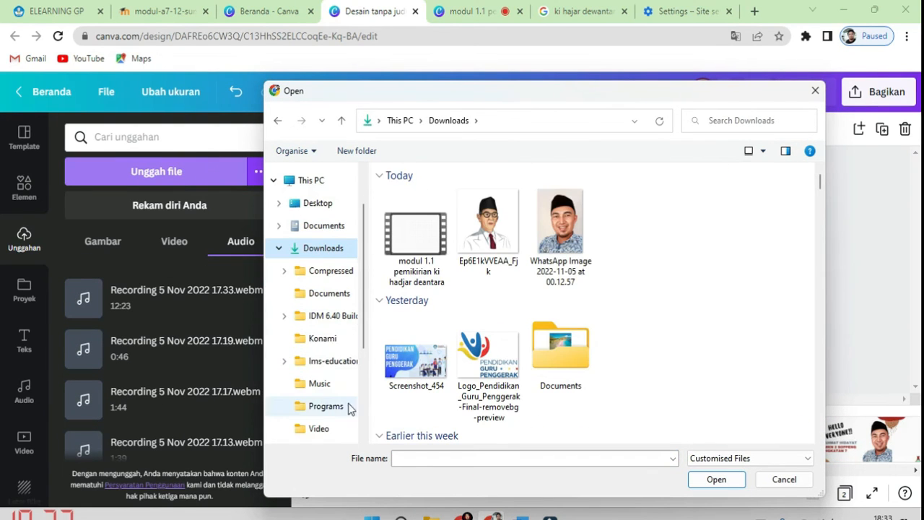
click(320, 383)
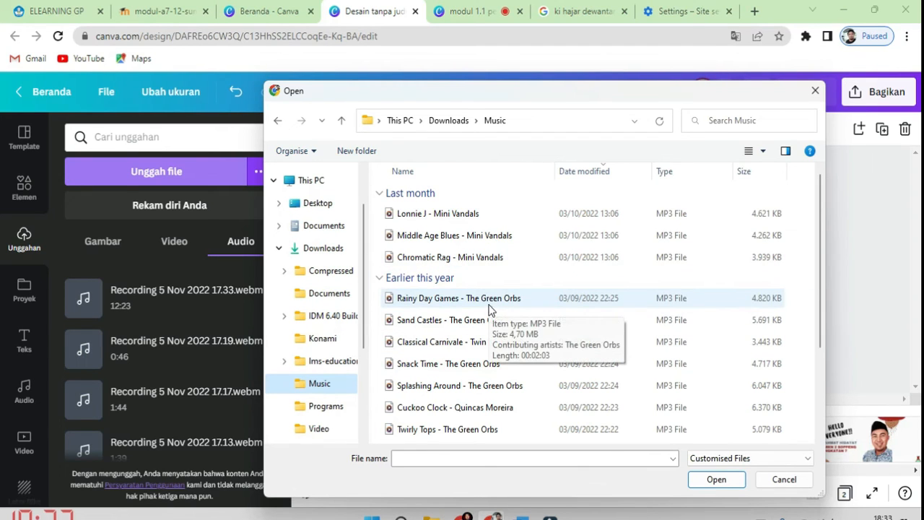
- Upload the MP3 files Sand Castles, Snack Time, Cute Avalanche and Outlaw's Farewell (part II) together
click(449, 320)
ctrl+click(447, 363)
scroll(465, 394, down, 1)
ctrl+click(466, 394)
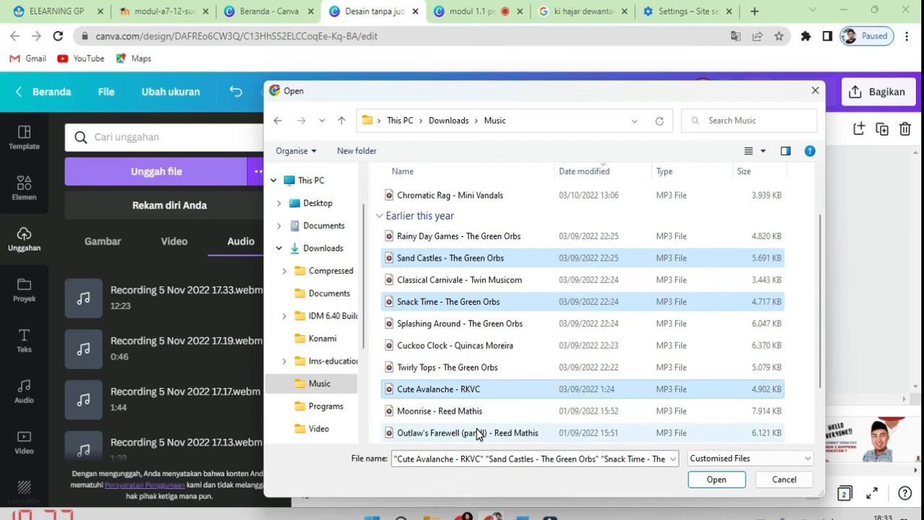
ctrl+click(487, 437)
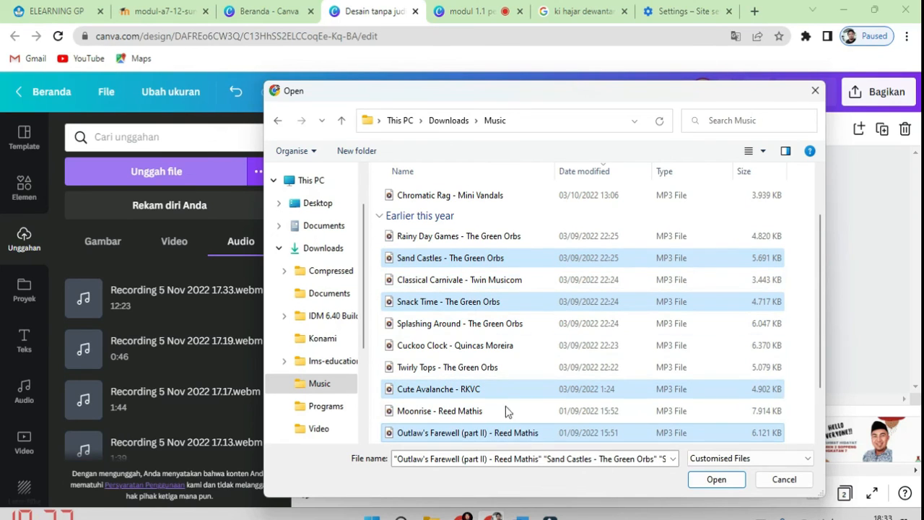
click(704, 482)
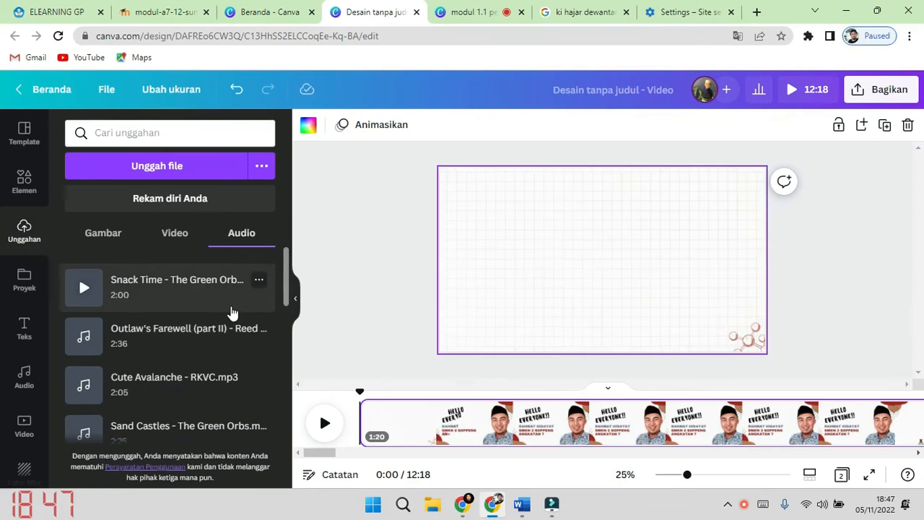
- Add the uploaded Snack Time track as background music from the start of the video
scroll(233, 311, down, 2)
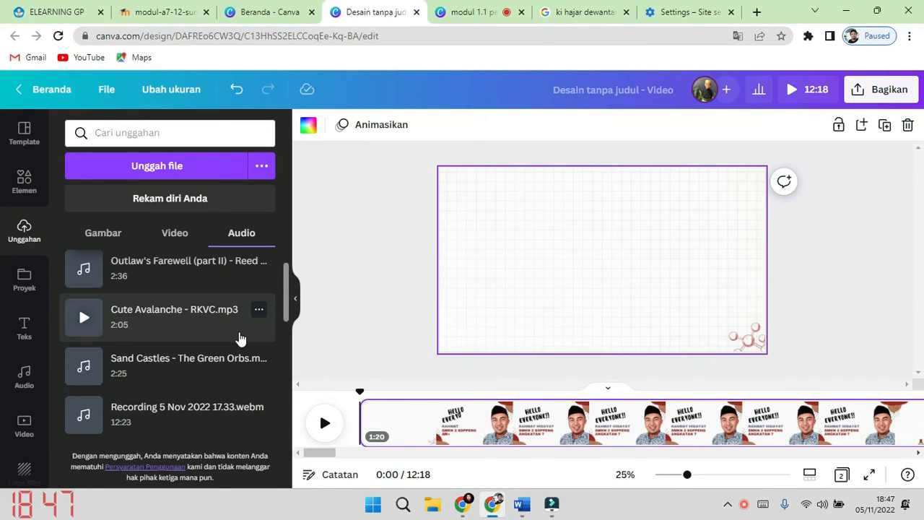
drag(180, 301, 79, 258)
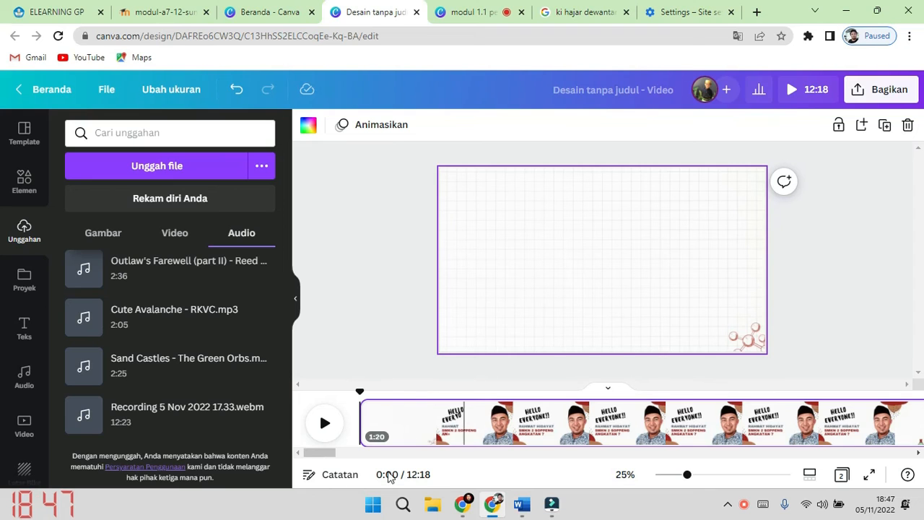
drag(318, 452, 292, 469)
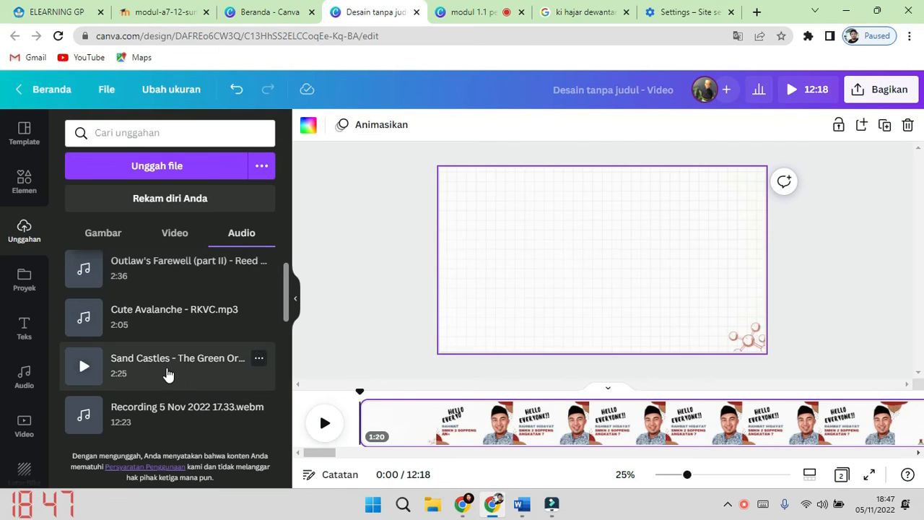
scroll(208, 347, up, 1)
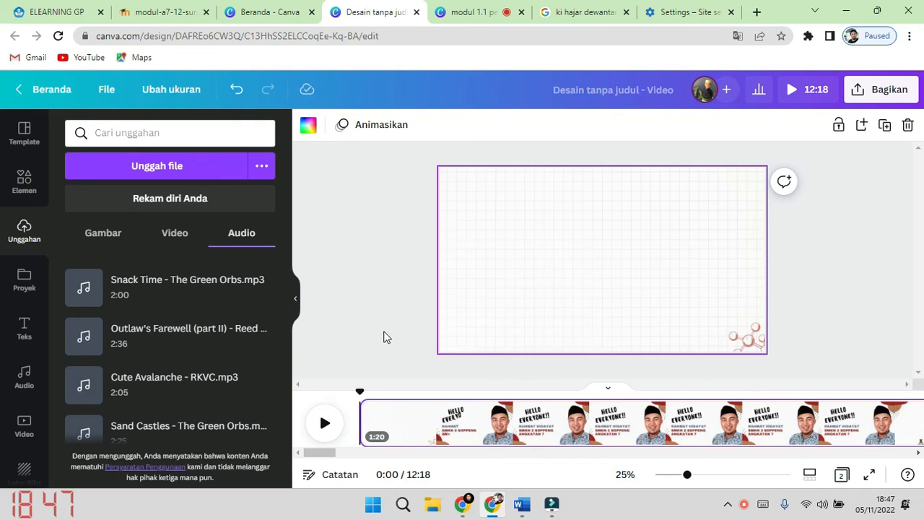
scroll(407, 361, down, 1)
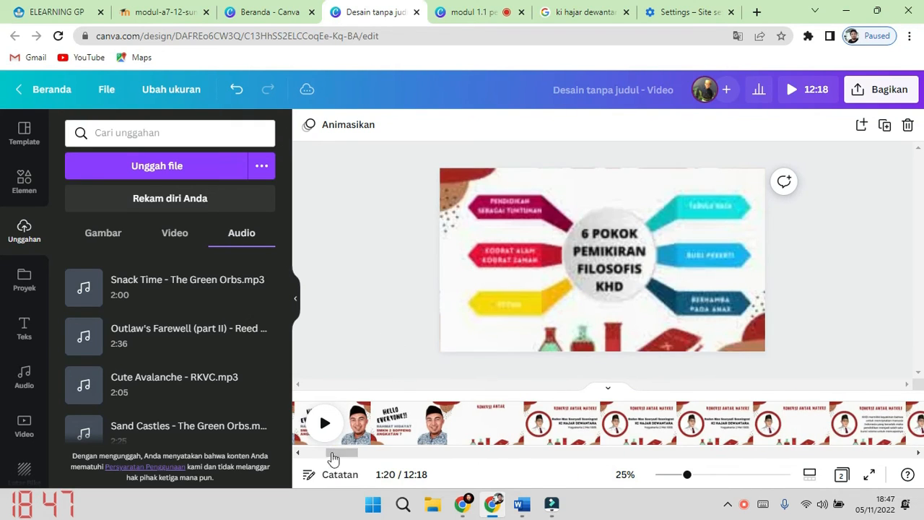
scroll(333, 461, up, 1)
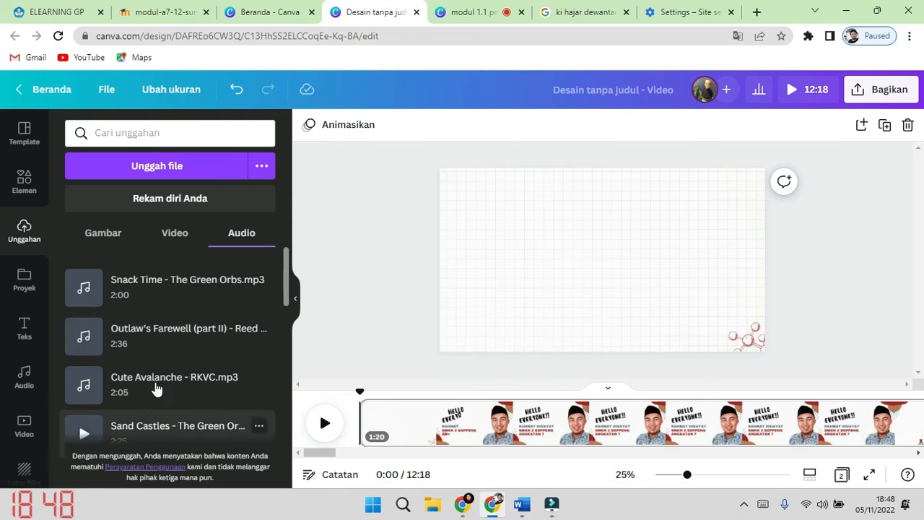
click(167, 292)
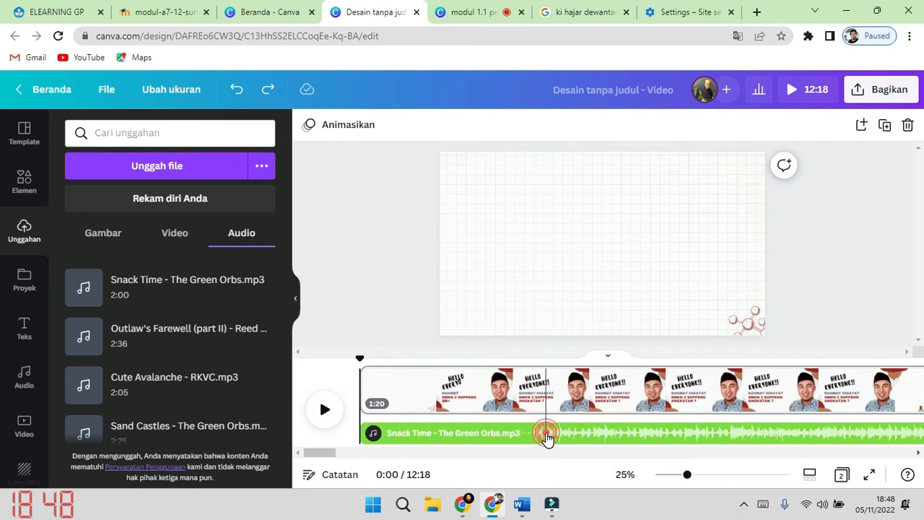
- Check the volume setting of the Snack Time track
click(546, 436)
click(861, 126)
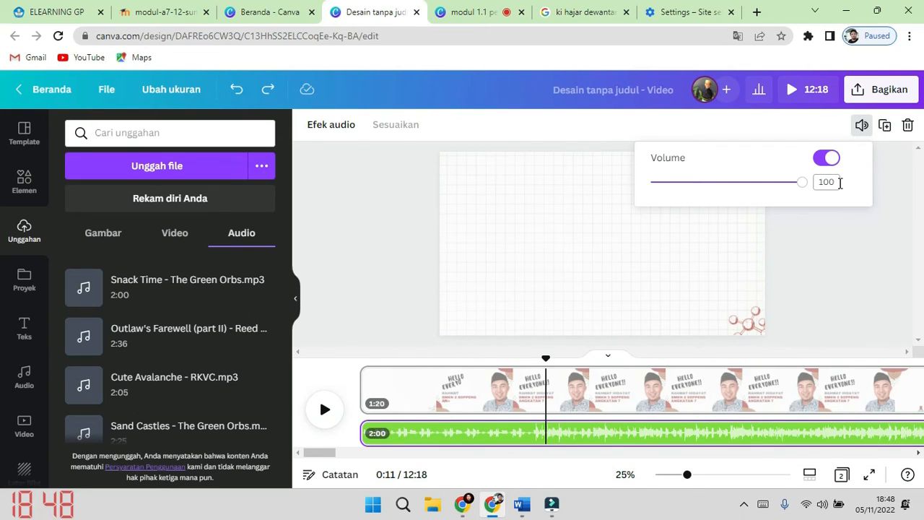
click(862, 127)
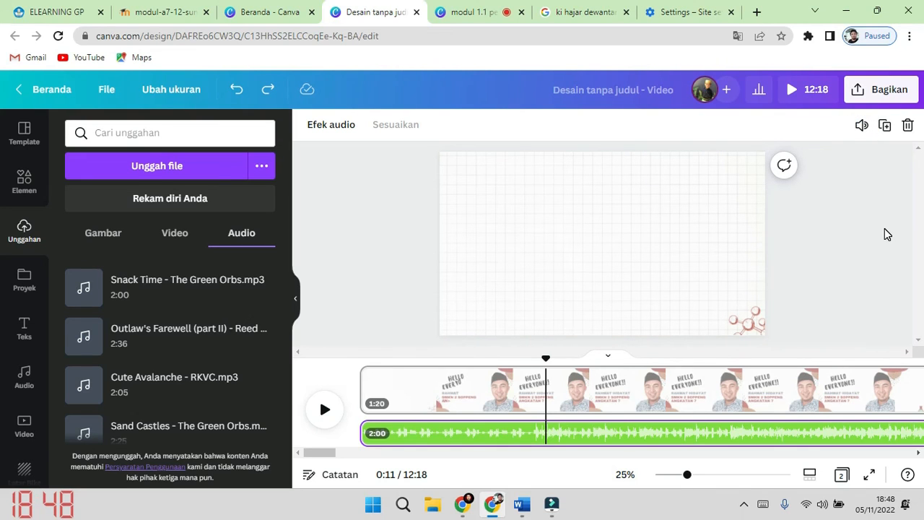
- Play the opening with the music and split the Snack Time audio at 0:06
click(367, 377)
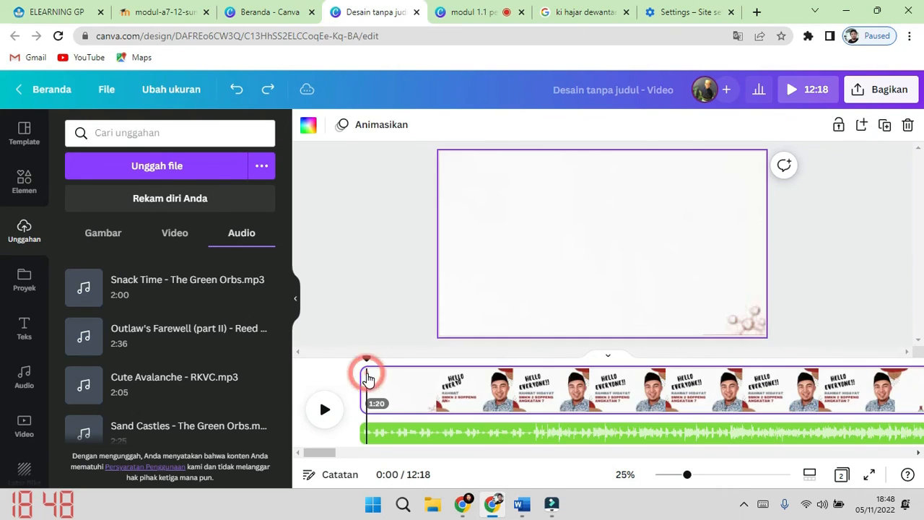
click(324, 418)
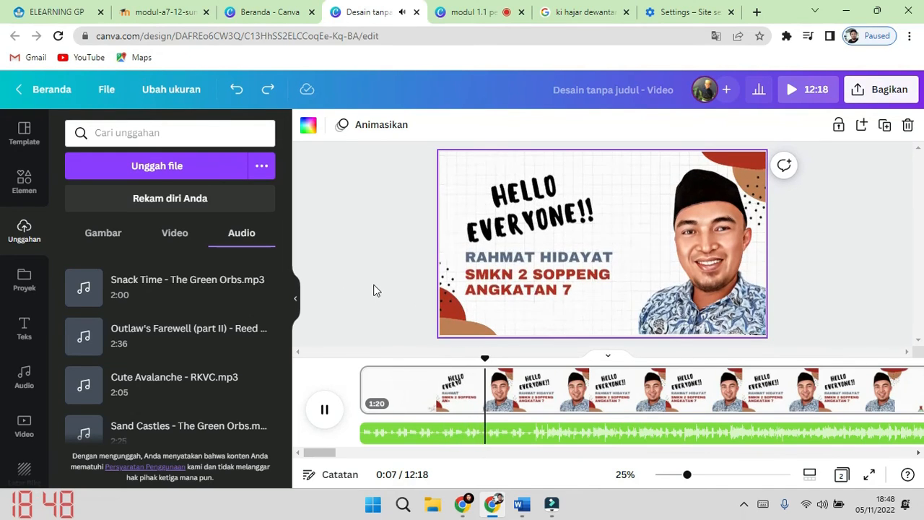
click(324, 408)
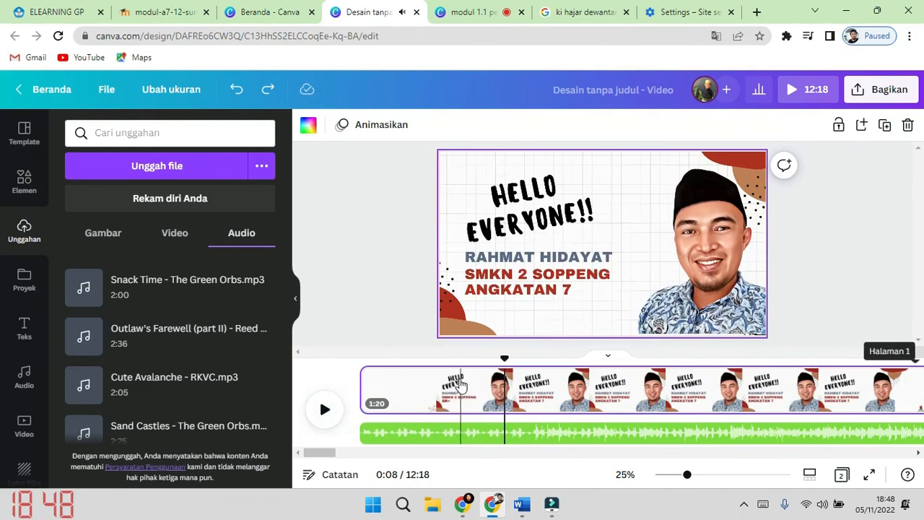
click(460, 385)
click(325, 412)
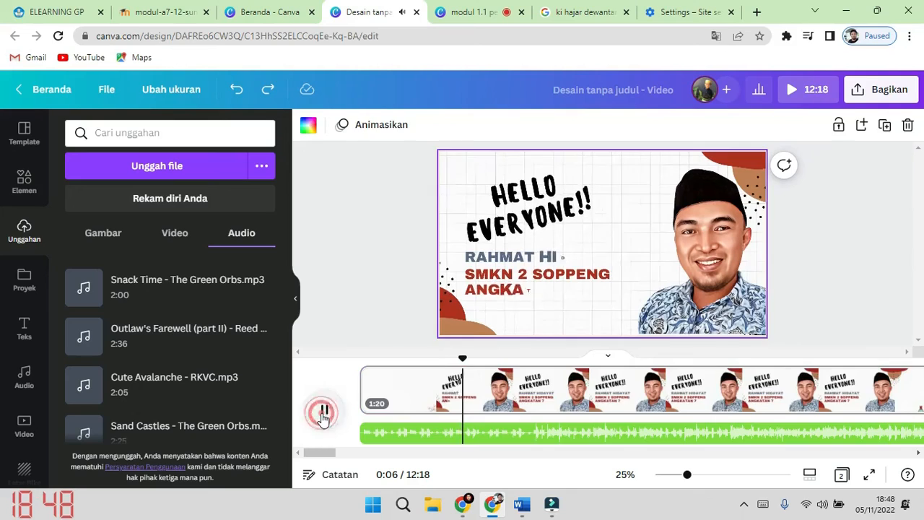
click(465, 436)
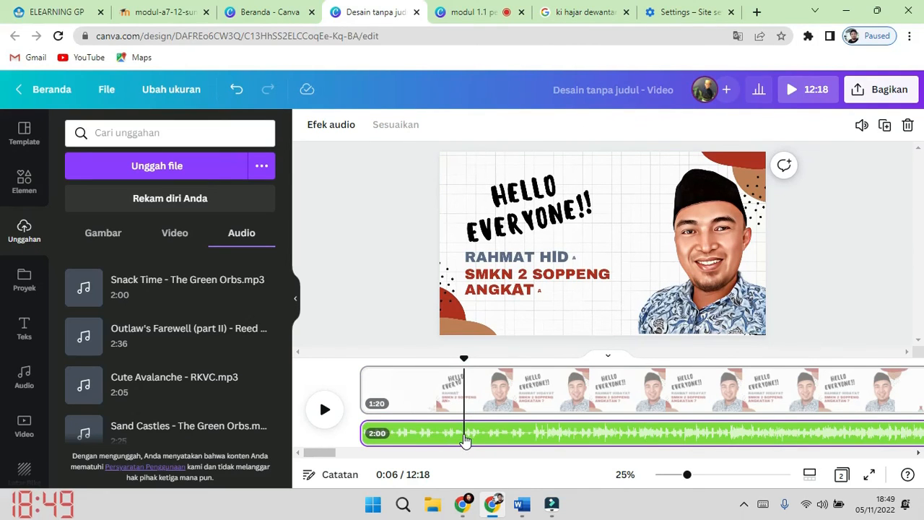
right_click(466, 439)
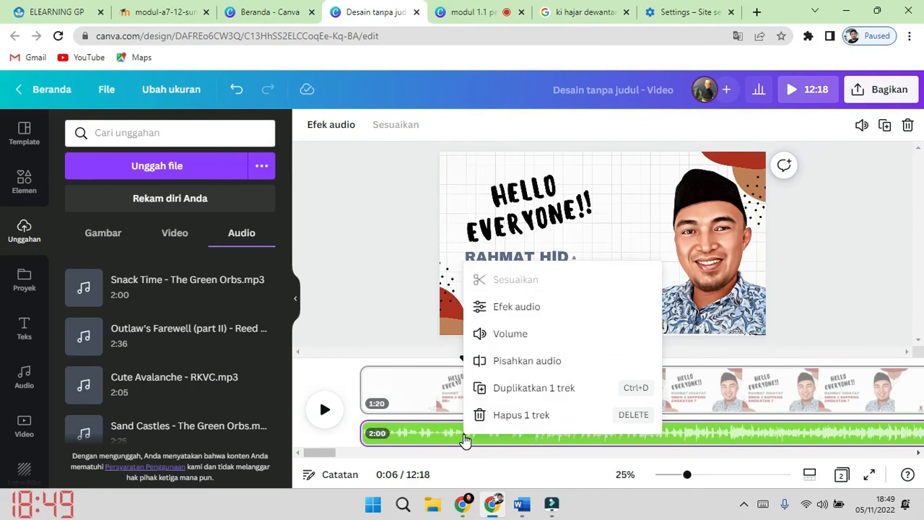
click(526, 364)
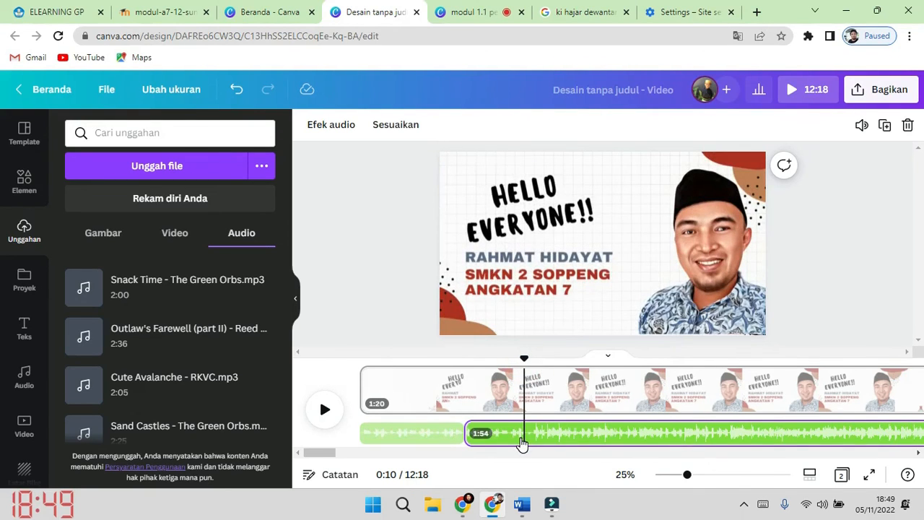
- Set the volume of the second Snack Time segment to 25
click(410, 439)
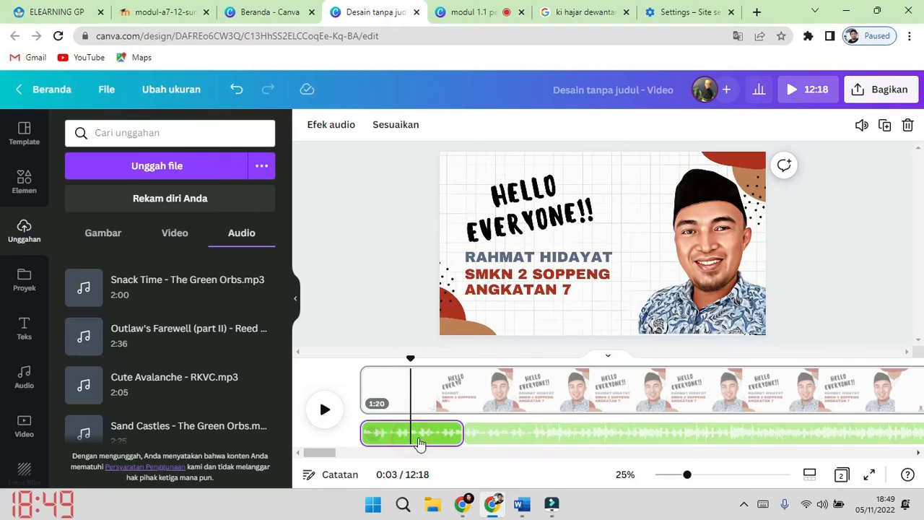
click(521, 440)
click(422, 440)
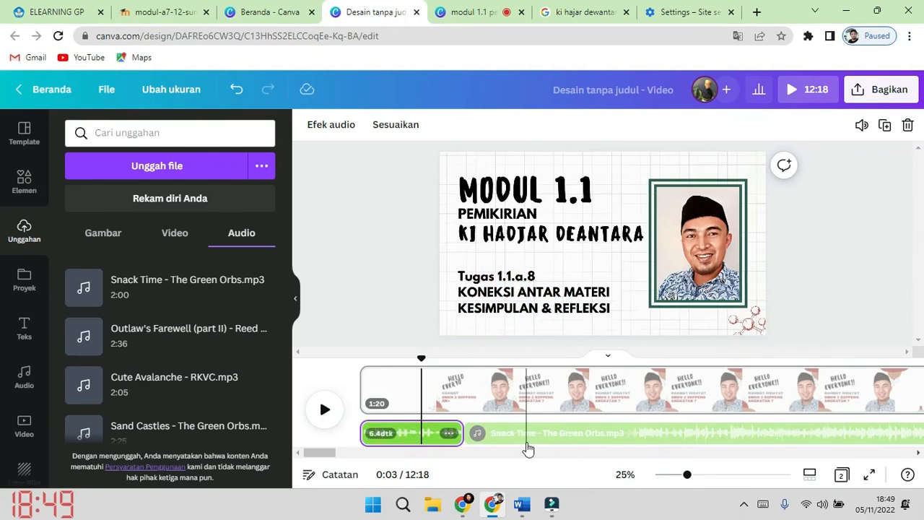
click(532, 436)
click(434, 441)
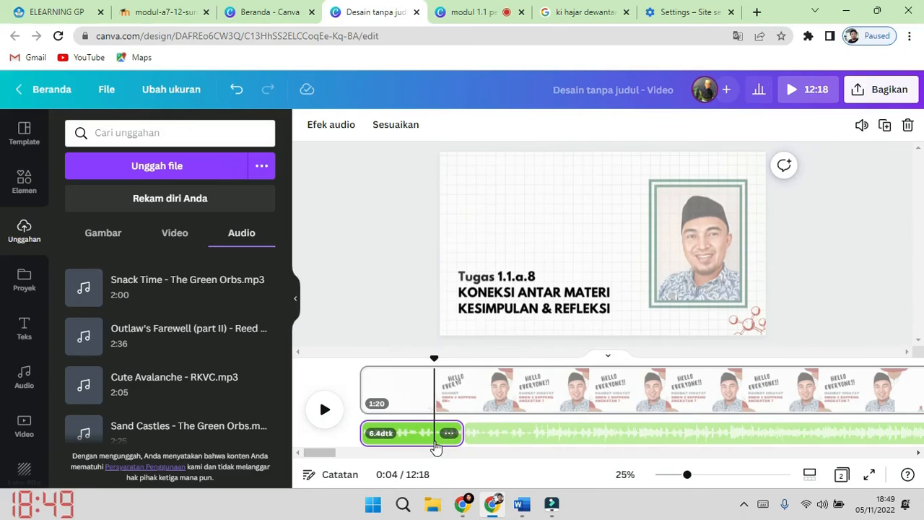
click(519, 438)
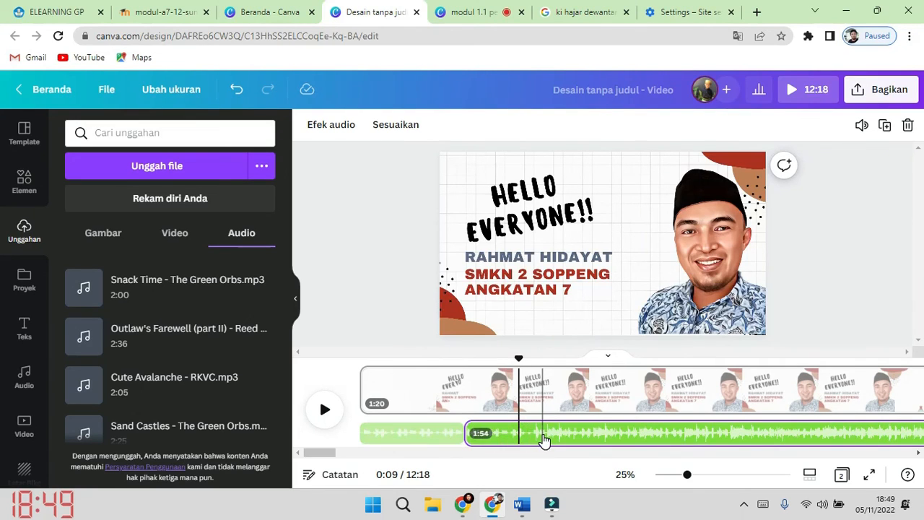
click(862, 126)
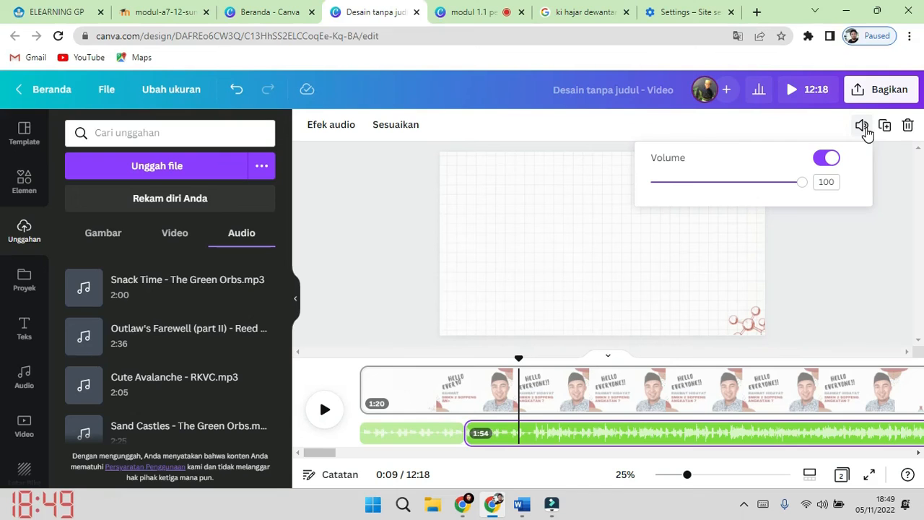
drag(694, 189, 689, 185)
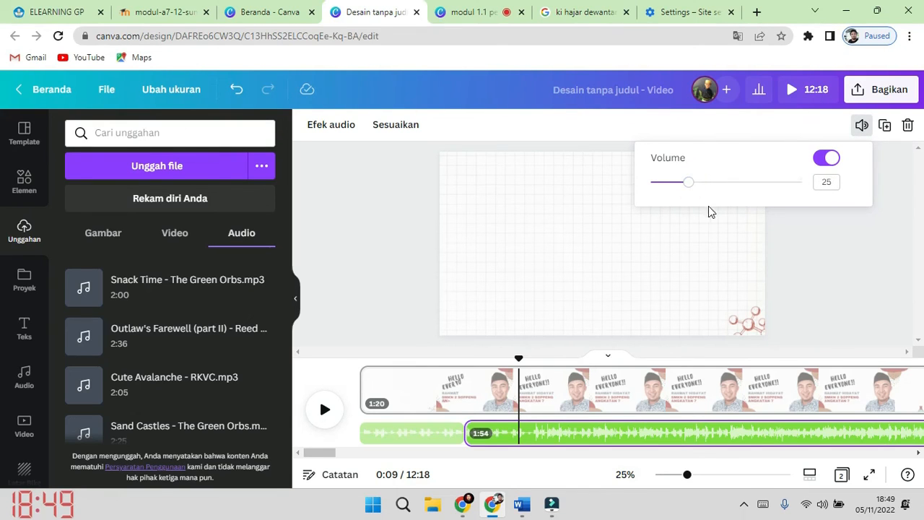
click(858, 257)
- Play across the Snack Time split to check the music level against the voice
click(439, 400)
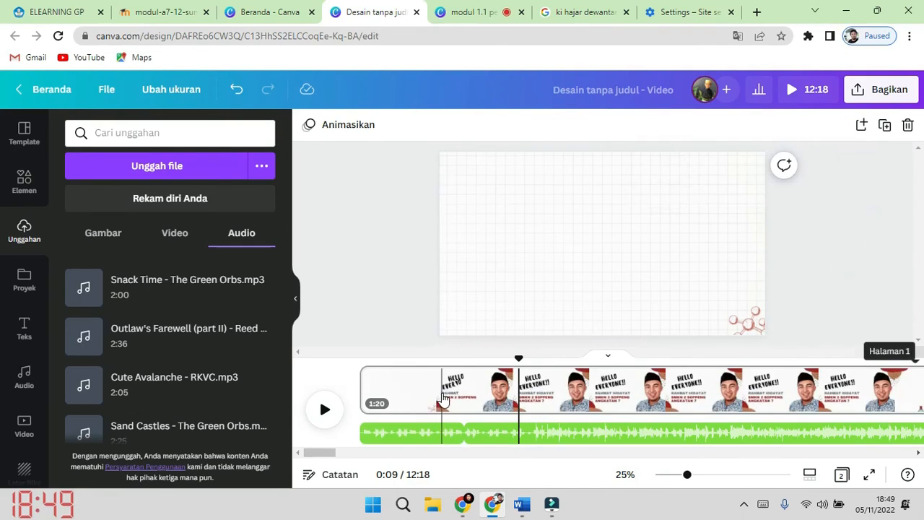
click(322, 410)
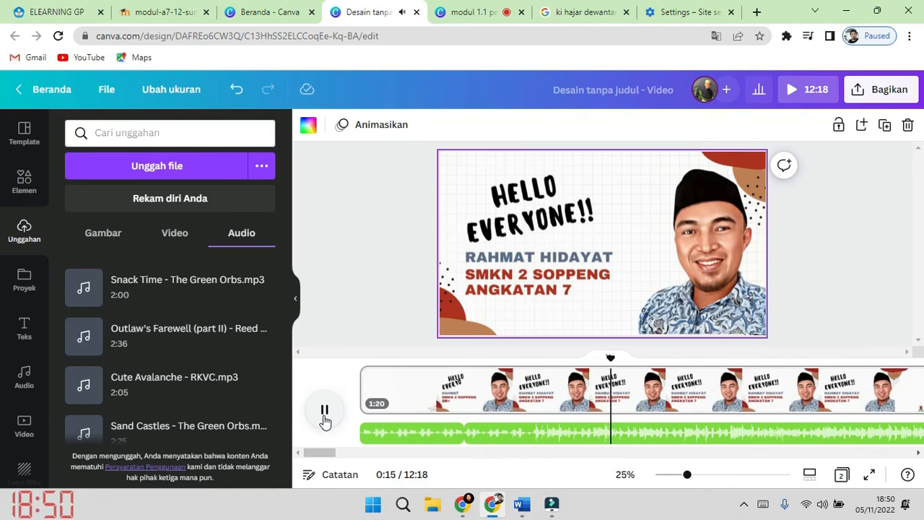
click(325, 419)
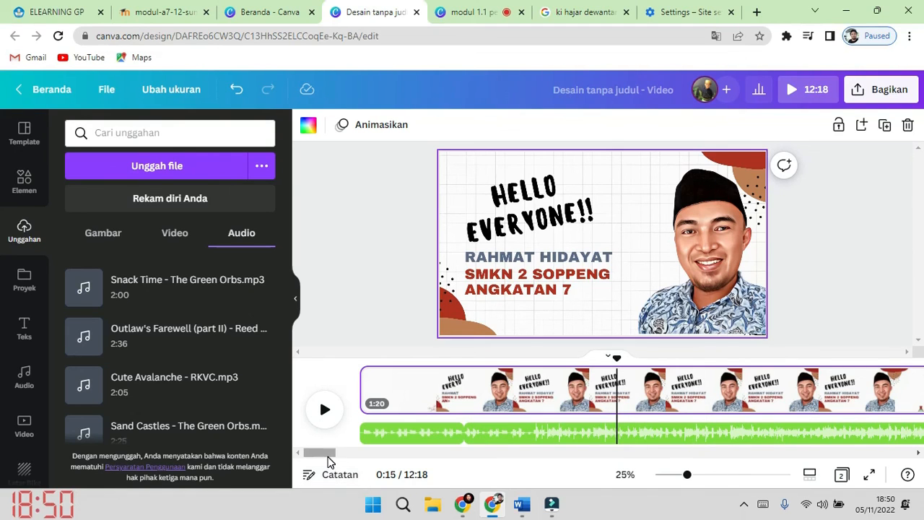
- Trim the end of the second Snack Time segment to 1:48, so the music stops at 1:55
drag(327, 455, 422, 455)
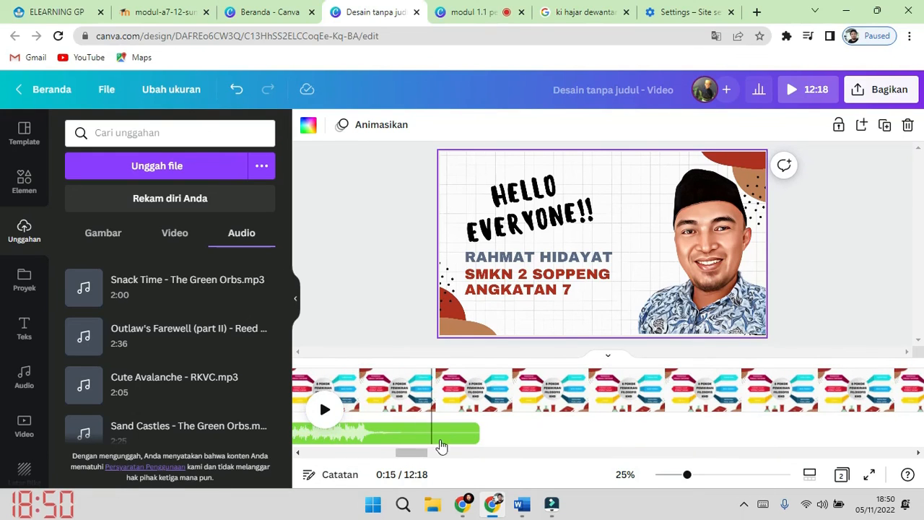
click(446, 438)
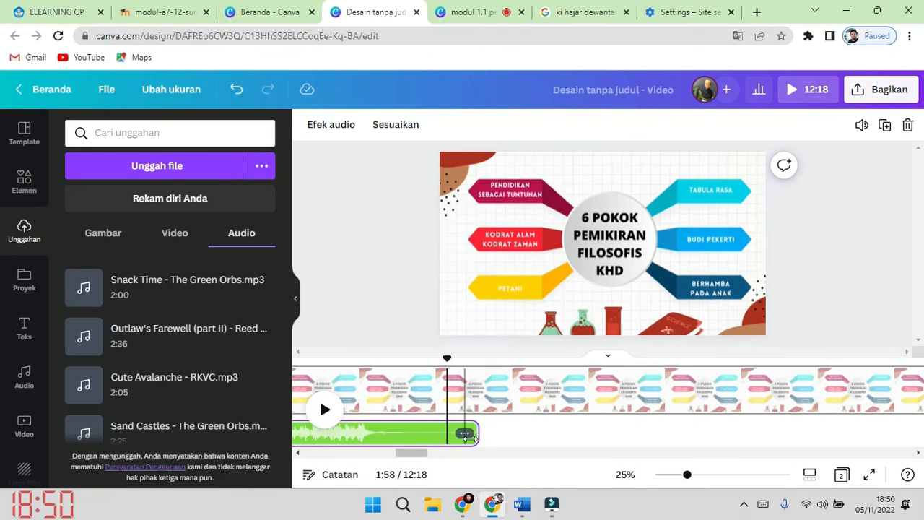
mouse_move(477, 437)
mouse_down()
mouse_move(396, 438)
mouse_move(503, 437)
mouse_move(510, 449)
mouse_move(477, 439)
mouse_up()
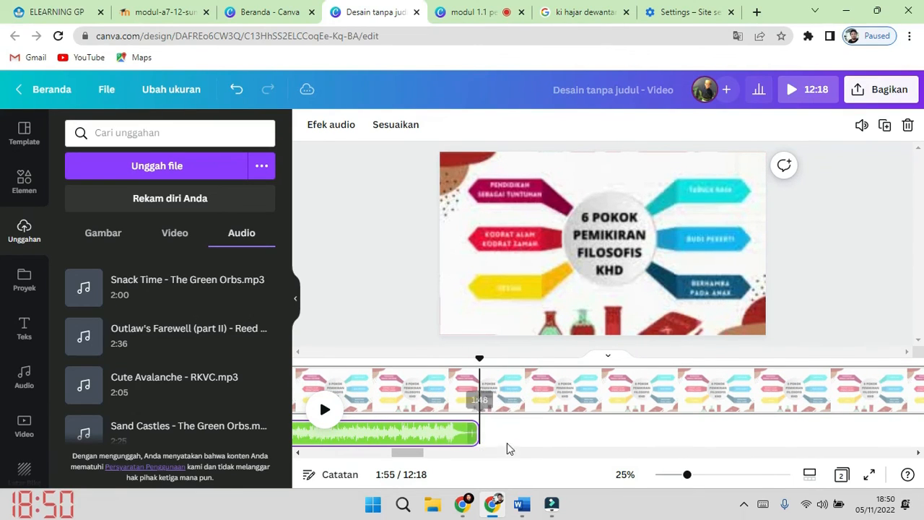
click(586, 453)
drag(356, 454, 406, 471)
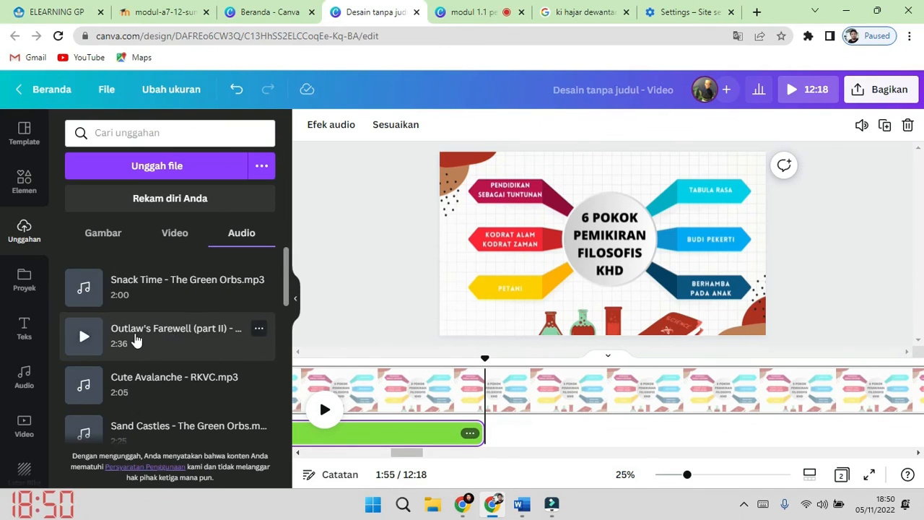
- Place Outlaw's Farewell (part II), trimmed to 2:35, after Snack Time and add Cute Avalanche behind it
drag(130, 339, 498, 413)
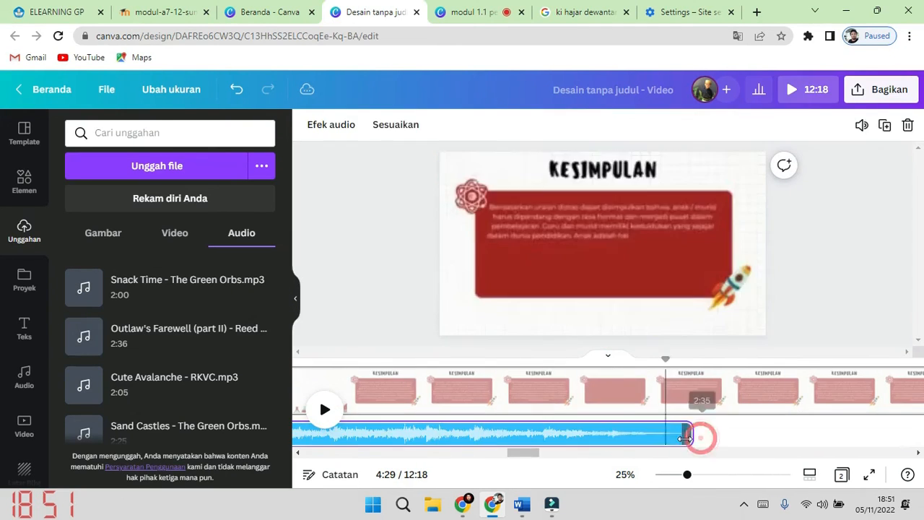
drag(174, 377, 630, 415)
drag(630, 415, 631, 415)
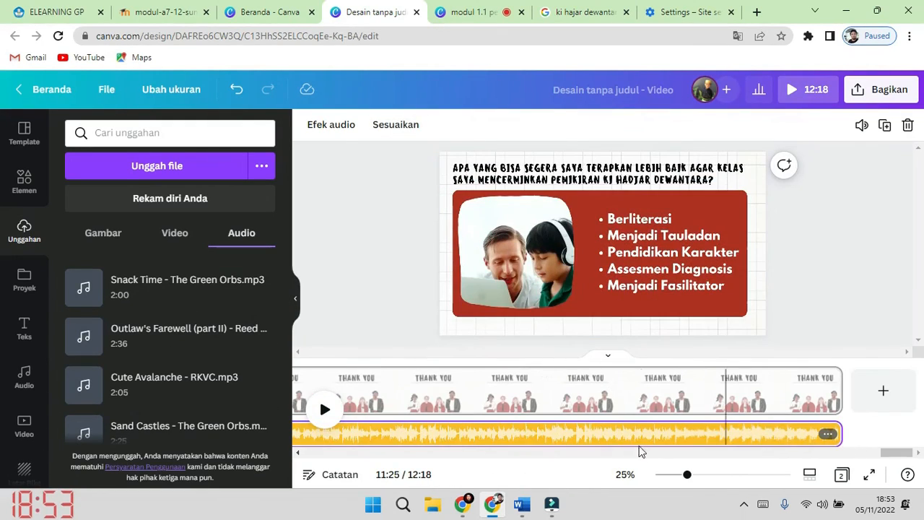
- Set the volume of the last music segment, under the THANK YOU slide, to 25
click(862, 125)
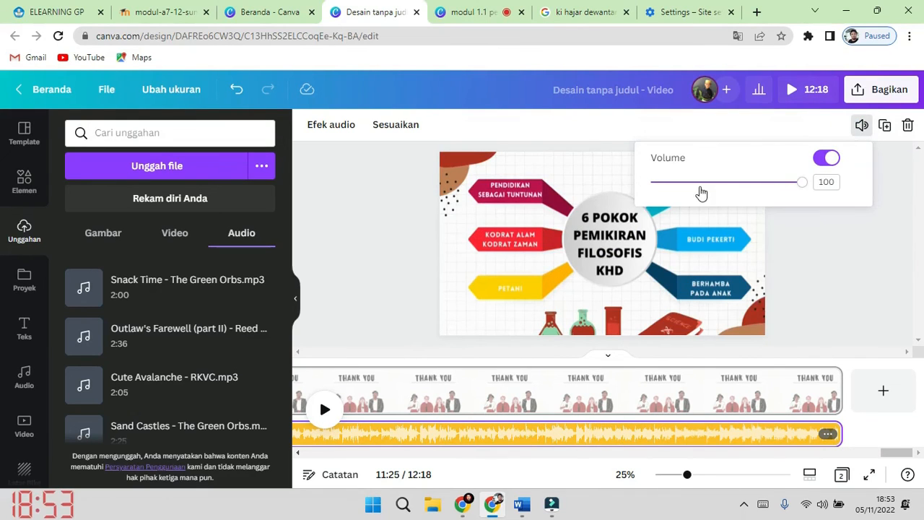
click(849, 319)
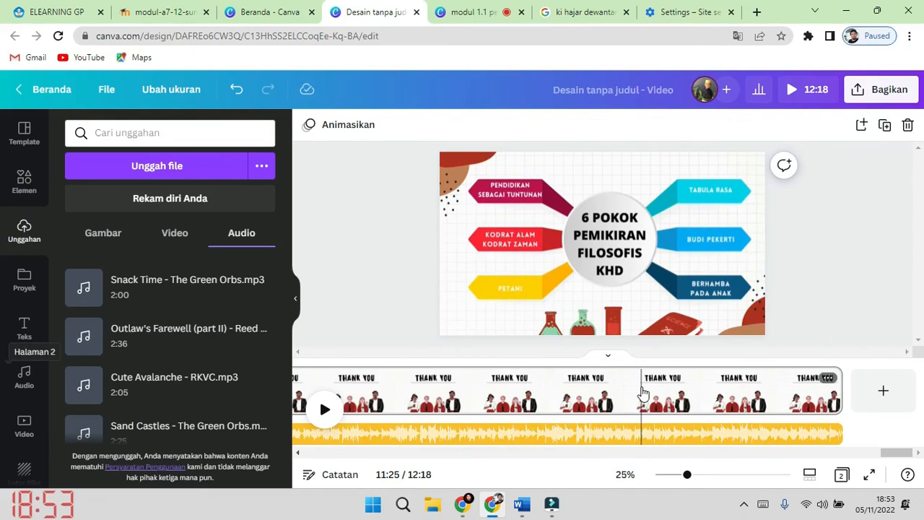
click(714, 437)
click(861, 125)
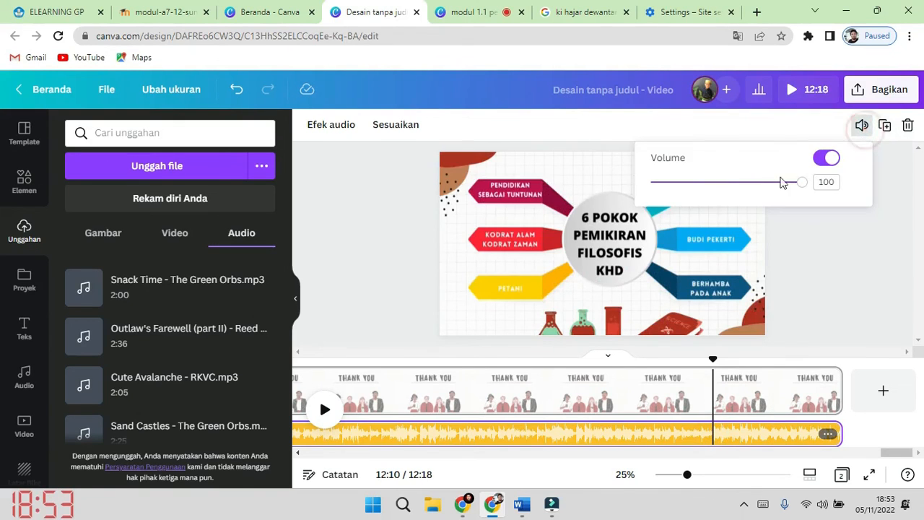
drag(686, 188, 688, 184)
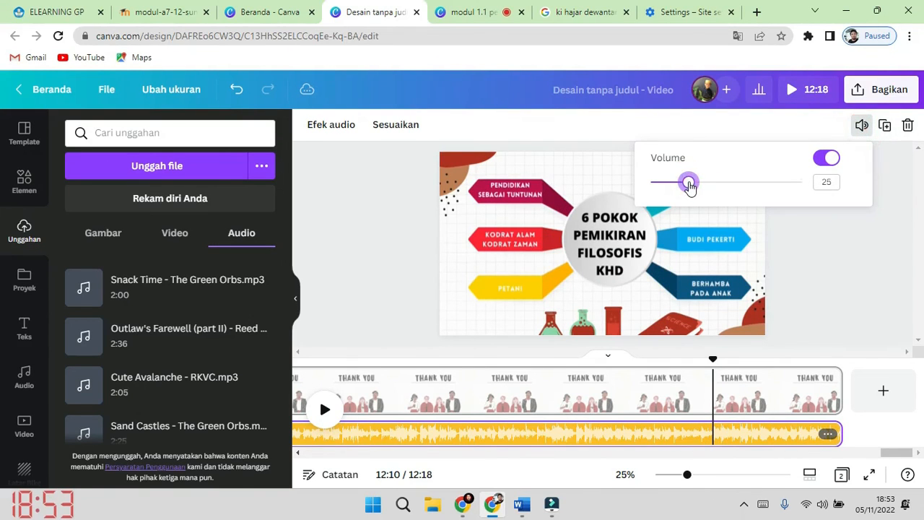
- Play the THANK YOU slide from 12:02 to 12:16 to check the closing music level against the voice
click(881, 271)
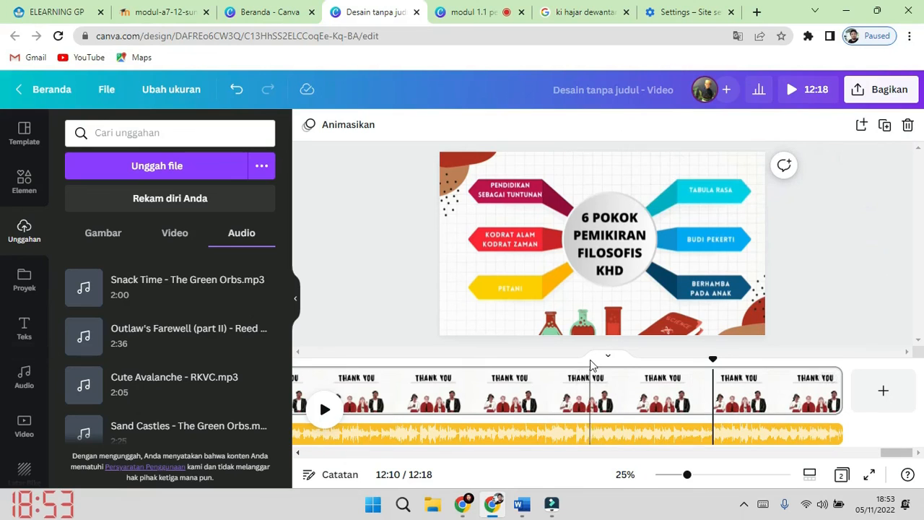
click(586, 384)
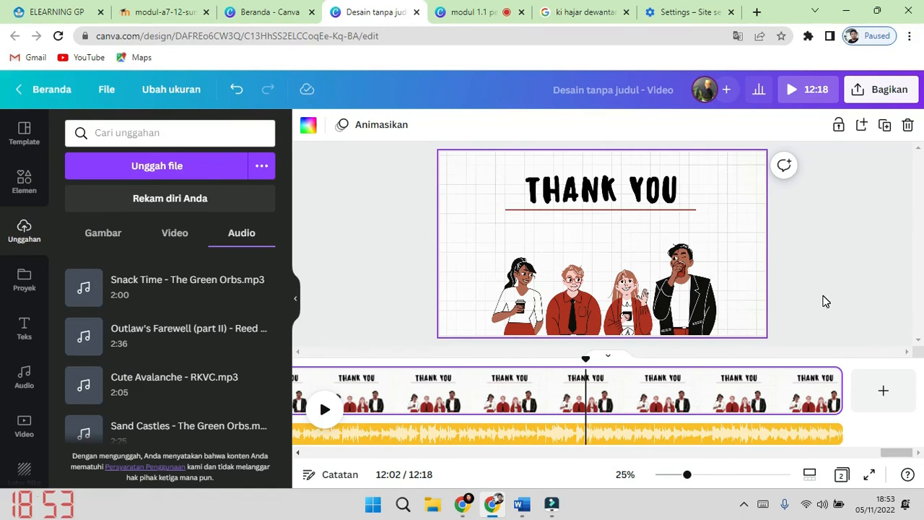
key(space)
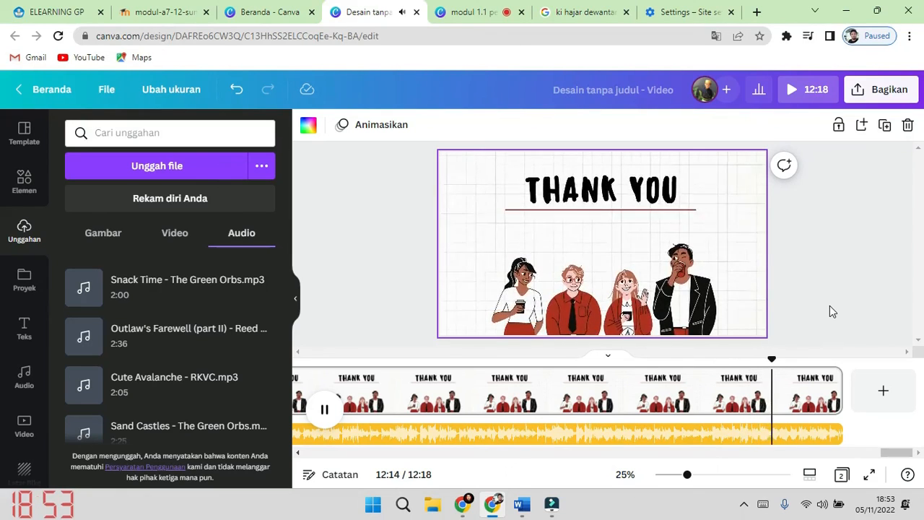
click(830, 309)
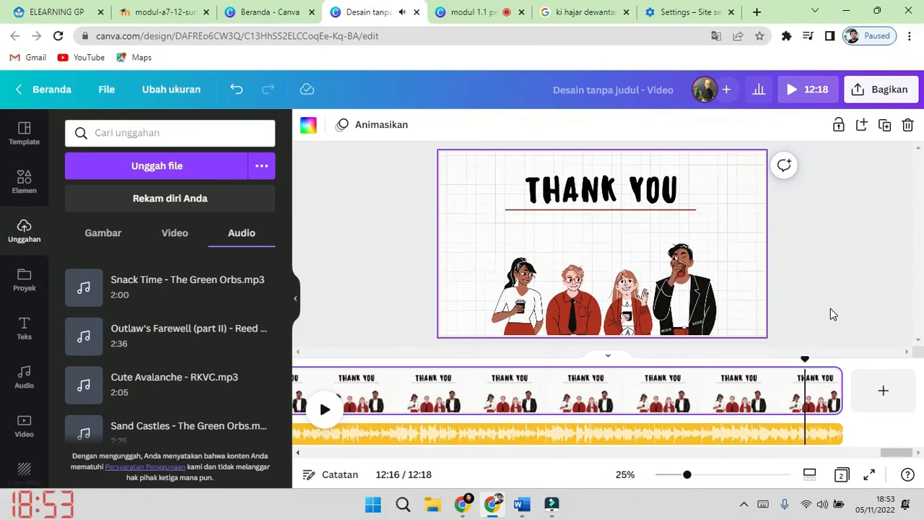
- Split the last music segment under the THANK YOU slide at 12:16
click(807, 440)
right_click(807, 440)
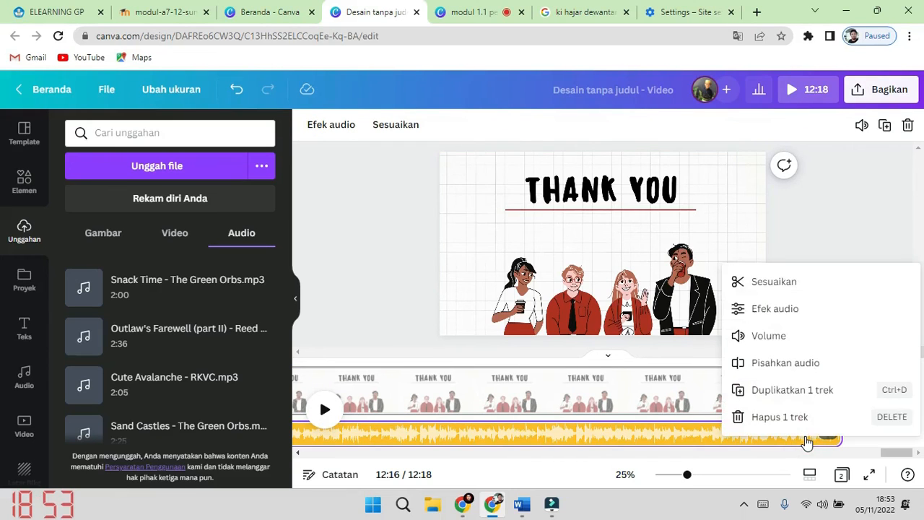
click(787, 363)
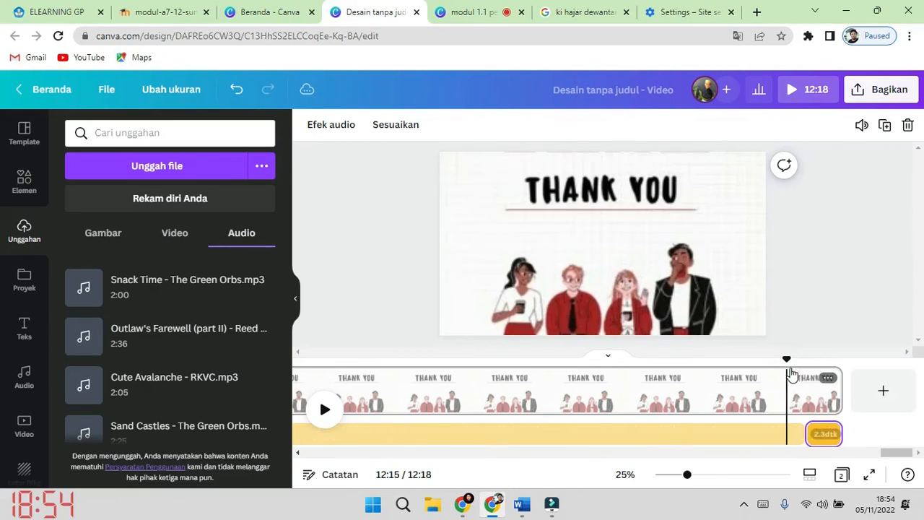
- Set the volume of the short closing music piece after the 12:16 split to 100
click(827, 445)
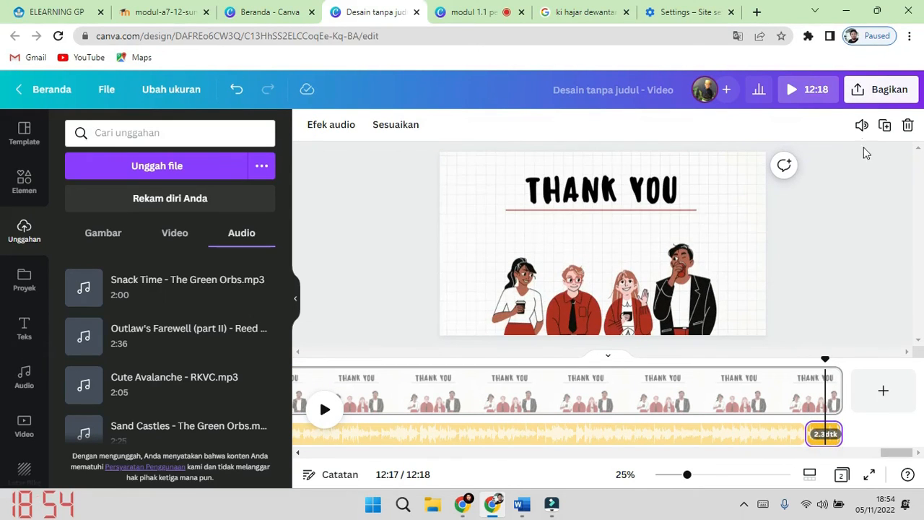
click(862, 125)
drag(689, 182, 800, 182)
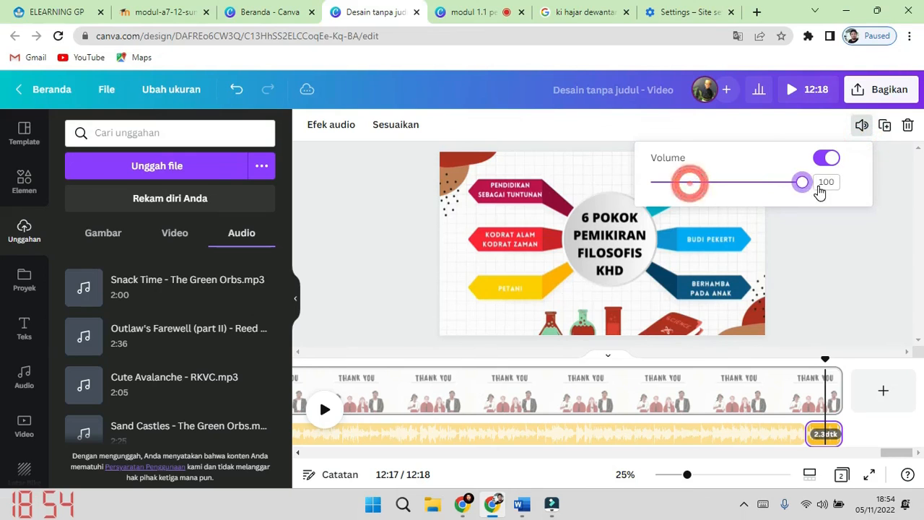
click(858, 258)
- Play the ending from 12:15 to check the closing music, and look over the whole timeline to its end
click(787, 394)
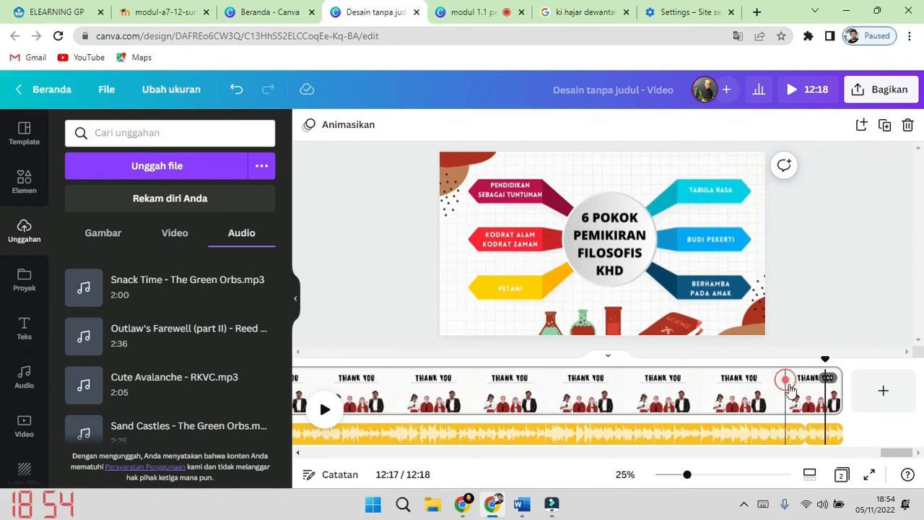
key(space)
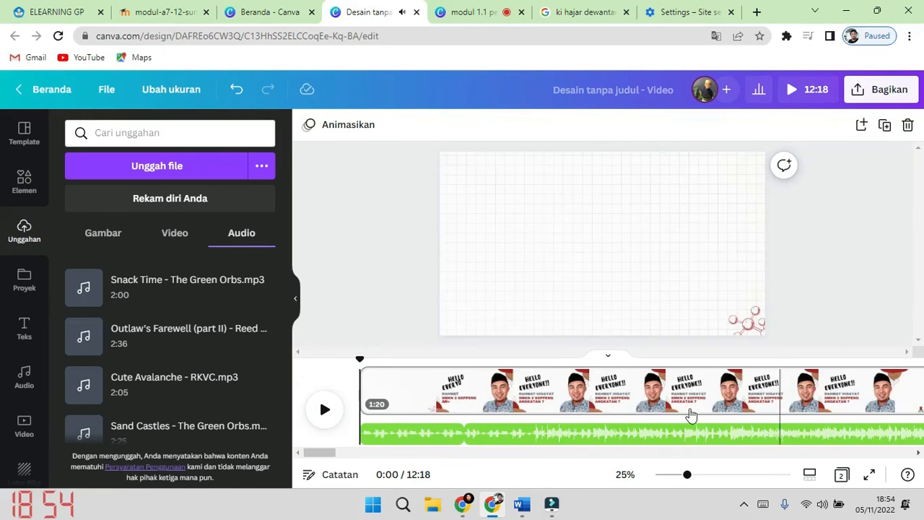
click(295, 301)
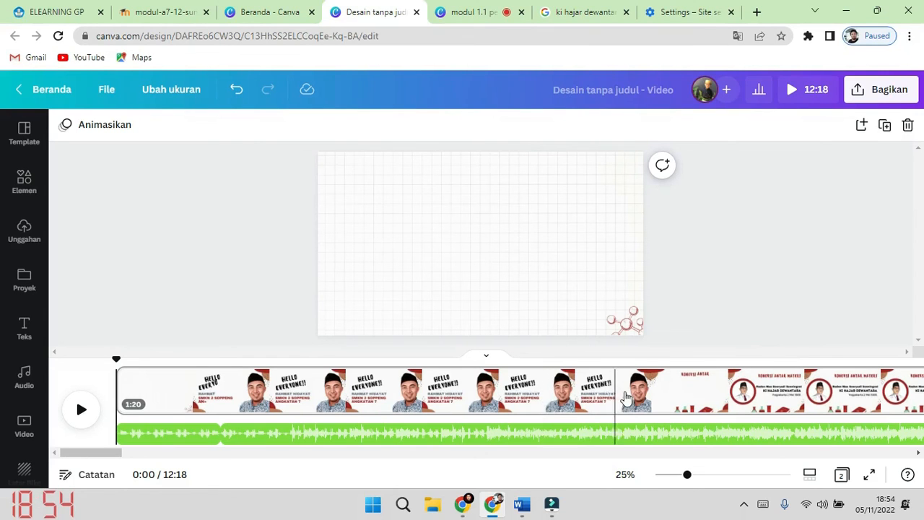
drag(123, 455, 739, 489)
drag(692, 453, 878, 453)
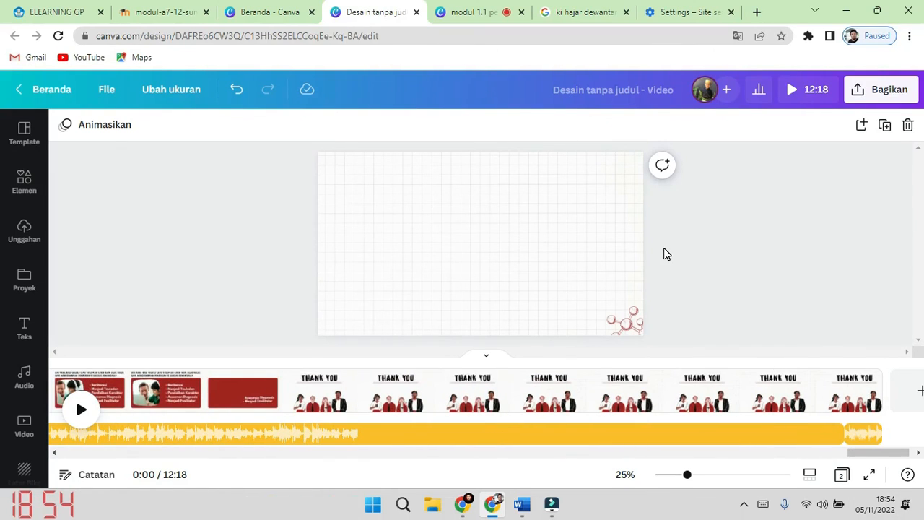
- Name the design "Tugas 1.1 Koneksi Antar Materi"
click(615, 84)
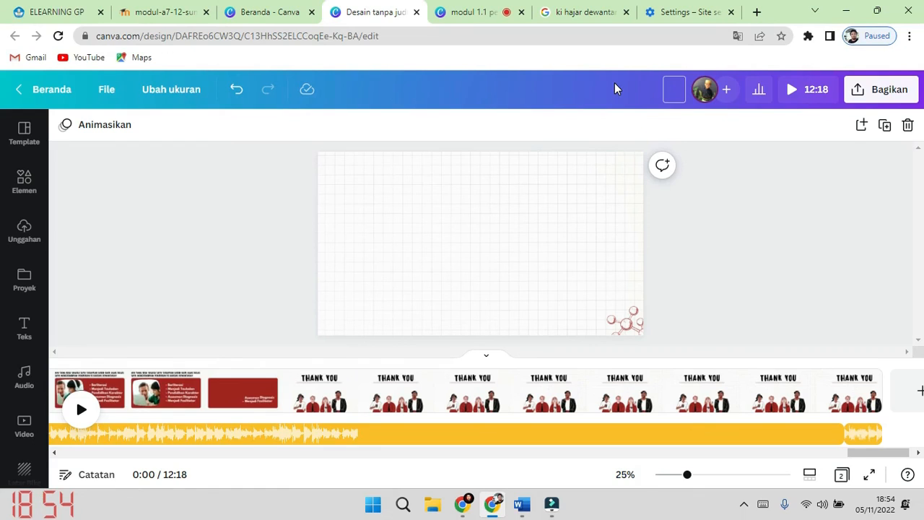
text(Tugas 1.1 Koneksi Antar )
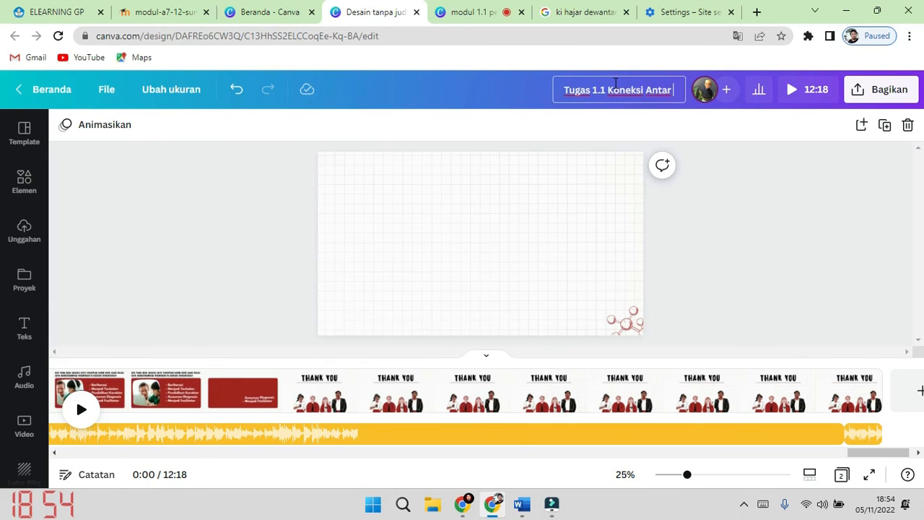
text(Materi)
key(Return)
click(797, 228)
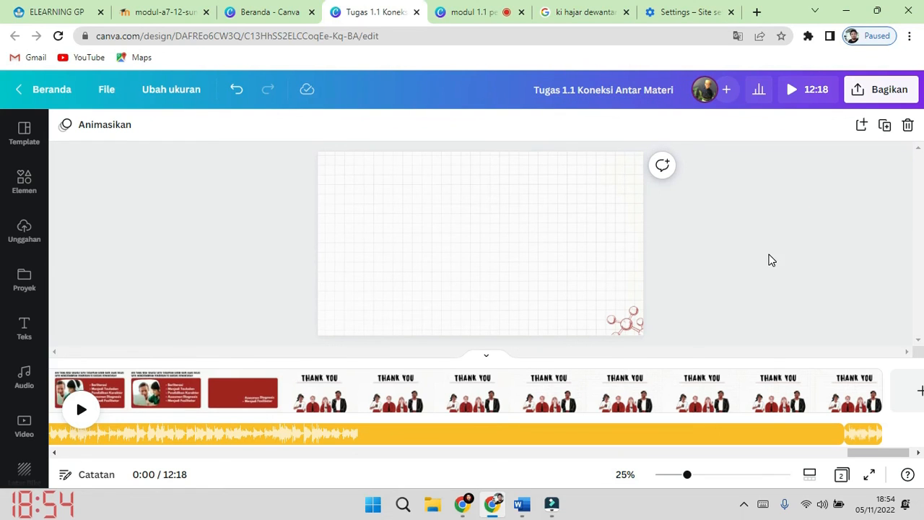
- Download all pages (1–2) of the design as an MP4 video and open the downloaded file
click(872, 98)
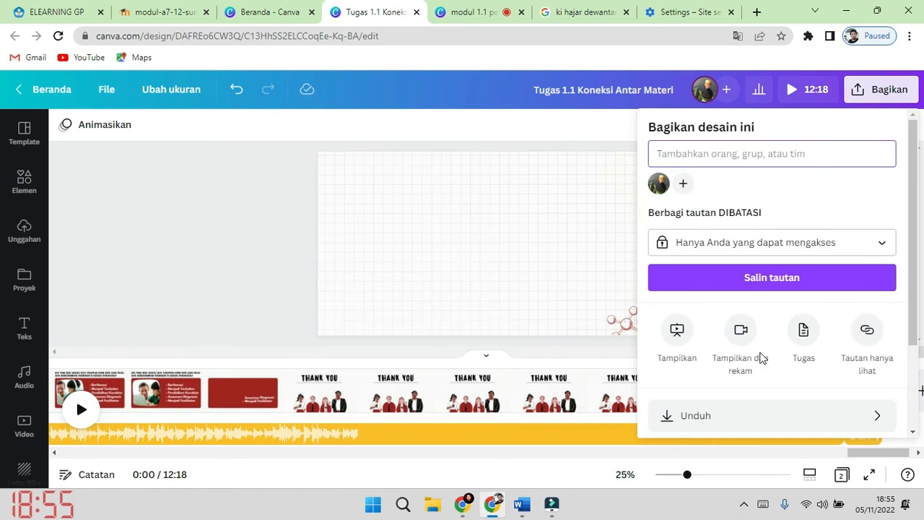
scroll(780, 339, down, 1)
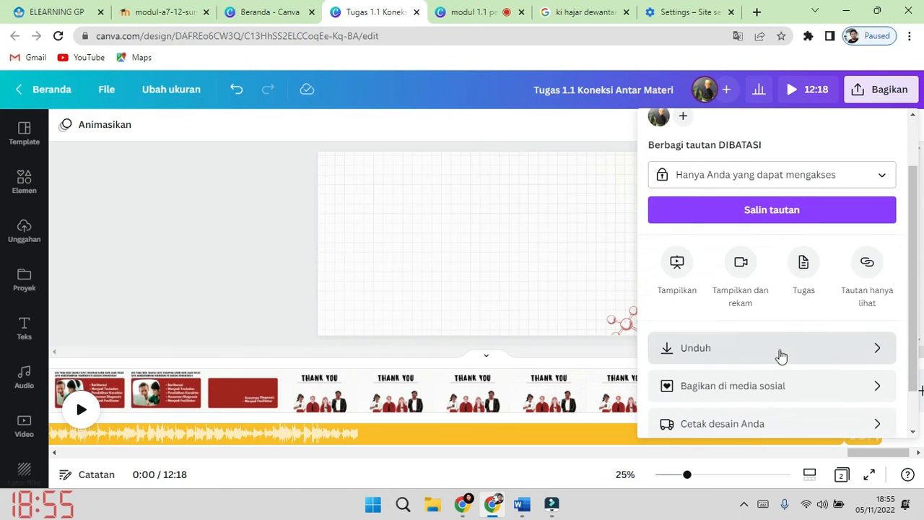
click(850, 349)
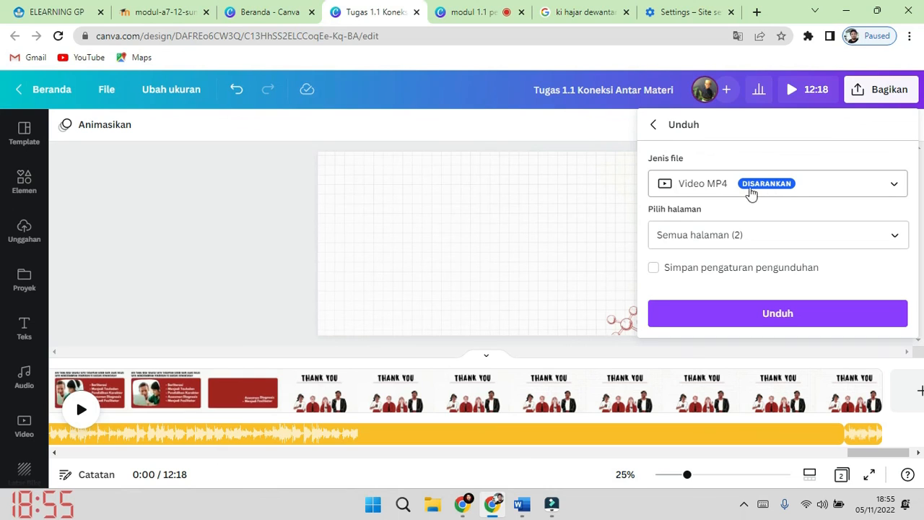
click(802, 237)
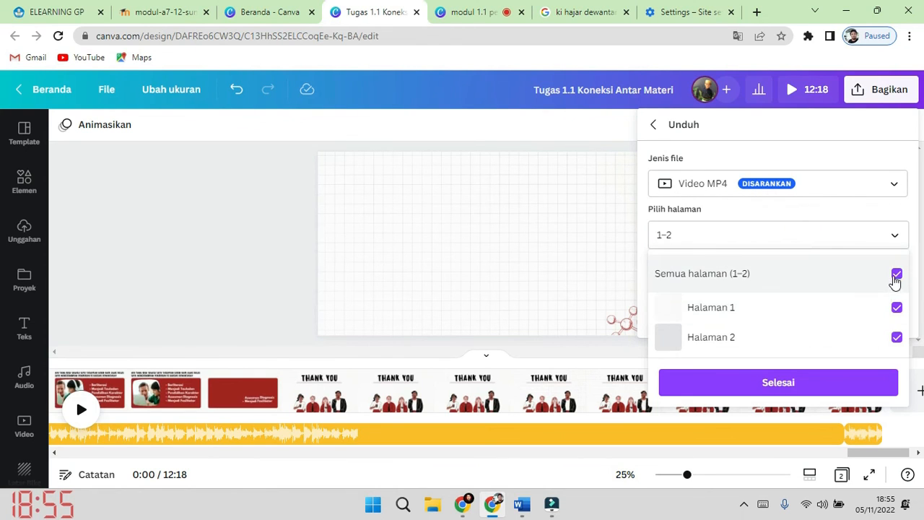
click(852, 387)
click(783, 315)
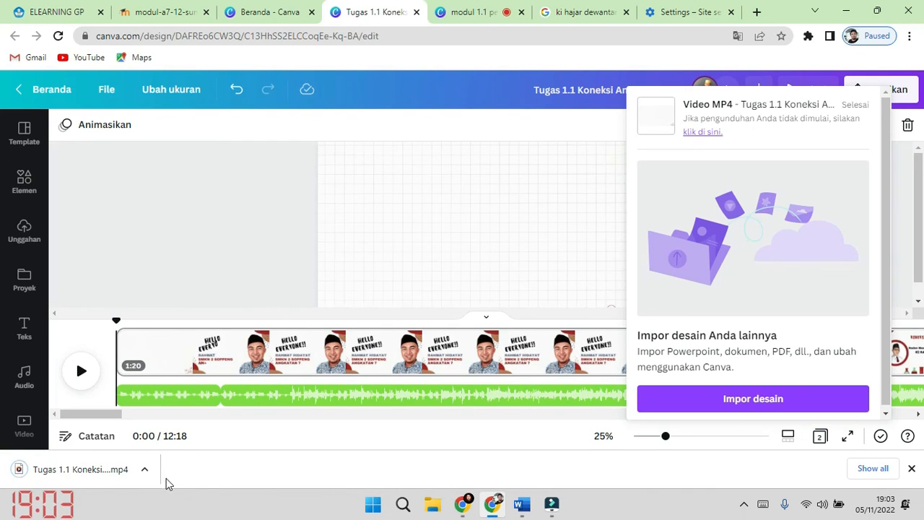
click(107, 475)
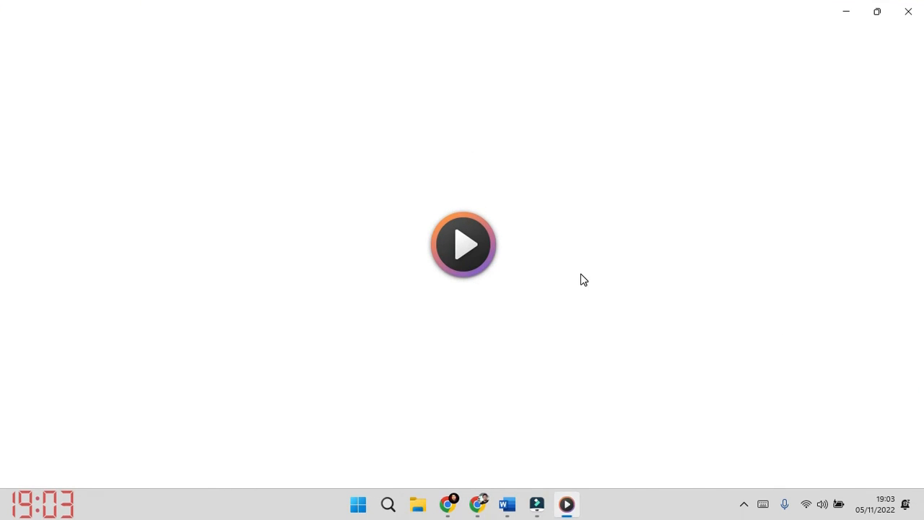